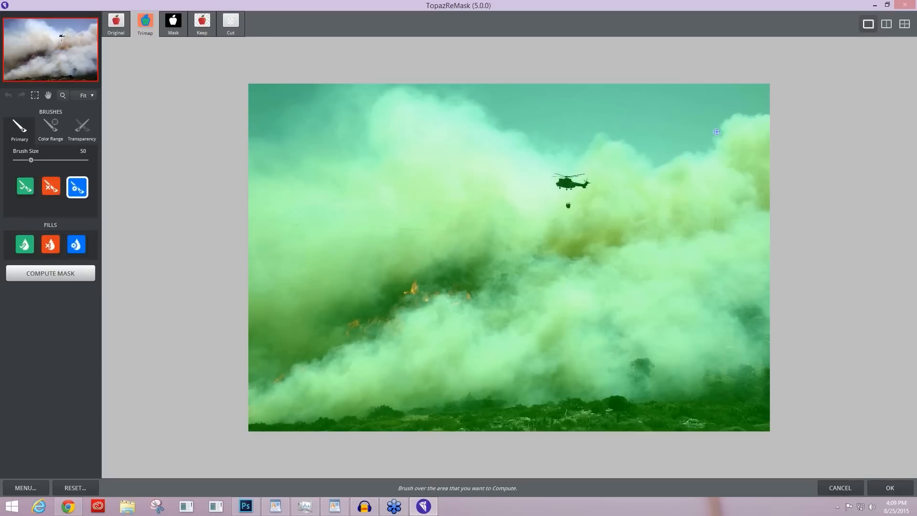
Enlarge the compute brush to 175 and paint along the smoke-sky edge from the image's right side to above the helicopter
key("bracketright")
key("bracketright")
key("bracketright")
key("bracketright")
key("bracketright")
key("bracketright")
key("bracketright")
key("bracketright")
key("bracketleft")
left_click(759, 115)
key("bracketright")
mouse_move(759, 115)
left_mouse_down()
mouse_move(732, 117)
mouse_move(708, 154)
mouse_move(661, 165)
mouse_move(598, 136)
mouse_move(574, 157)
left_mouse_up()
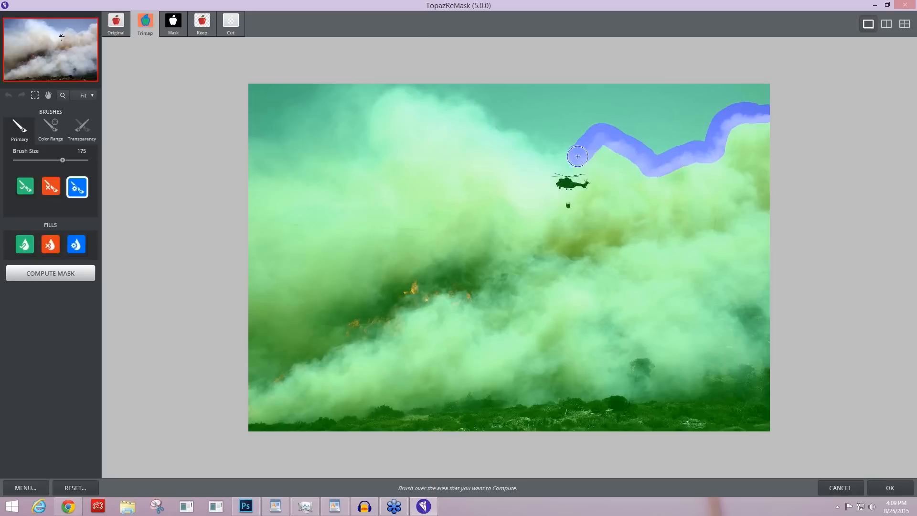
left_click_drag(574, 157, 574, 157)
left_click(575, 157)
Show the trimap beside the original image and widen the compute stroke at the dip in the smoke edge
left_click(886, 25)
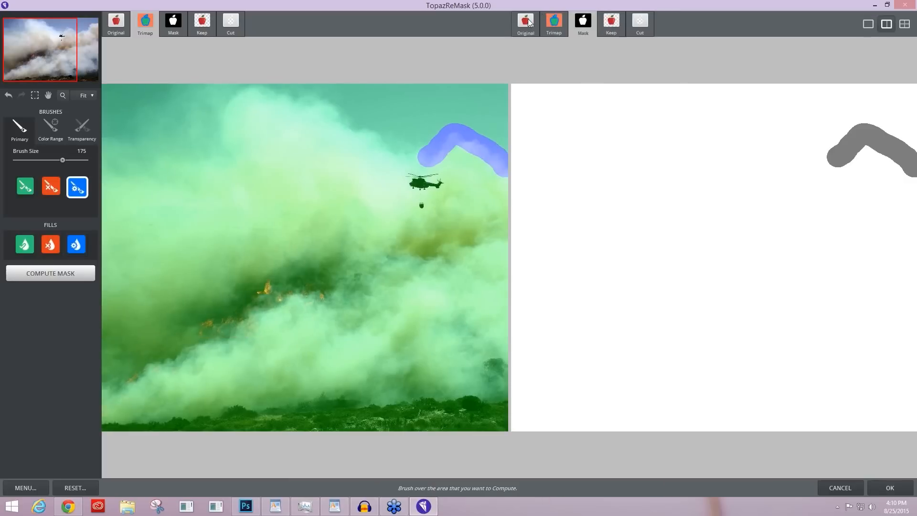
left_click(527, 22)
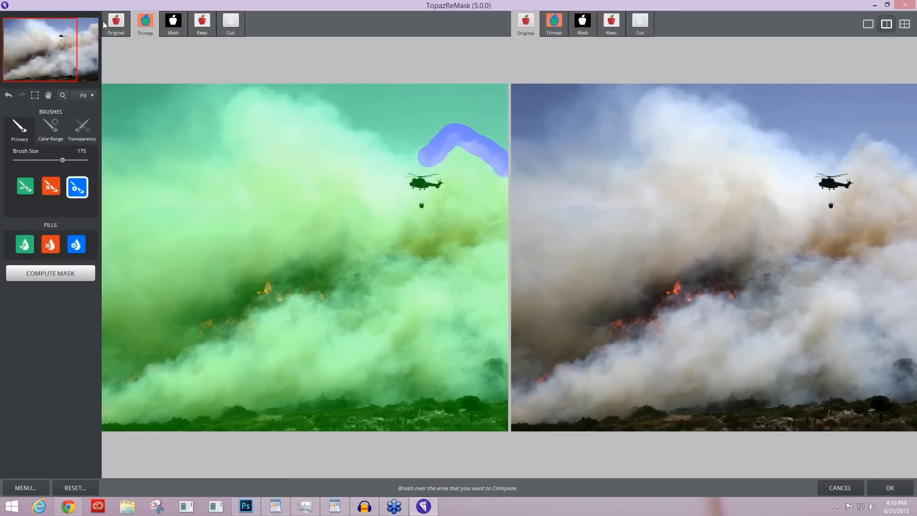
left_click_drag(43, 48, 65, 49)
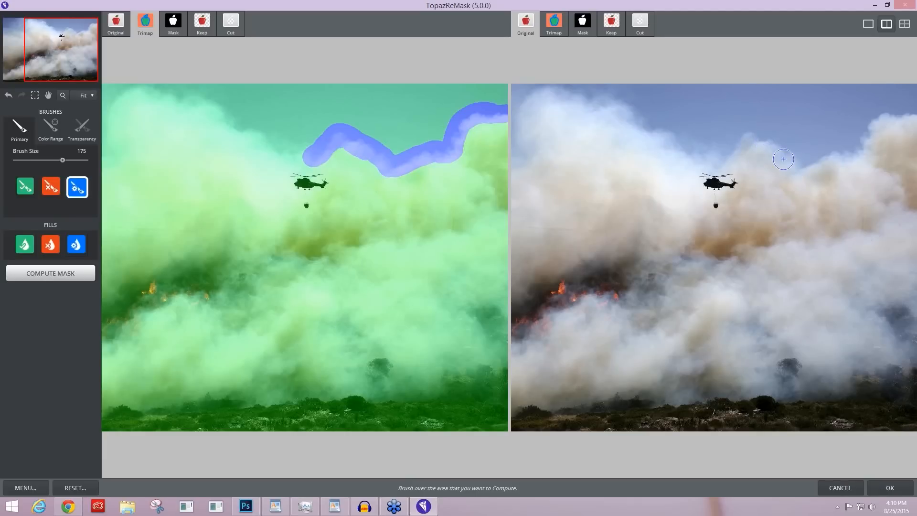
mouse_move(792, 173)
left_mouse_down()
mouse_move(849, 158)
mouse_move(857, 143)
mouse_move(909, 119)
mouse_move(777, 161)
left_mouse_up()
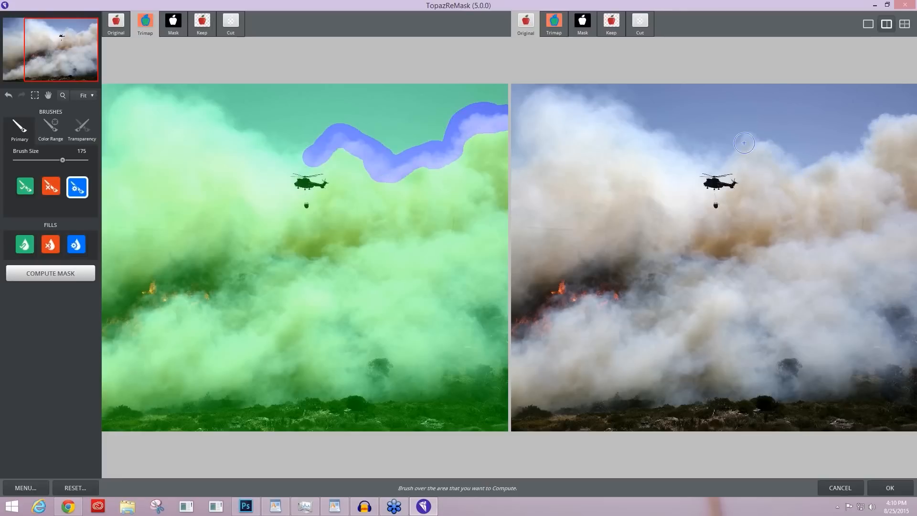
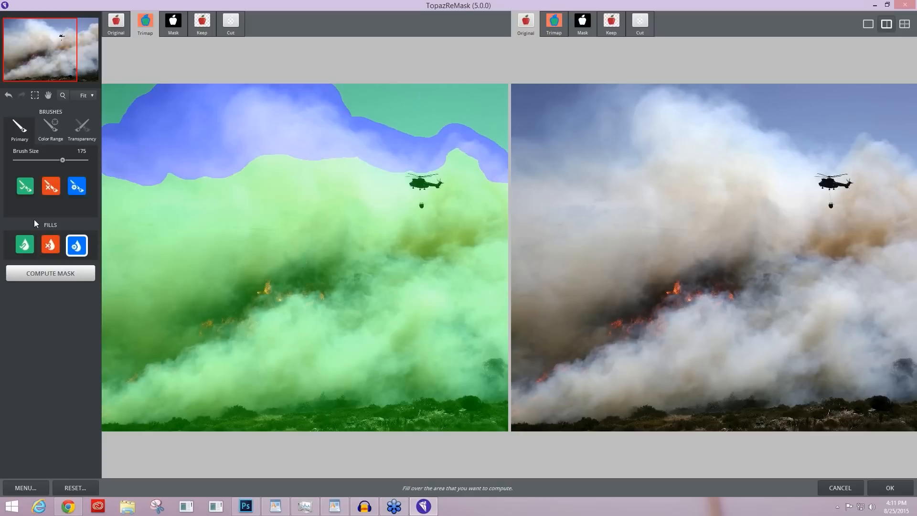
Fill both remaining sky areas above the blue compute region with the red cut fill
left_click(51, 244)
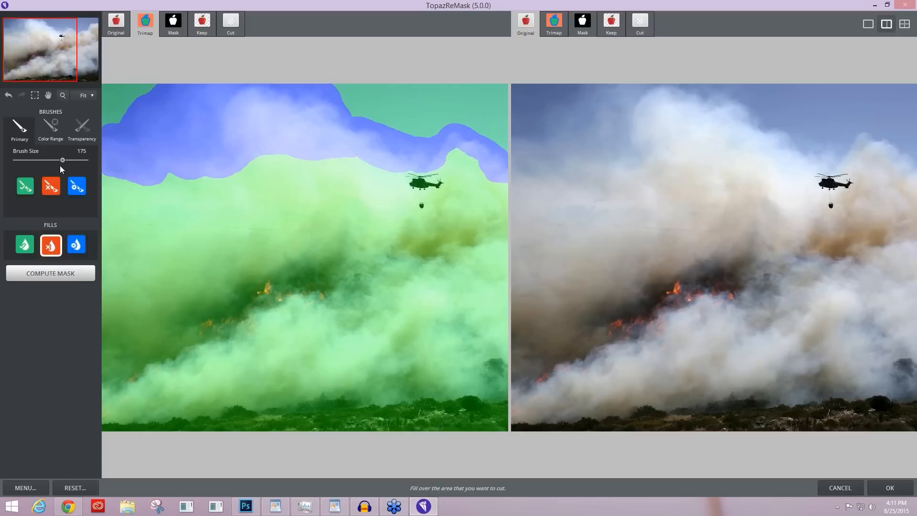
left_click(121, 91)
left_click(385, 99)
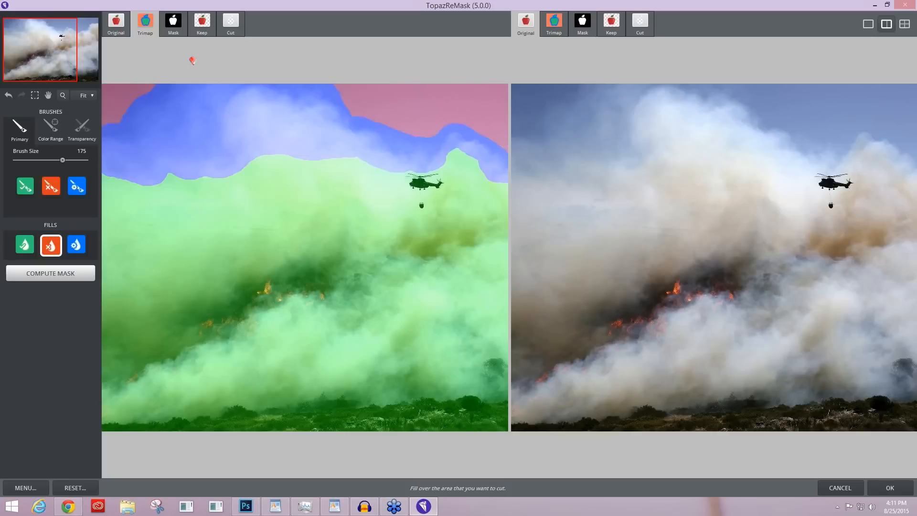
Compute the mask and compare the Keep result with the black-and-white mask in the split view
scroll(257, 151, "down", 1)
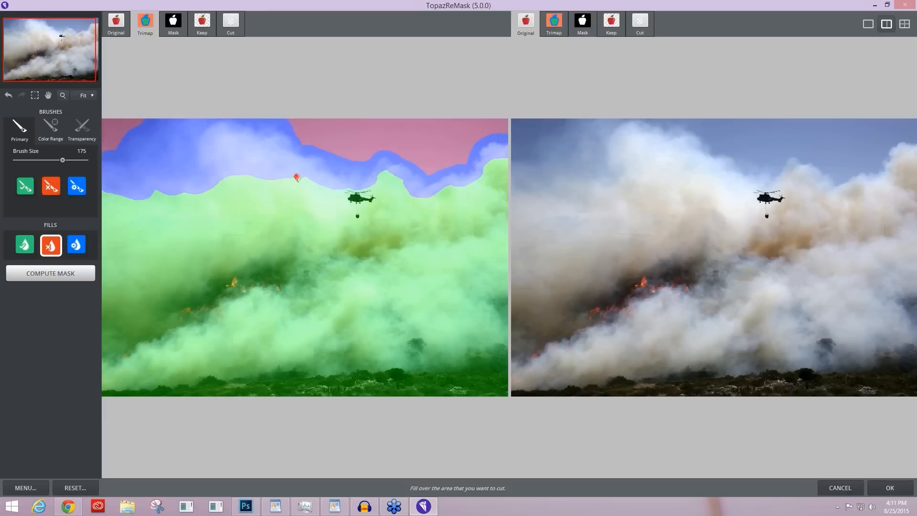
scroll(262, 178, "down", 1)
scroll(126, 209, "up", 1)
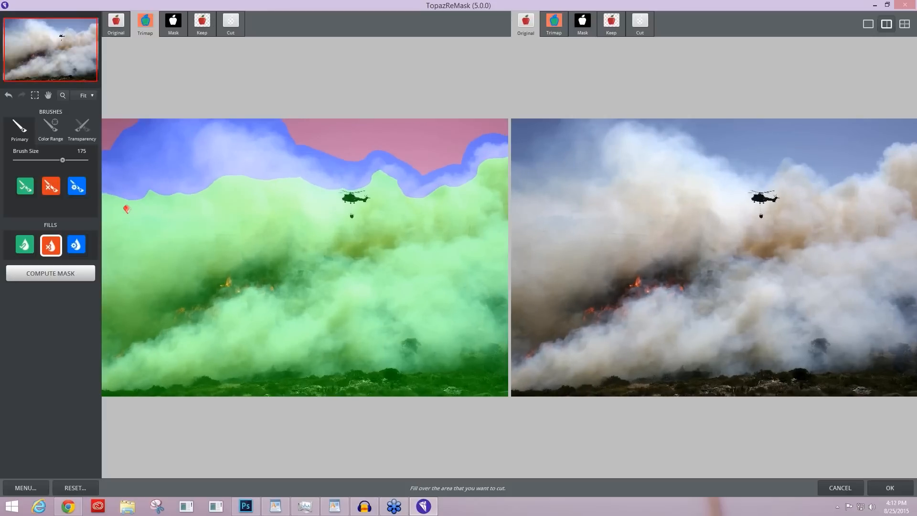
scroll(127, 209, "down", 1)
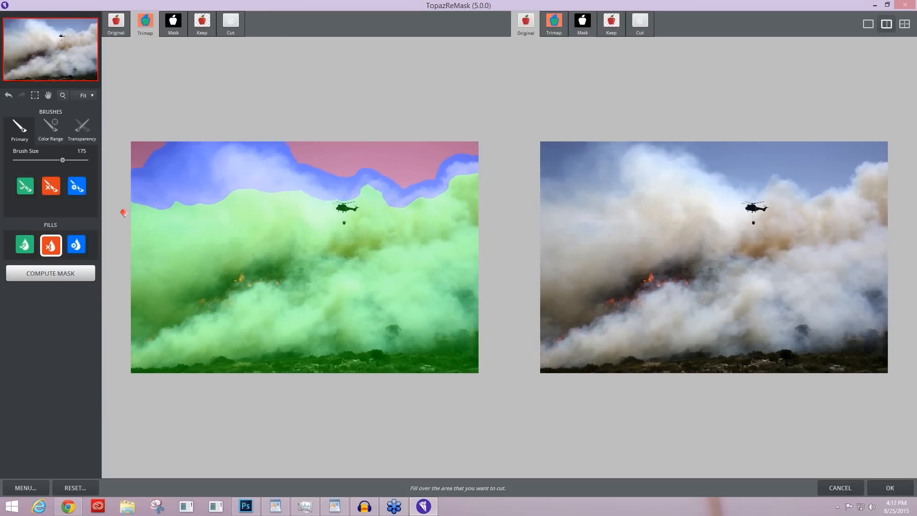
left_click(49, 275)
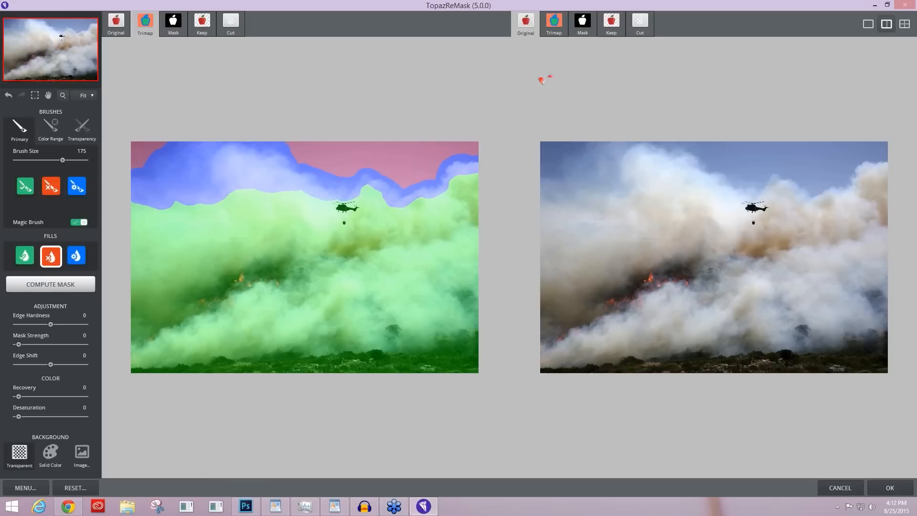
left_click(583, 25)
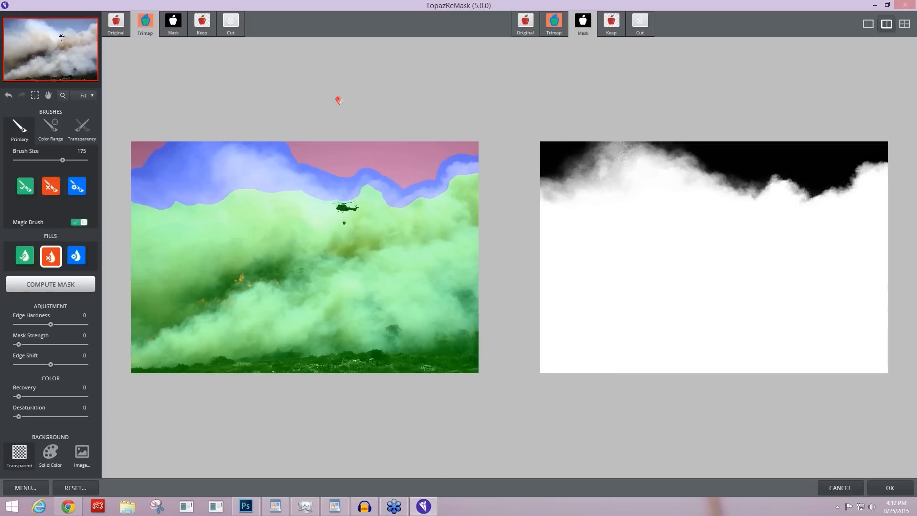
left_click(202, 25)
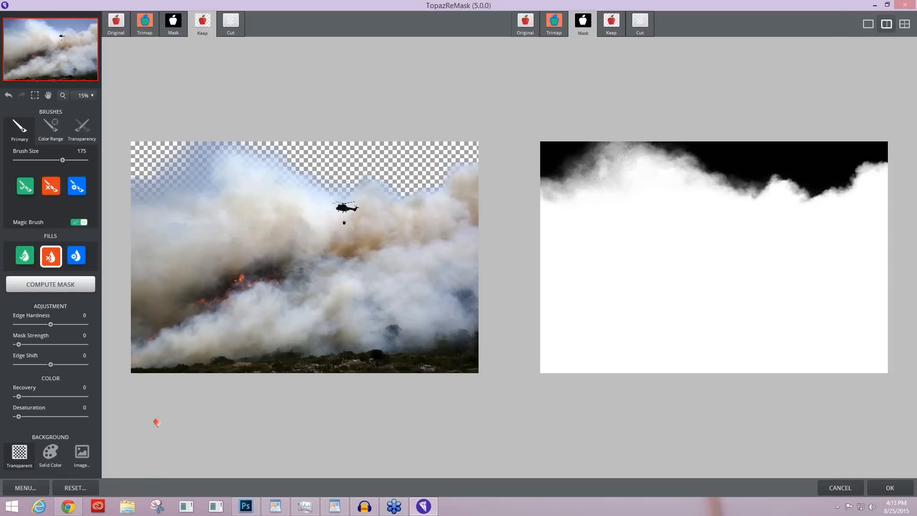
Preview the cutout on a solid background and change its color to the muted tan #b69370
left_click(50, 454)
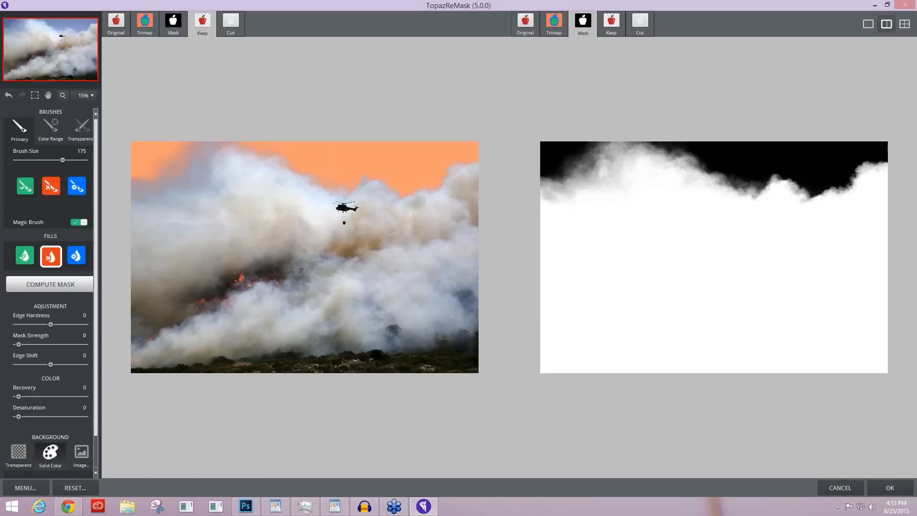
scroll(93, 380, "down", 1)
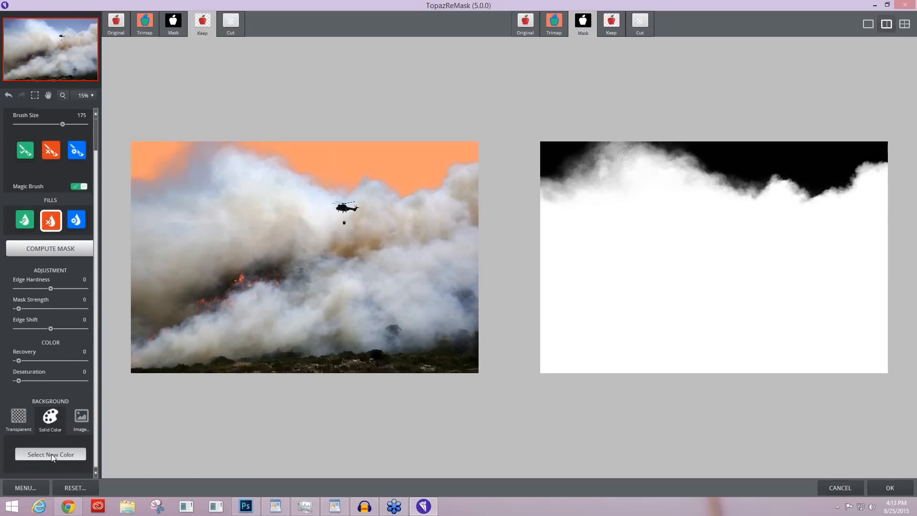
left_click(50, 454)
left_click_drag(377, 145, 446, 120)
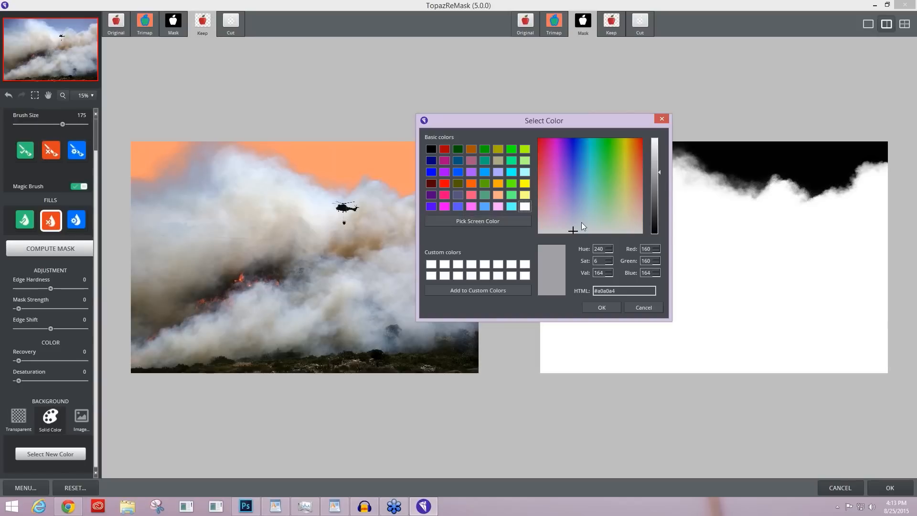
mouse_move(635, 184)
left_mouse_down()
mouse_move(639, 202)
mouse_move(633, 197)
left_mouse_up()
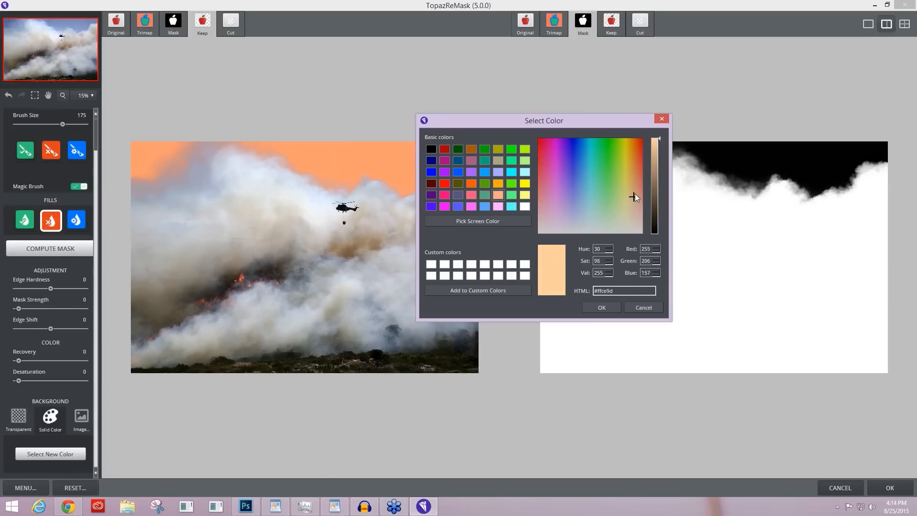
left_click_drag(656, 143, 658, 163)
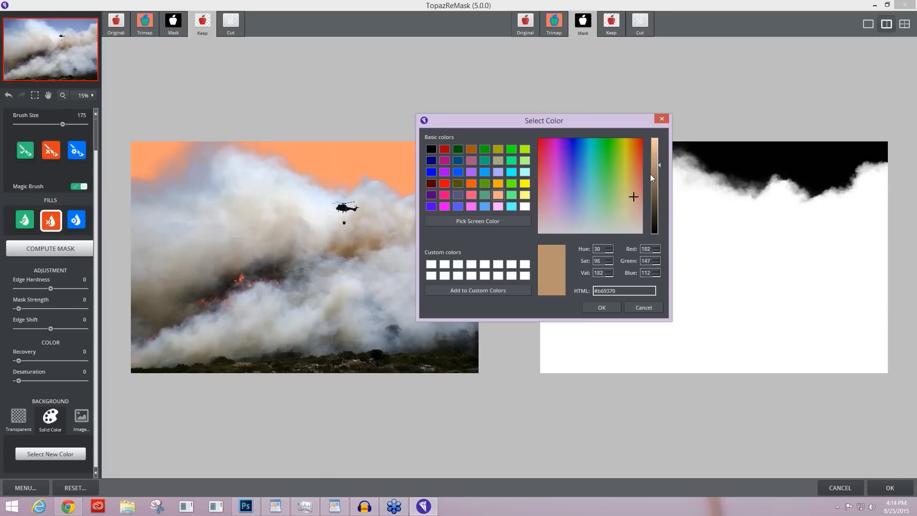
left_click(602, 308)
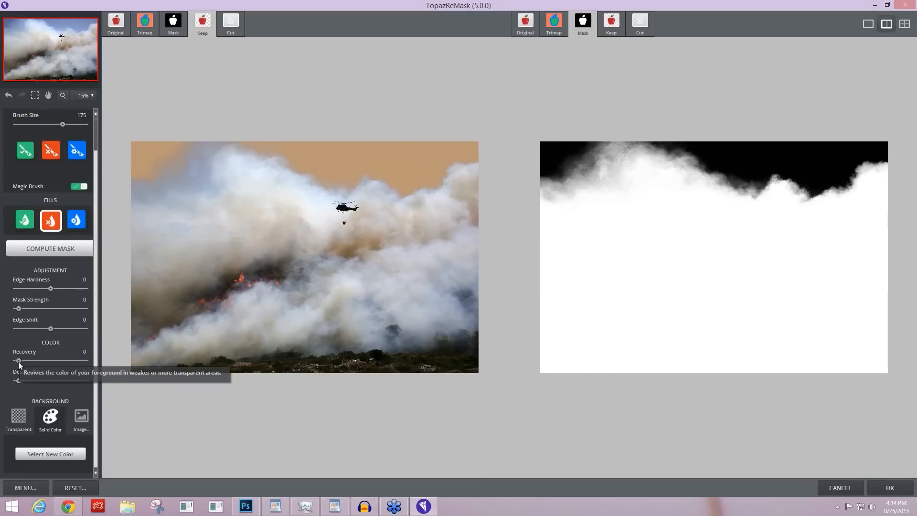
Try different color Recovery strengths, set Recovery to 100, and apply the mask back to the Photoshop document
left_click_drag(19, 360, 39, 363)
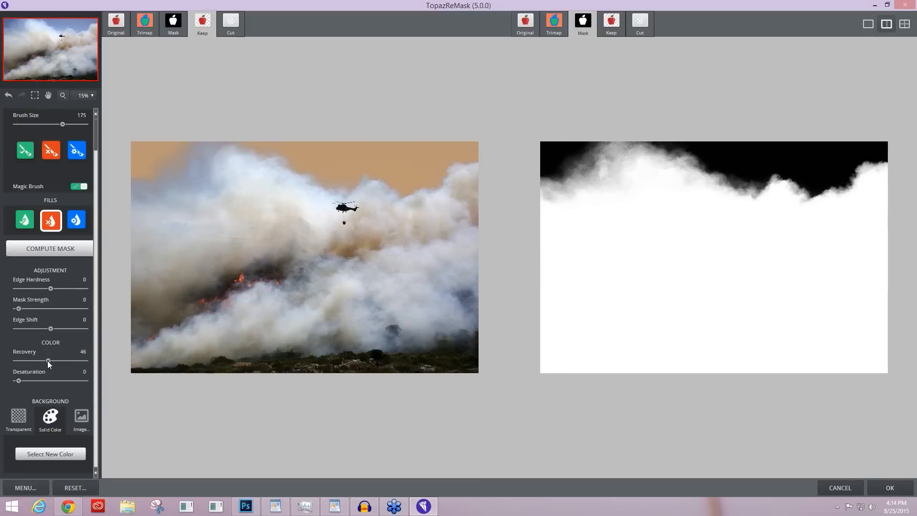
left_click_drag(48, 360, 51, 361)
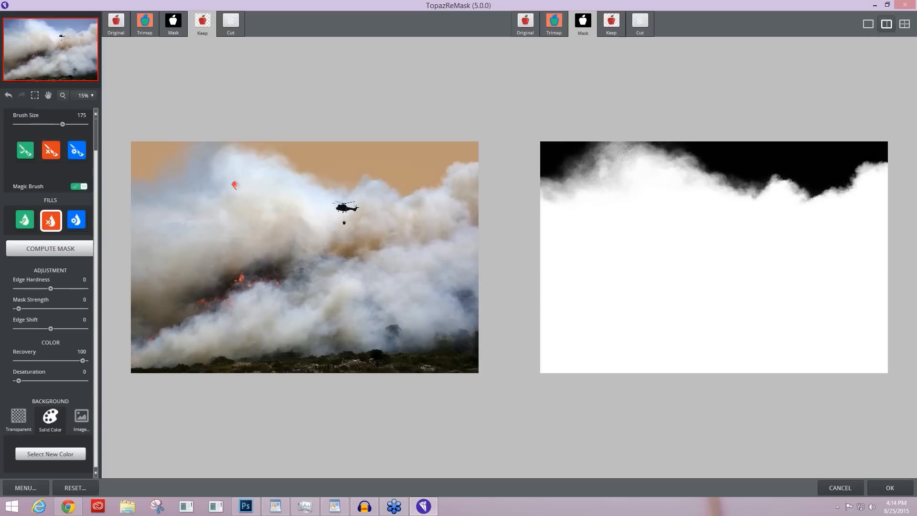
left_click_drag(79, 360, 69, 360)
left_click(18, 361)
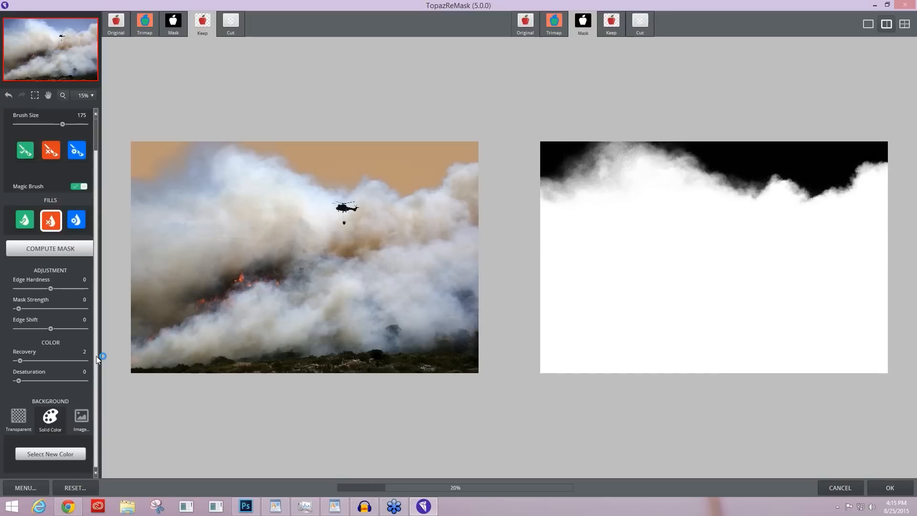
left_click_drag(20, 361, 96, 351)
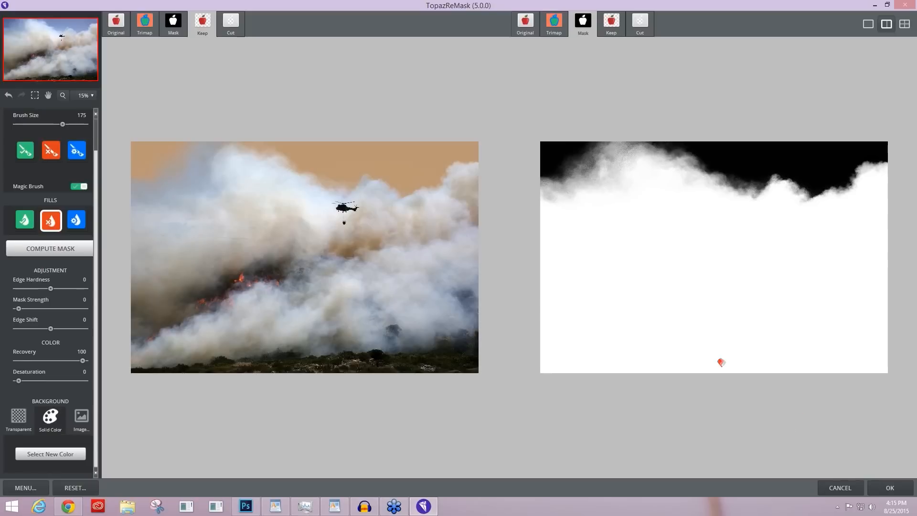
left_click(891, 487)
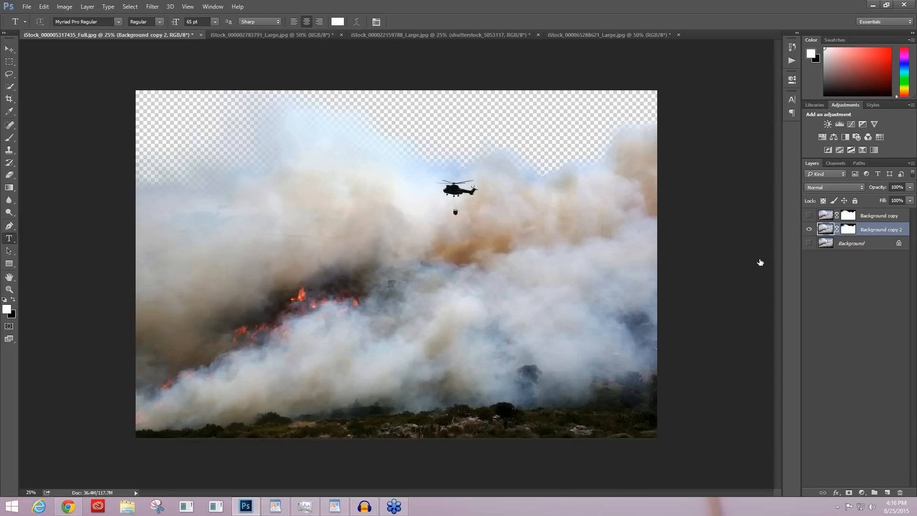
Show the Background layer and add a Hue/Saturation adjustment above it with Saturation -34 and Lightness +8
left_click(807, 244)
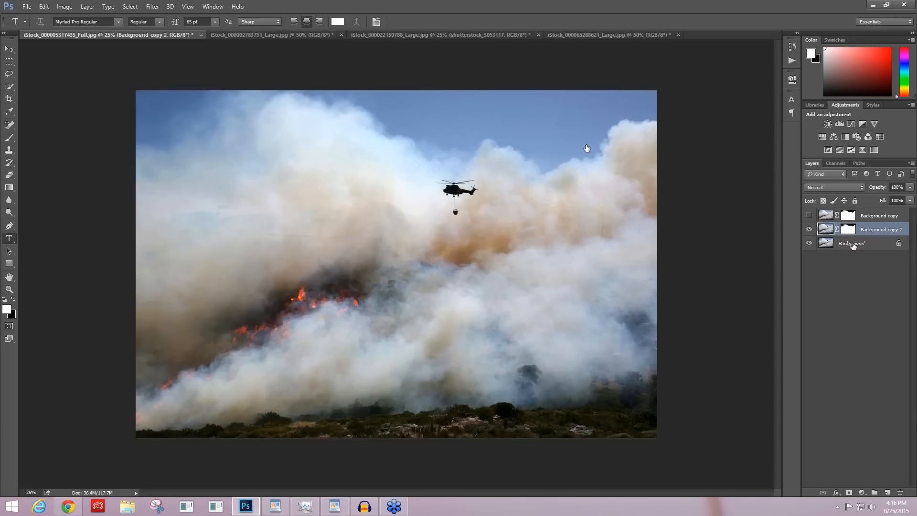
left_click(874, 241)
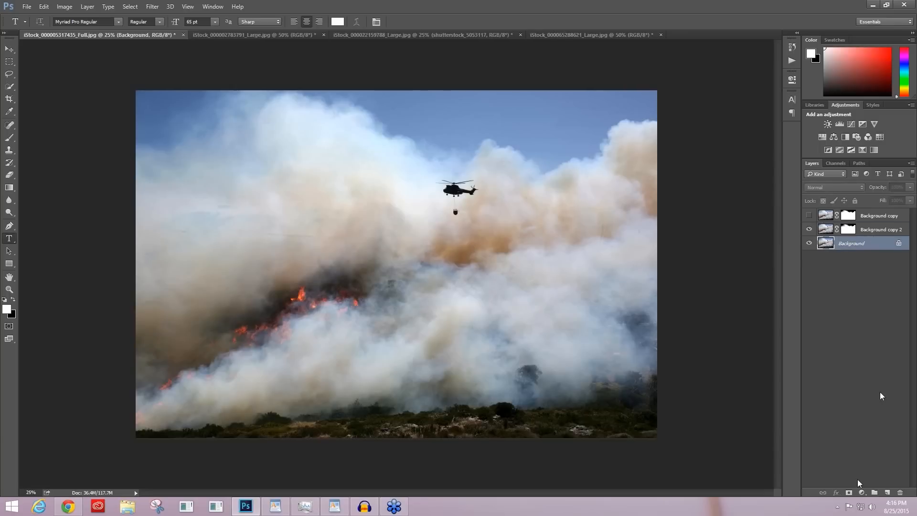
left_click(862, 492)
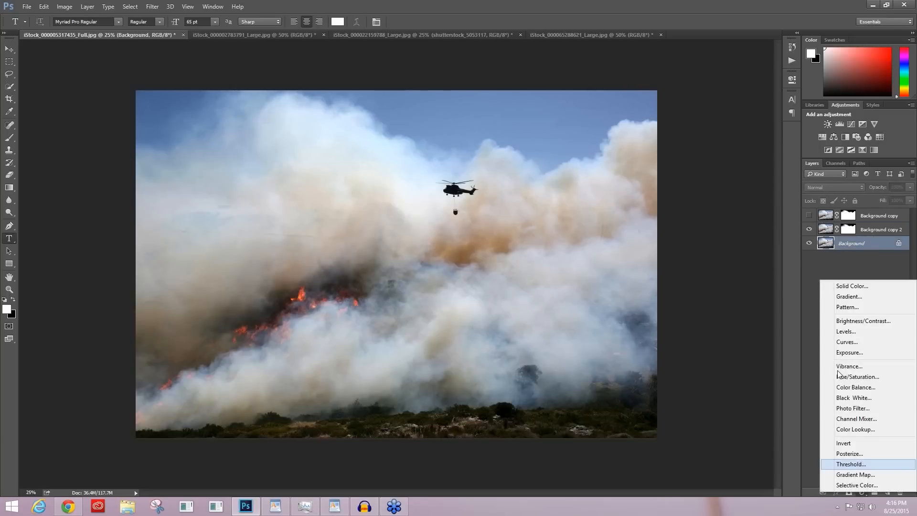
left_click(798, 277)
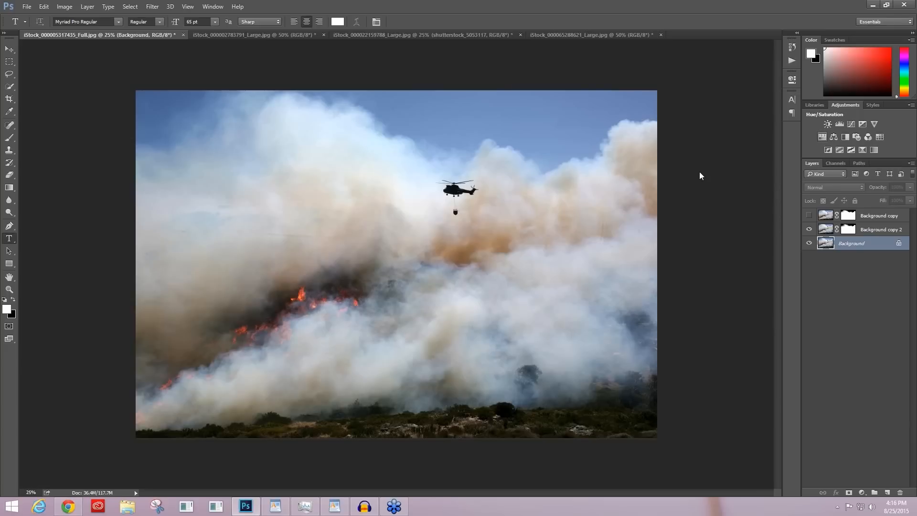
left_click_drag(710, 158, 690, 156)
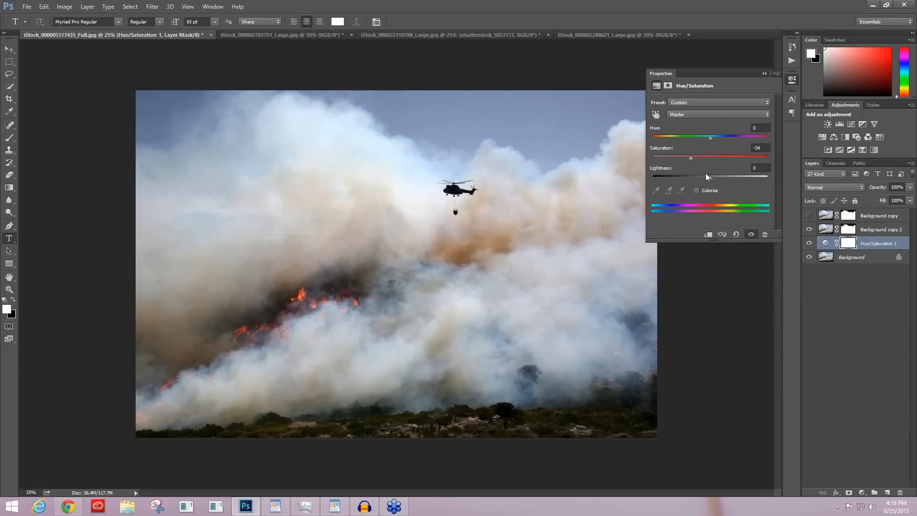
left_click_drag(710, 176, 714, 178)
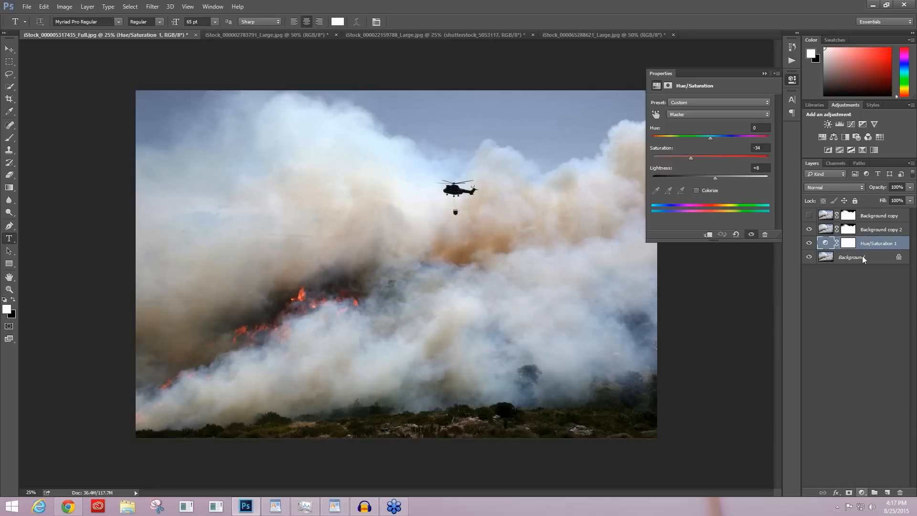
Add a Photo Filter adjustment above the Hue/Saturation layer with 45% density and a muted orange-tan custom color
left_click(862, 493)
left_click(848, 408)
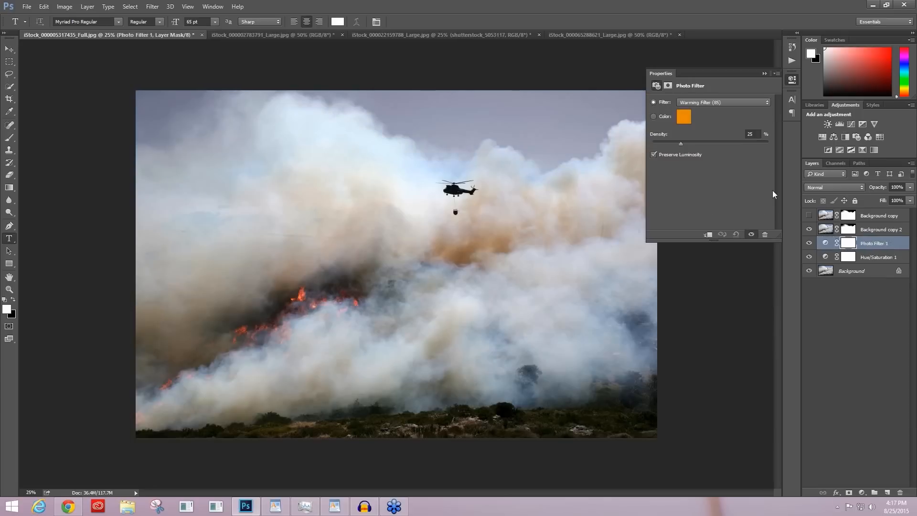
left_click_drag(681, 143, 703, 142)
left_click(688, 115)
type("ffffff")
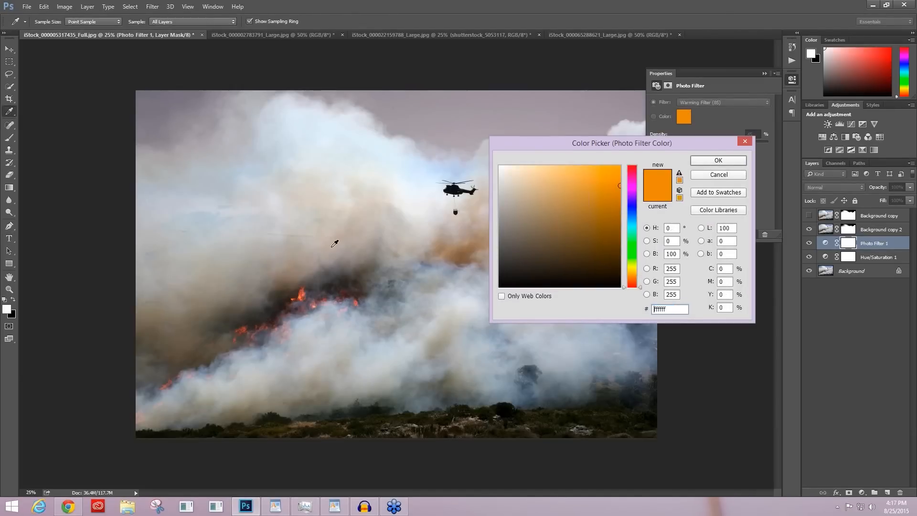
left_click_drag(603, 192, 566, 200)
left_click(714, 161)
key("t")
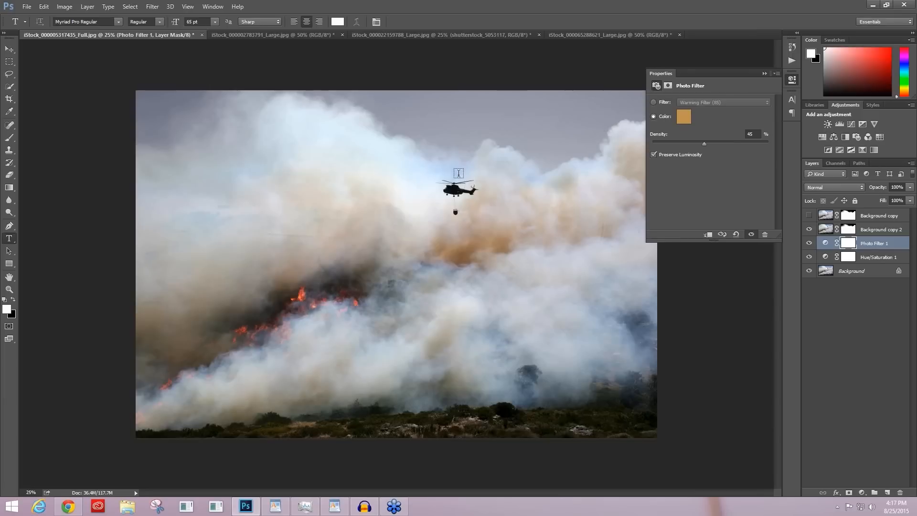
left_click(764, 71)
left_click(397, 35)
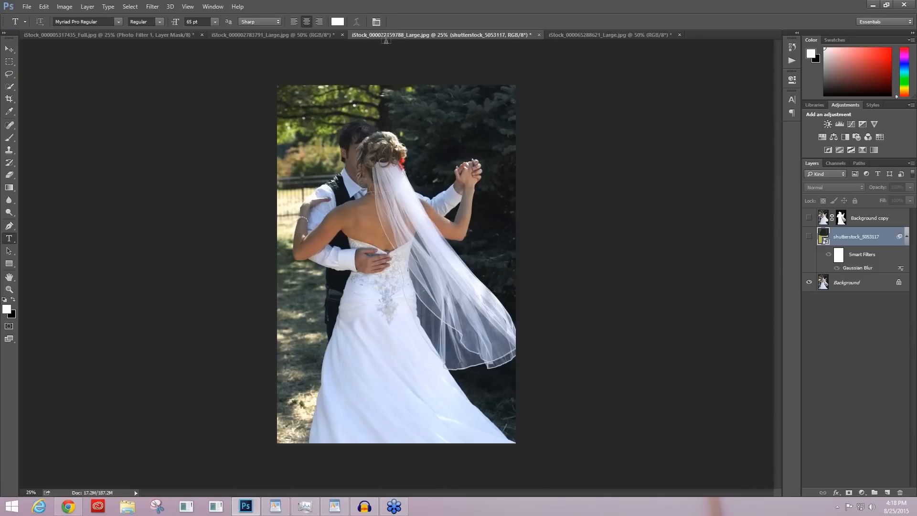
Select the Background layer and open it in the Topaz ReMask 5 filter
key("ctrl+plus")
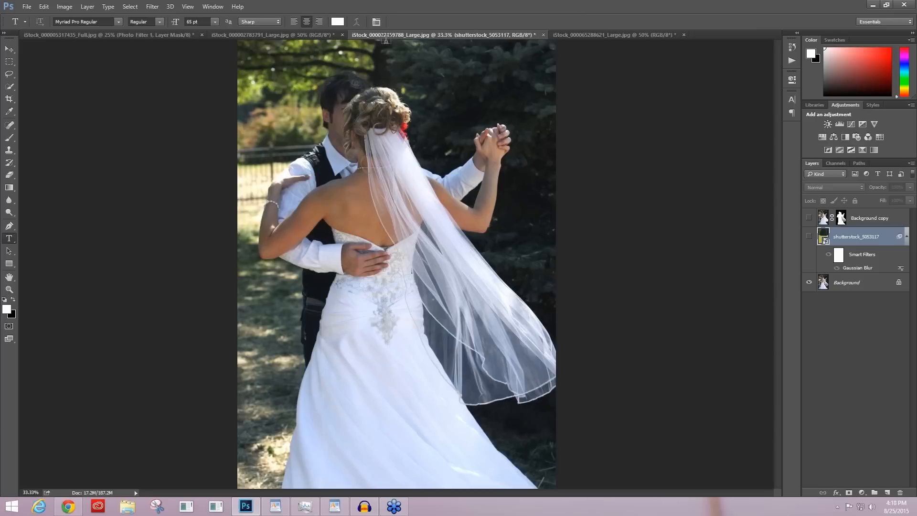
key("ctrl+plus")
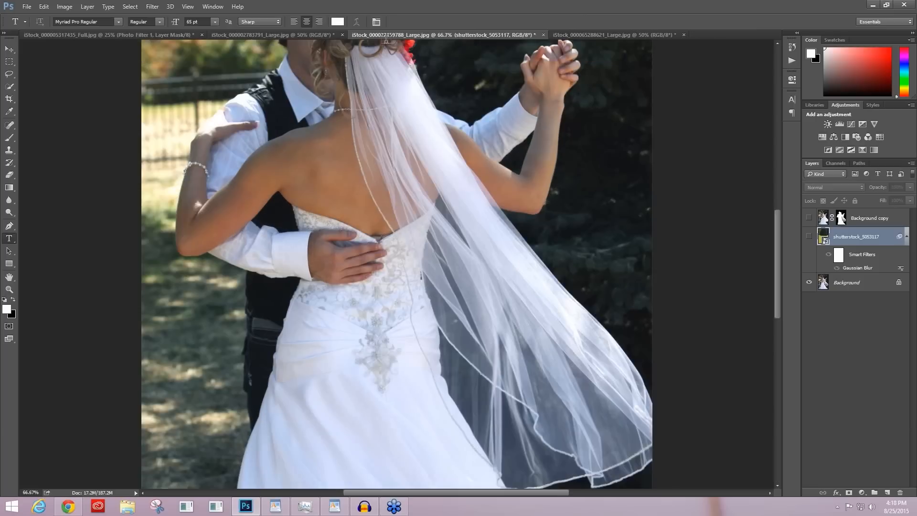
key("ctrl+minus")
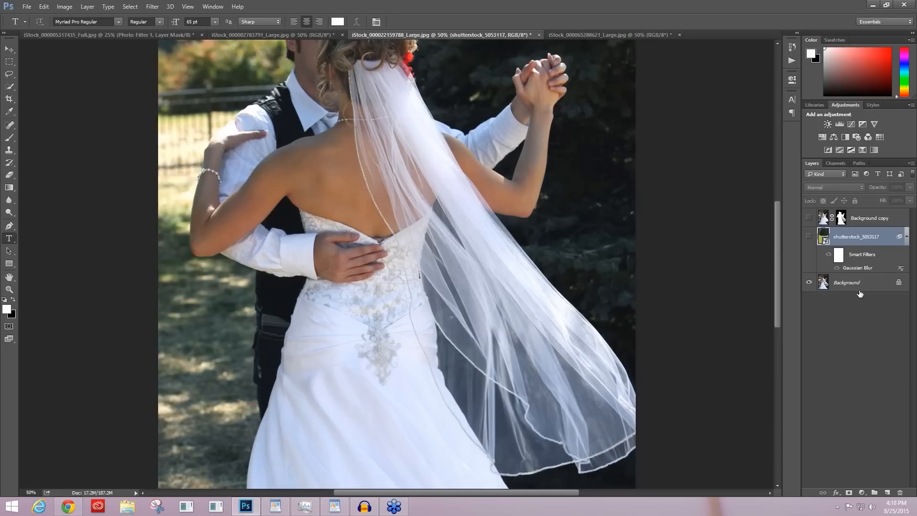
key("alt+bracketleft")
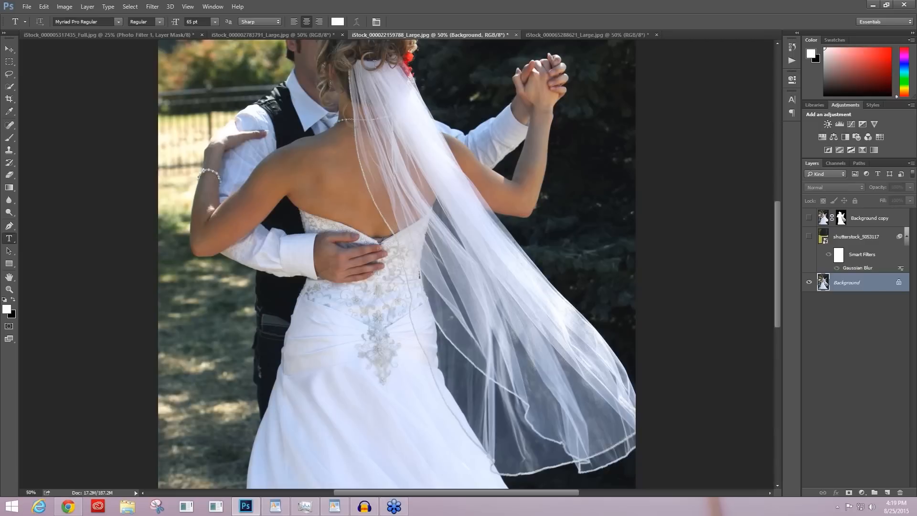
key("ctrl+l")
left_click(152, 7)
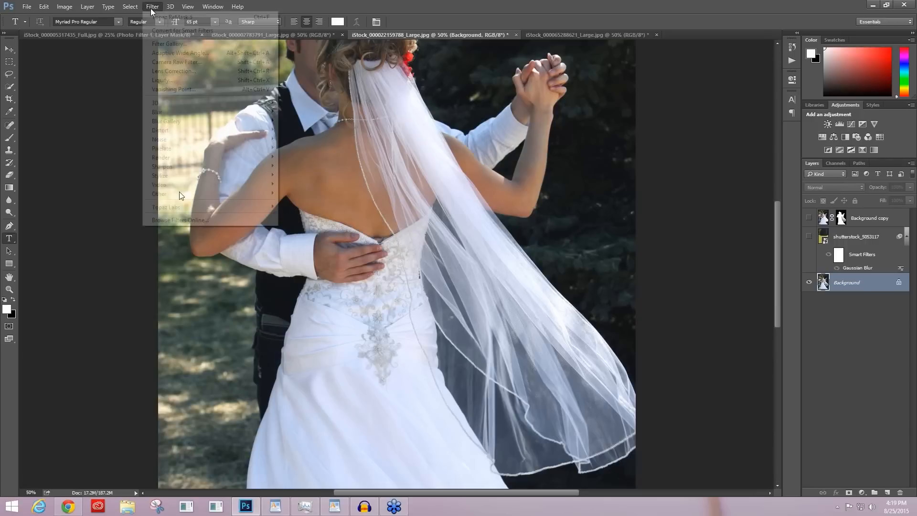
mouse_move(180, 208)
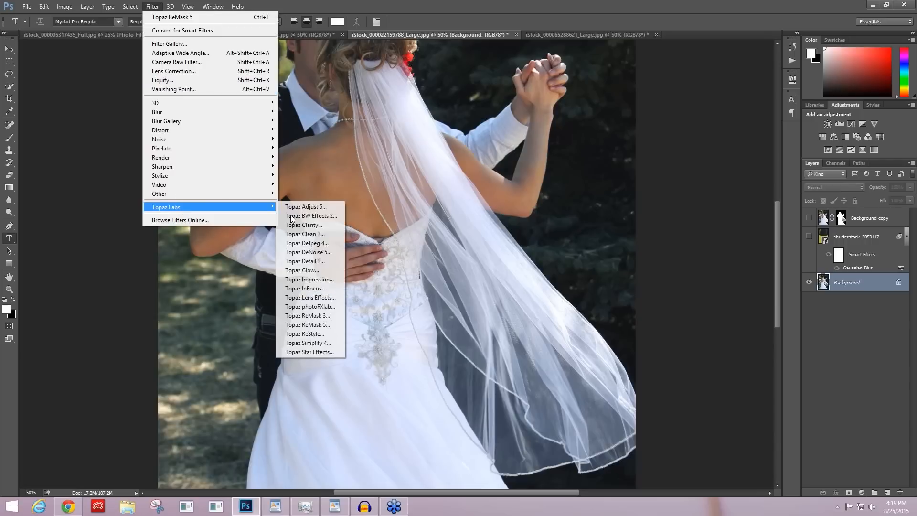
left_click(313, 324)
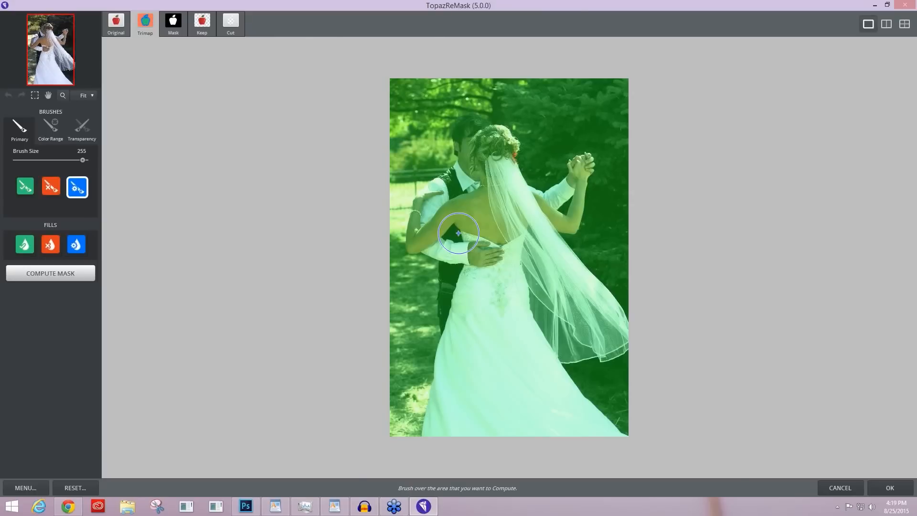
scroll(458, 233, "up", 1)
left_click(56, 43)
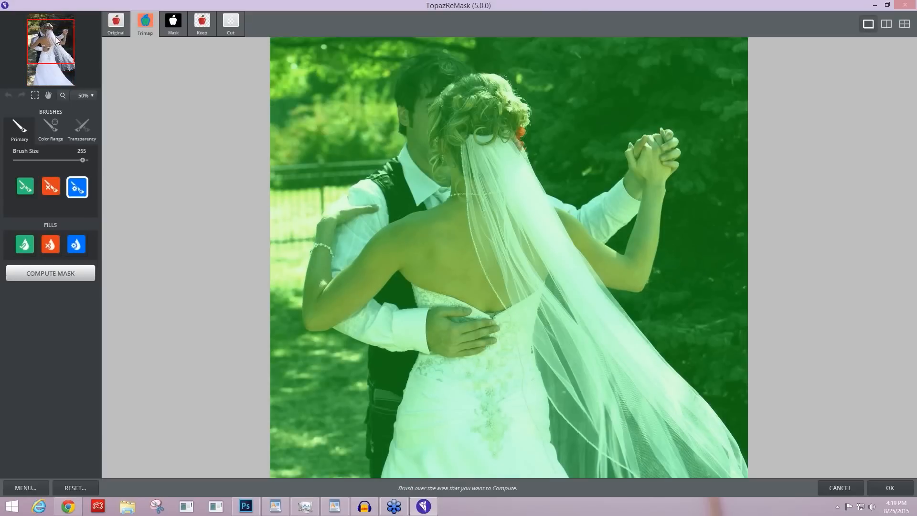
left_click_drag(55, 38, 56, 37)
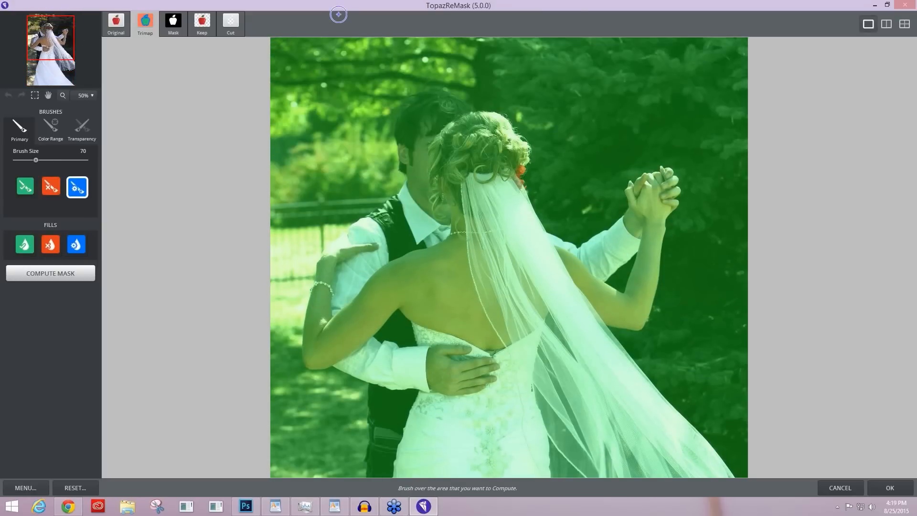
key("[")
left_click_drag(332, 245, 380, 216)
key("[")
key("[")
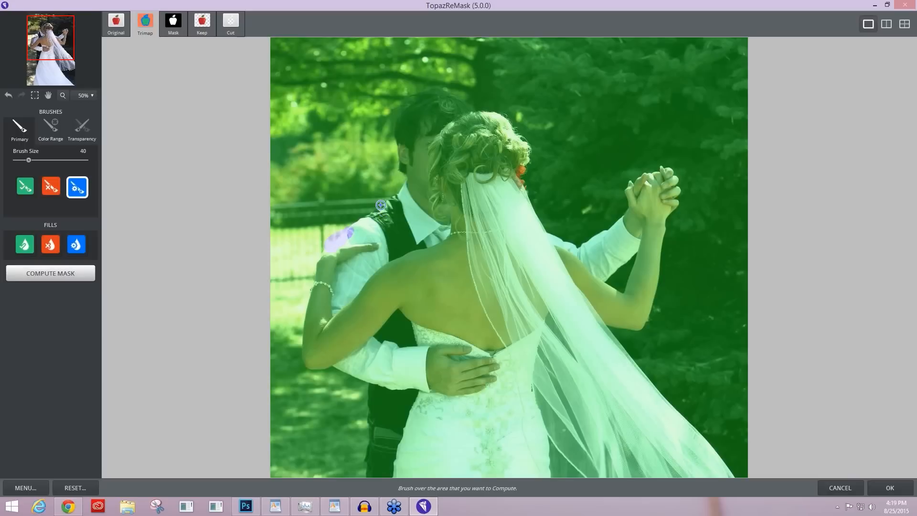
key("ctrl+z")
Set the compute brush size to 30 and show the trimap side by side with the original image
key("[")
key("[")
key("bracketright")
left_click(885, 24)
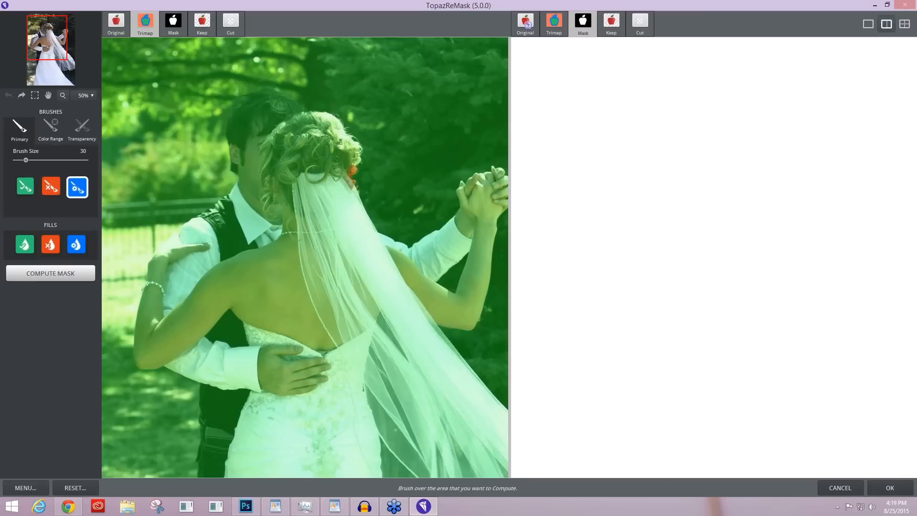
left_click(527, 24)
Trace the compute outline from the groom's outer shoulder up his neck, then with a larger brush around both heads to the red flower
mouse_move(597, 222)
left_mouse_down()
mouse_move(639, 192)
mouse_move(641, 170)
left_mouse_up()
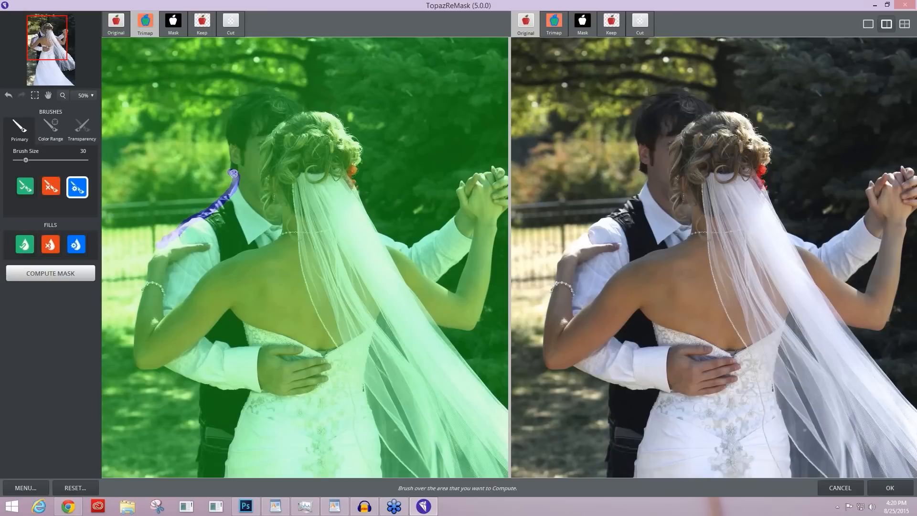
left_click_drag(234, 173, 227, 126)
key("bracketright")
key("bracketright")
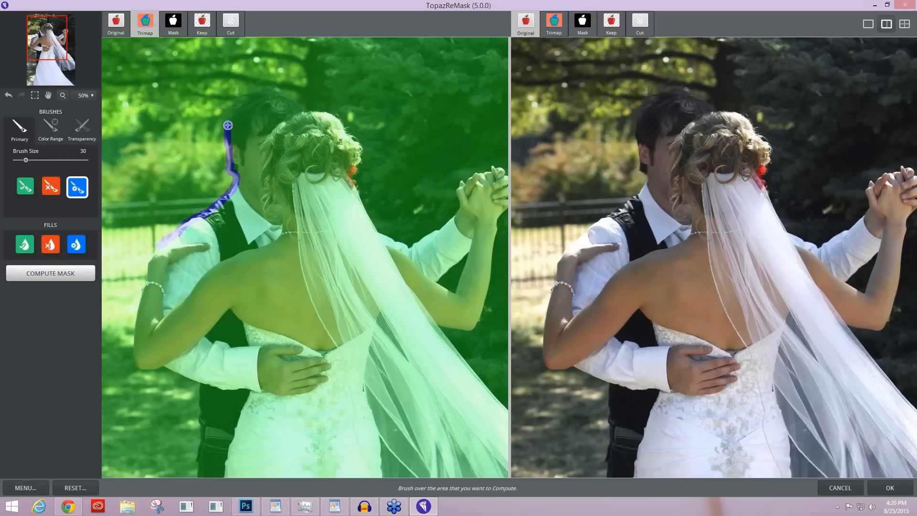
key("bracketright")
key("bracketright")
key("bracketright")
mouse_move(227, 125)
left_mouse_down()
mouse_move(233, 103)
mouse_move(269, 88)
mouse_move(347, 130)
mouse_move(359, 148)
mouse_move(356, 187)
left_mouse_up()
Set the brush size to 40 and continue the compute outline from the red flower down the veil to the groom's raised sleeve
key("bracketleft")
key("bracketleft")
key("bracketleft")
key("bracketleft")
key("bracketleft")
key("bracketright")
key("bracketright")
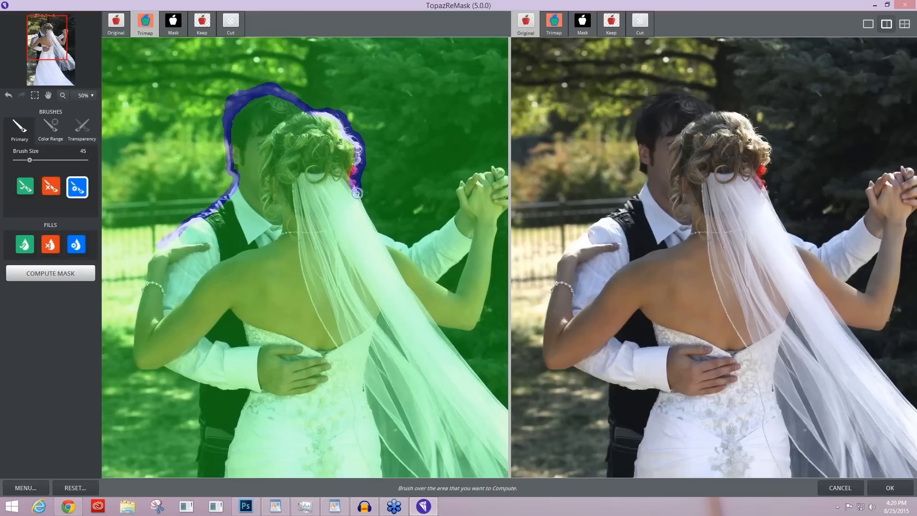
key("bracketleft")
left_click_drag(356, 186, 380, 231)
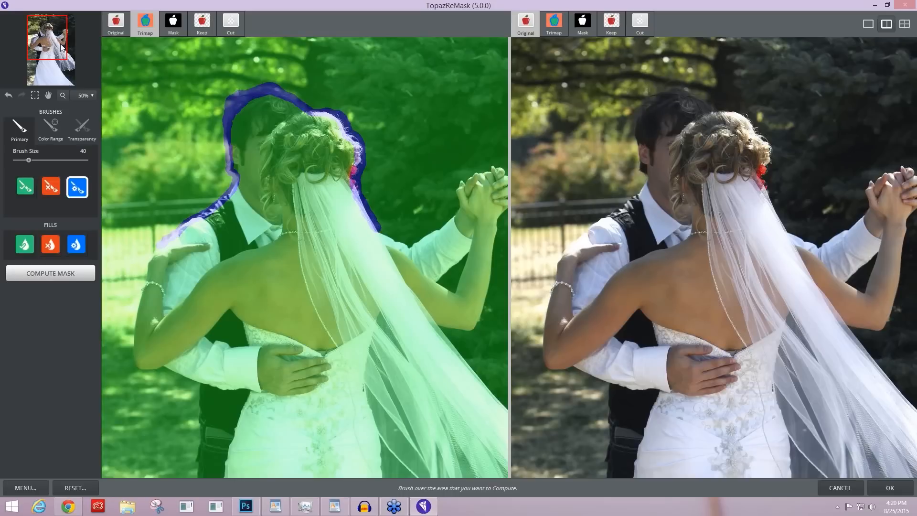
Trace the compute outline with a smaller brush along the raised sleeve, around the clasped hands and down the bride's arm to the veil
left_click_drag(62, 46, 67, 43)
key("bracketleft")
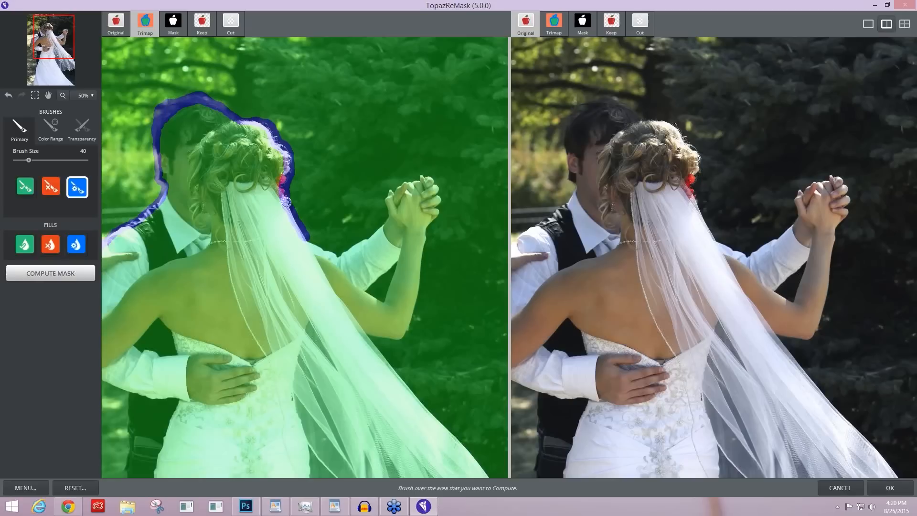
key("bracketleft")
mouse_move(311, 241)
left_mouse_down()
mouse_move(341, 254)
mouse_move(373, 234)
mouse_move(399, 186)
mouse_move(419, 174)
mouse_move(439, 187)
mouse_move(406, 332)
mouse_move(362, 334)
mouse_move(379, 362)
left_mouse_up()
Set the brush size to 45 and trace the veil's outer edge downward from the bride's elbow
key("bracketright")
key("bracketright")
key("bracketright")
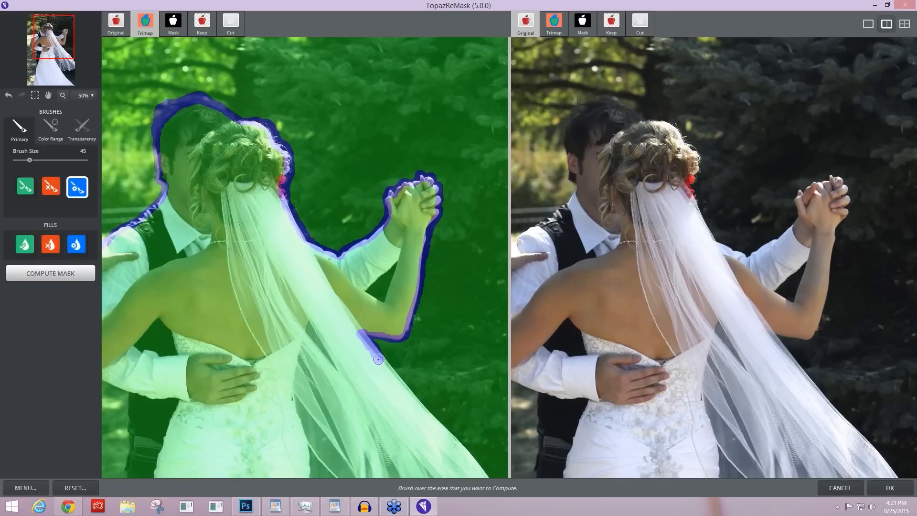
left_click_drag(379, 359, 419, 407)
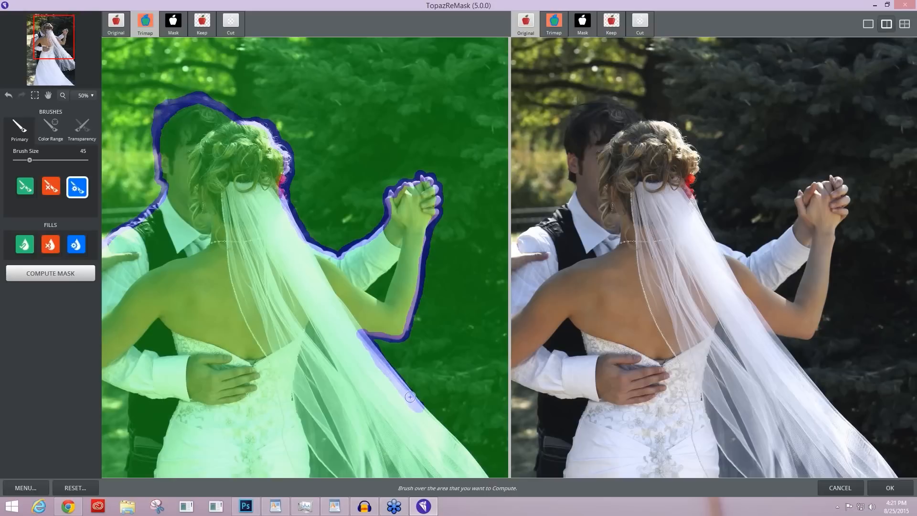
left_click_drag(419, 406, 488, 478)
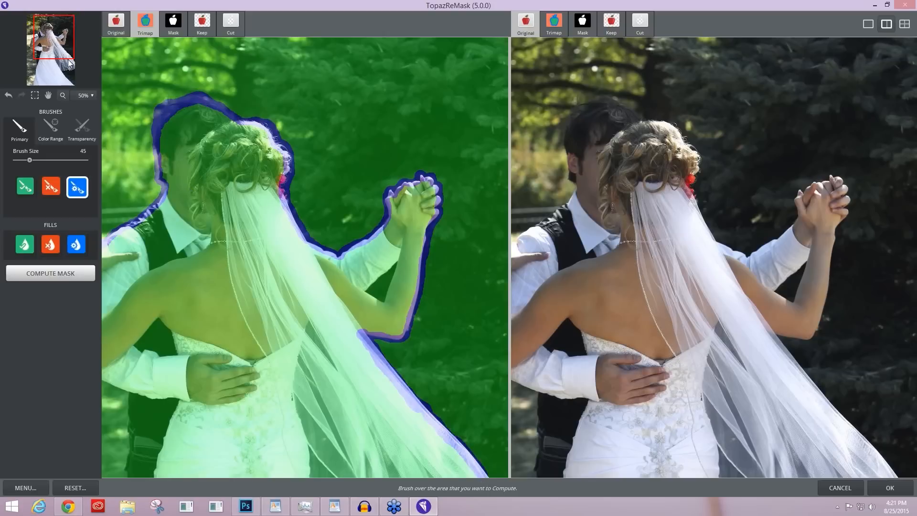
Trace the rest of the veil with a larger compute brush, around its hem and back up along the dress to the waist
left_click_drag(70, 62, 70, 80)
key("bracketright")
key("bracketright")
key("bracketright")
key("bracketright")
key("bracketright")
key("bracketright")
key("bracketright")
key("bracketright")
key("bracketright")
key("bracketright")
key("bracketright")
mouse_move(480, 316)
left_mouse_down()
mouse_move(502, 375)
mouse_move(498, 399)
mouse_move(456, 418)
mouse_move(451, 402)
mouse_move(374, 417)
mouse_move(324, 328)
mouse_move(306, 237)
mouse_move(306, 203)
mouse_move(317, 190)
mouse_move(303, 181)
mouse_move(315, 161)
left_mouse_up()
Close the compute outline across the veil's upper part with a size 70 brush and fill the enclosed veil as compute
key("bracketleft")
key("bracketleft")
key("bracketleft")
key("bracketleft")
key("bracketleft")
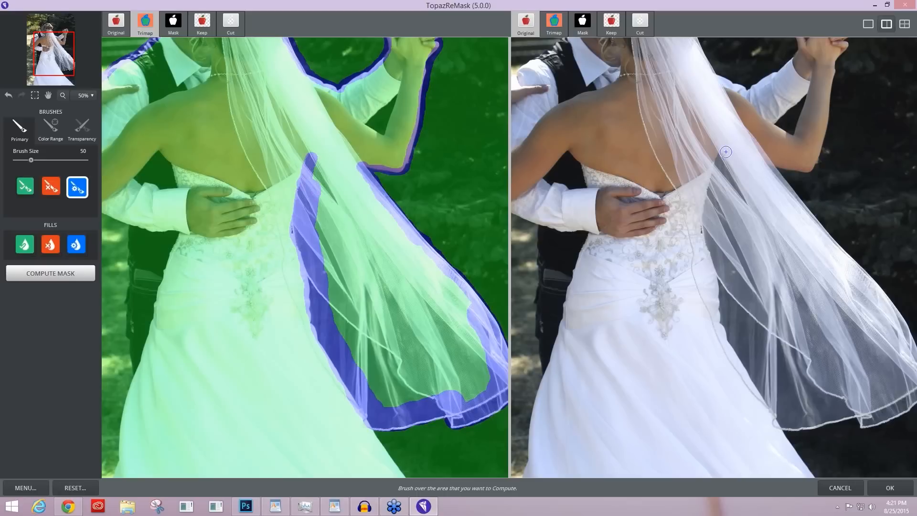
key("bracketright")
key("bracketright")
left_click(319, 154)
left_click_drag(322, 156, 365, 186)
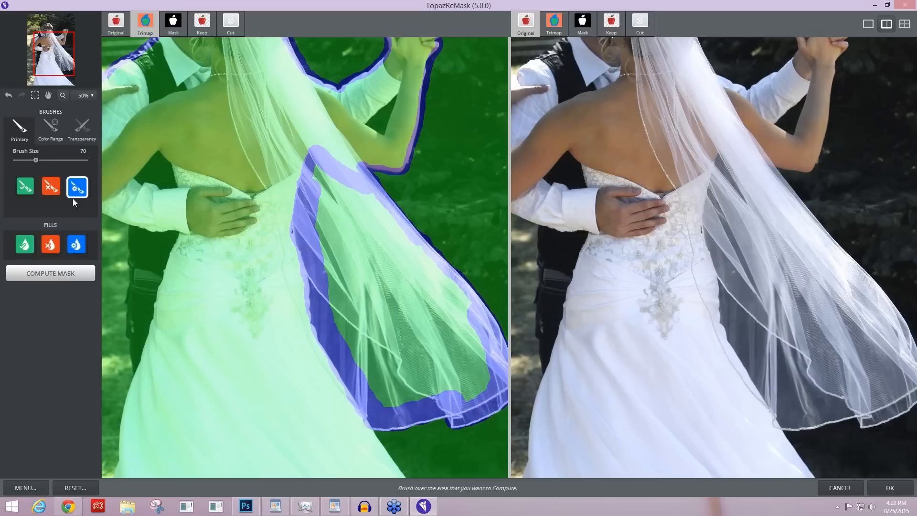
left_click(76, 244)
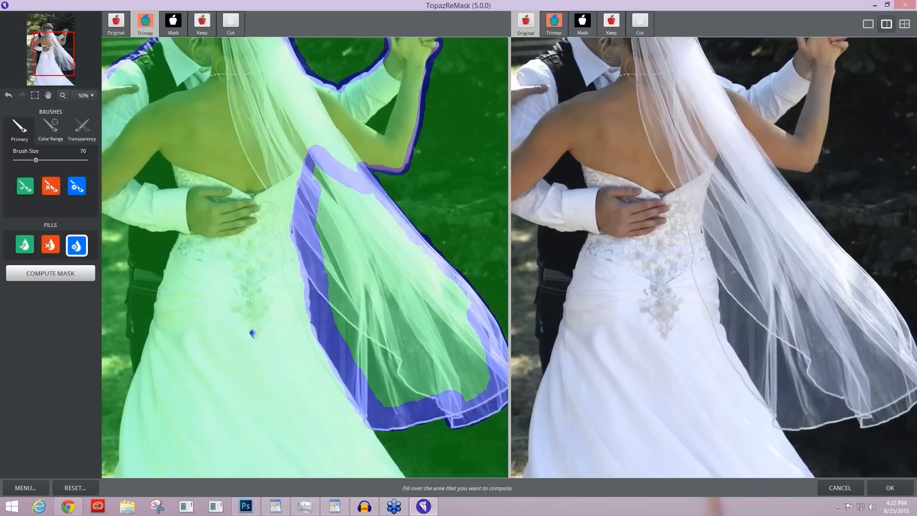
left_click(80, 191)
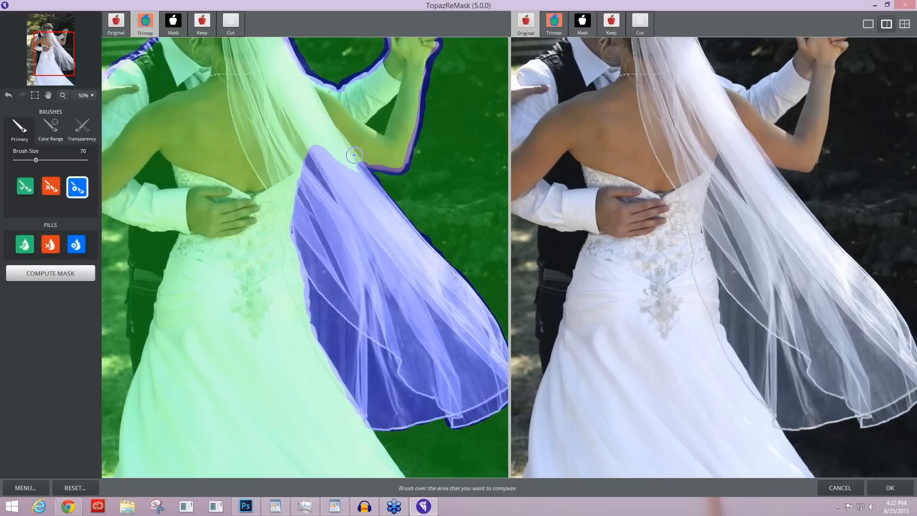
Outline the gap between the raised arms with a size 30 compute brush and the dress edge below the veil at size 40
scroll(377, 115, "down", 4)
mouse_move(366, 121)
left_mouse_down()
mouse_move(393, 99)
mouse_move(364, 125)
left_mouse_up()
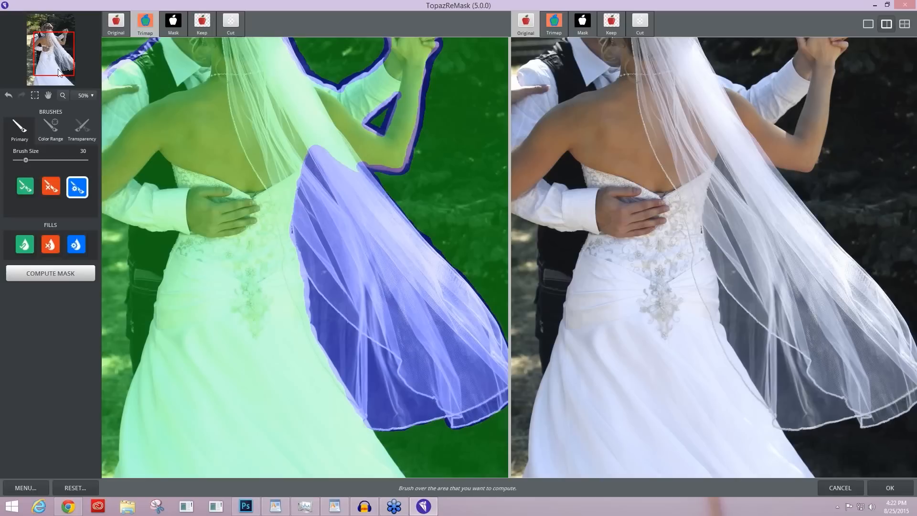
left_click_drag(58, 61, 58, 70)
key("]")
mouse_move(373, 333)
left_mouse_down()
mouse_move(428, 404)
mouse_move(505, 474)
left_mouse_up()
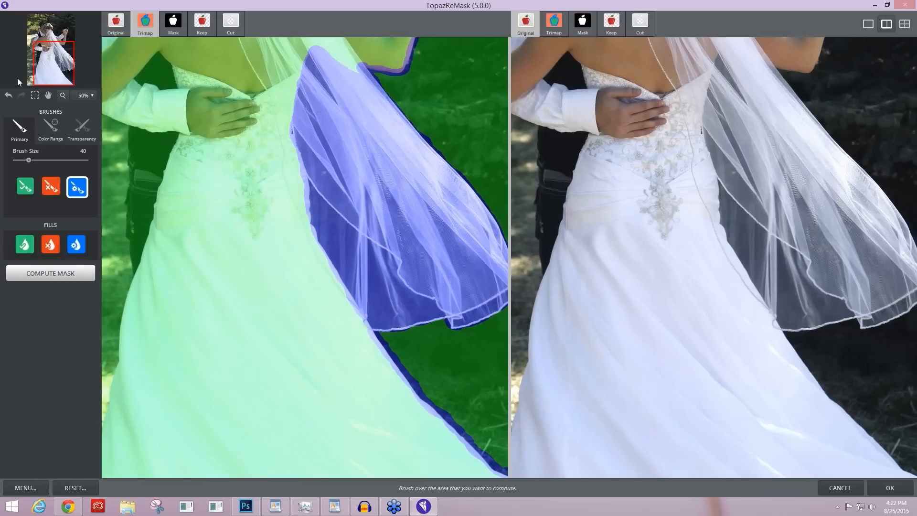
Trace the other side of the couple with the compute brush, from the dress hem up the groom's leg and around the bride's bent arm
left_click_drag(49, 67, 42, 68)
mouse_move(163, 475)
left_mouse_down()
mouse_move(203, 276)
mouse_move(208, 132)
left_mouse_up()
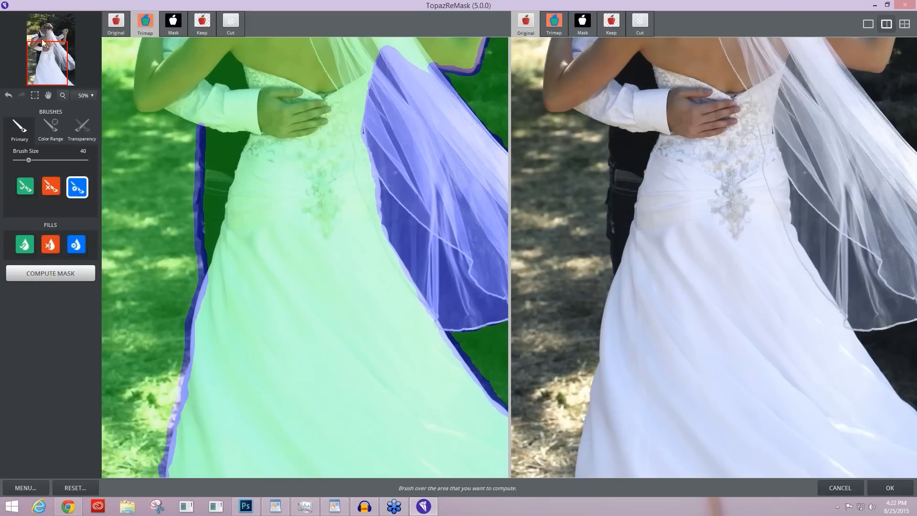
left_click_drag(42, 39, 41, 24)
mouse_move(179, 260)
left_mouse_down()
mouse_move(141, 256)
mouse_move(131, 237)
mouse_move(157, 133)
left_mouse_up()
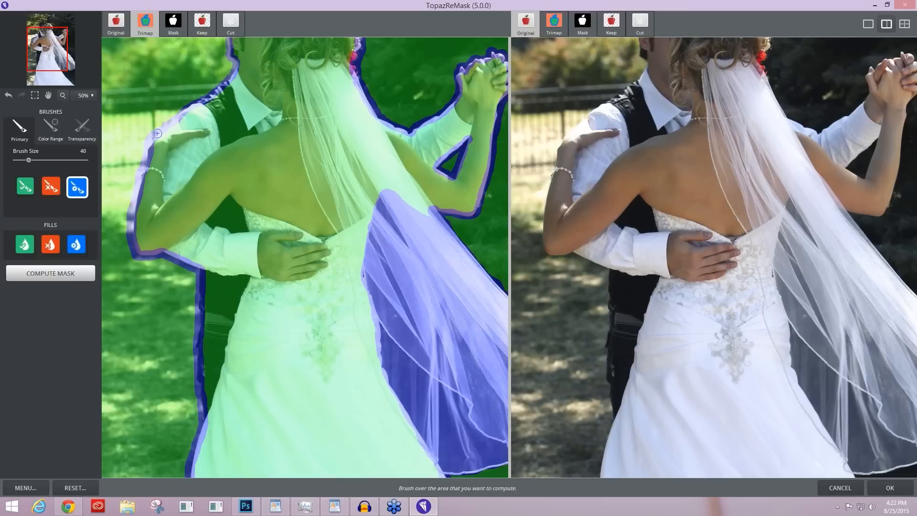
Look through the Primary, Color Range and Transparency brushes and the fill tools
left_click(49, 36)
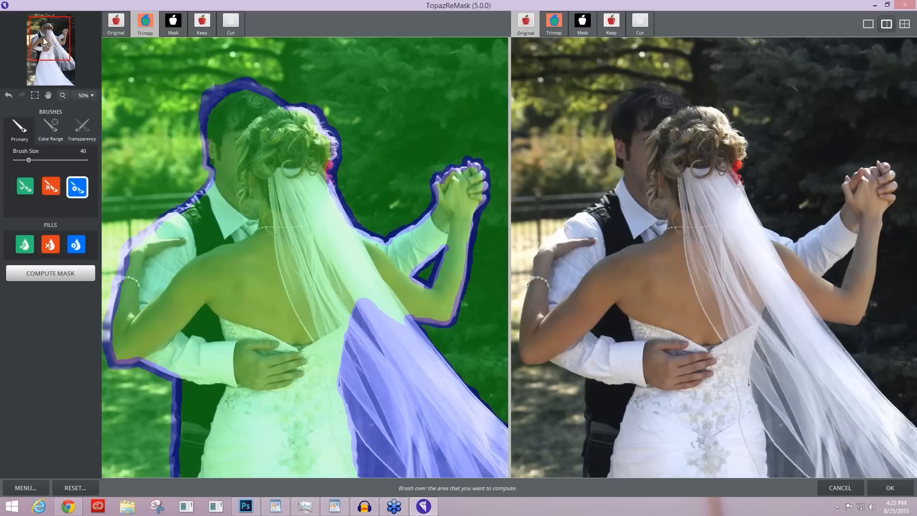
scroll(43, 37, "down", 1)
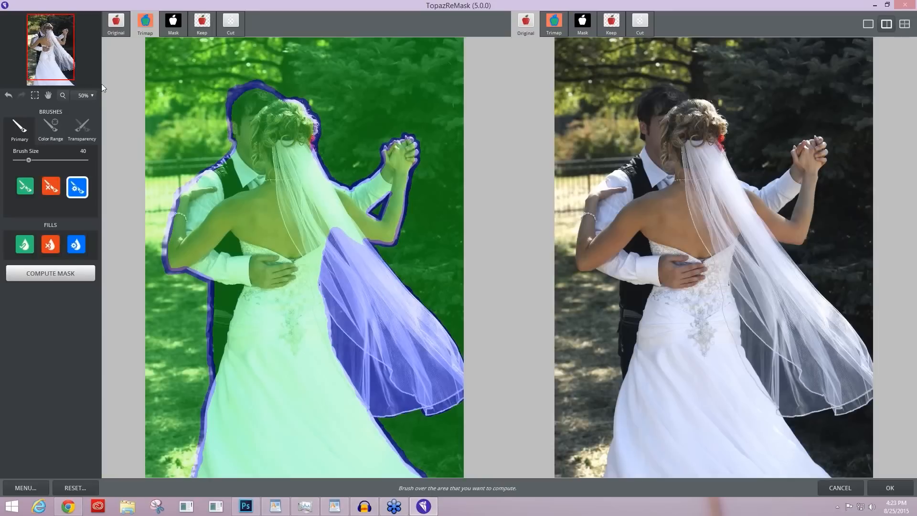
left_click(59, 134)
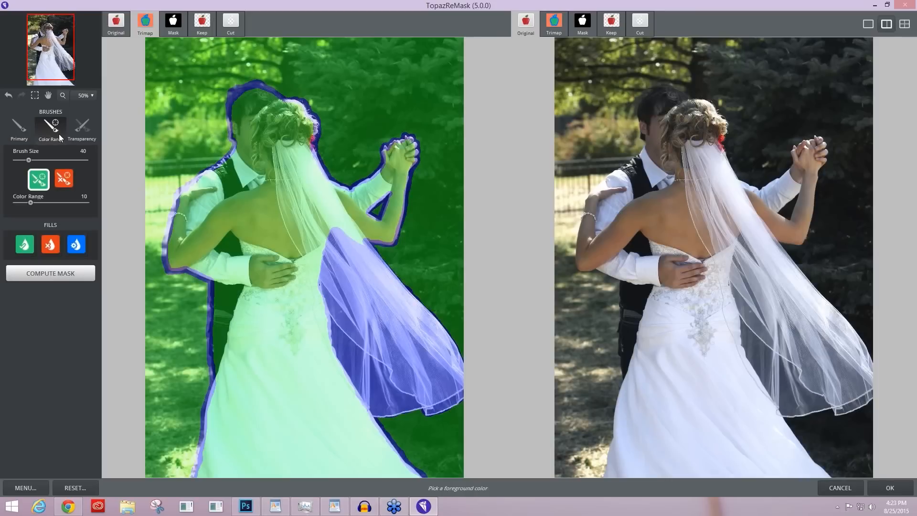
left_click(86, 134)
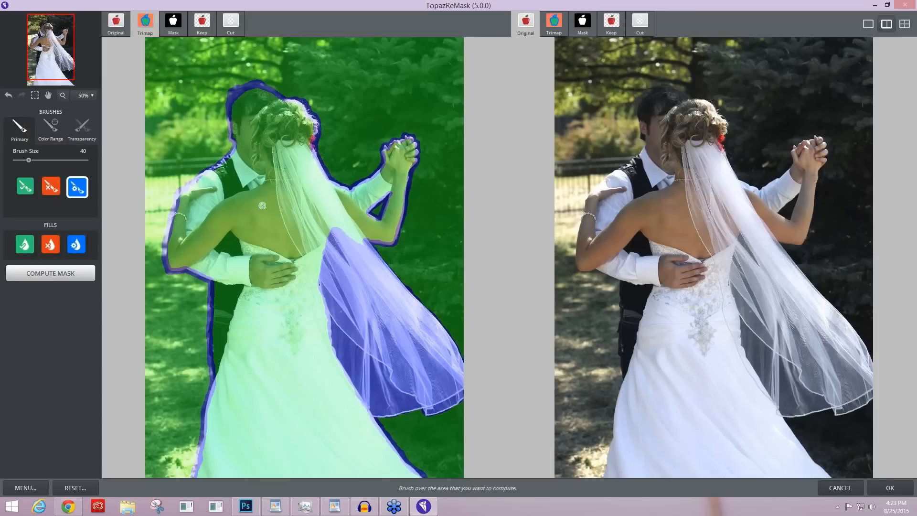
key("q")
key("w")
key("e")
key("a")
key("s")
key("d")
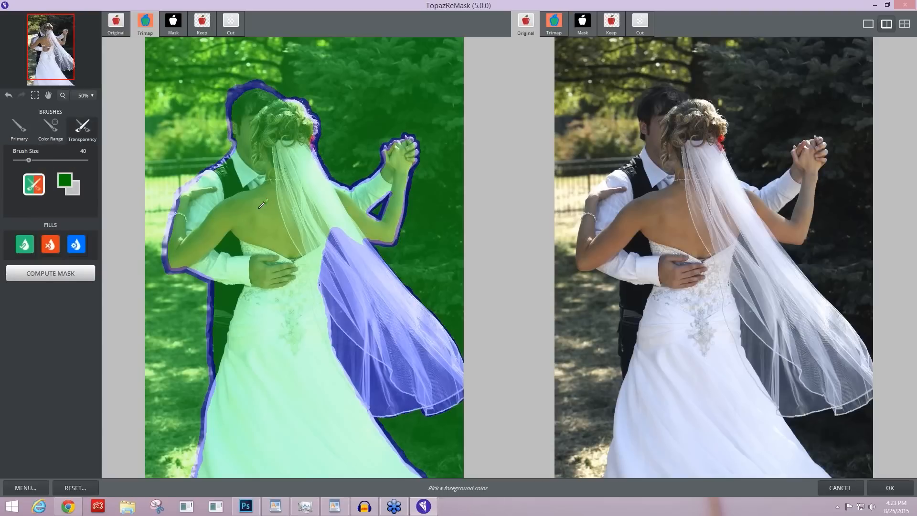
key("x")
key("c")
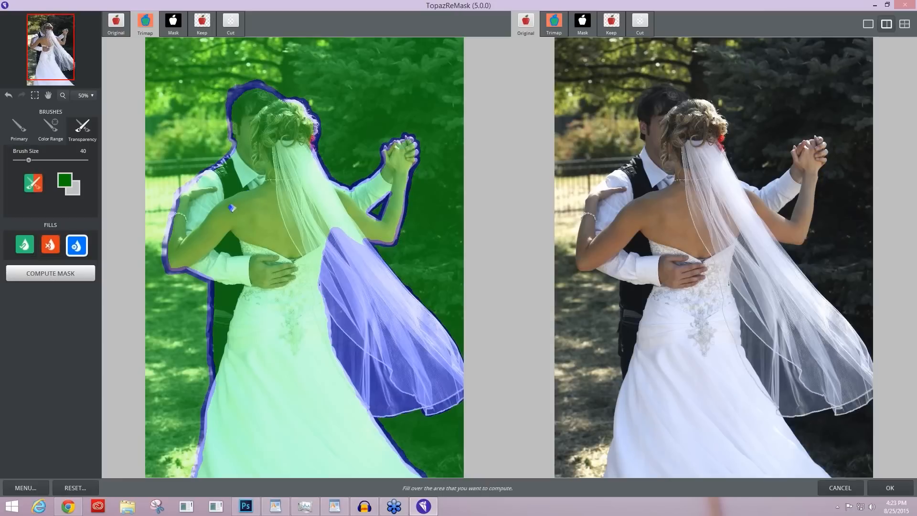
Fill the background around the couple, the gap between the raised arms and the area below the veil as cut
left_click(51, 245)
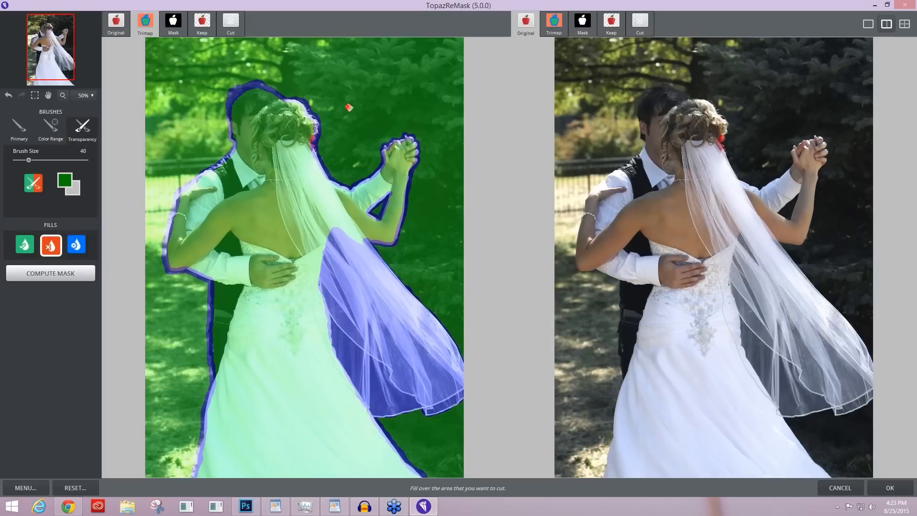
left_click(363, 110)
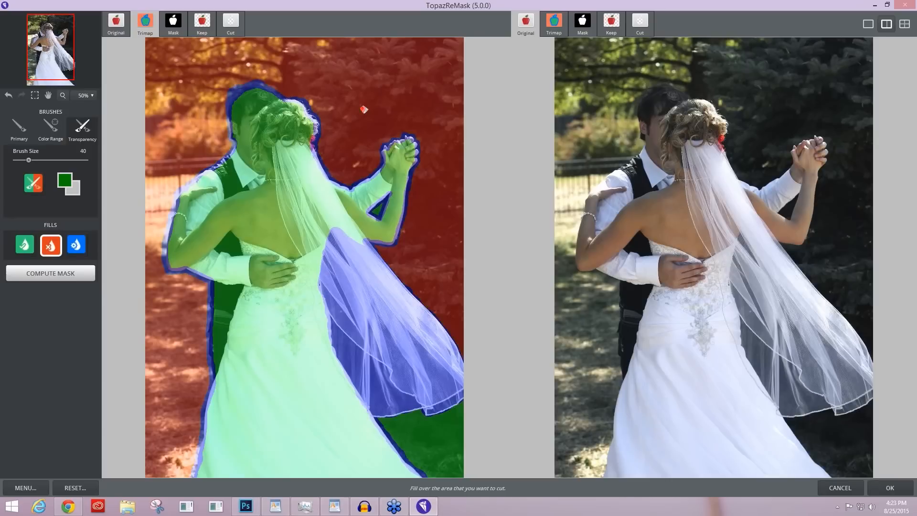
left_click(379, 208)
left_click(411, 416)
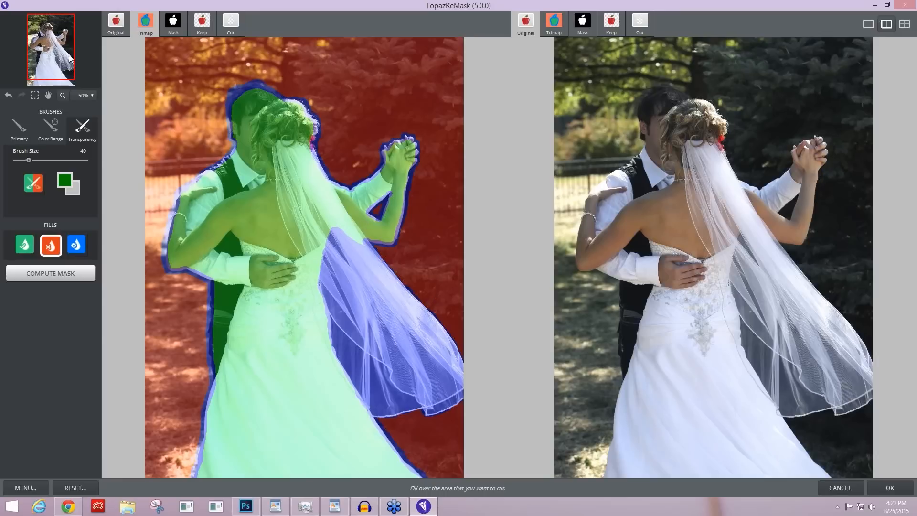
left_click_drag(69, 55, 59, 67)
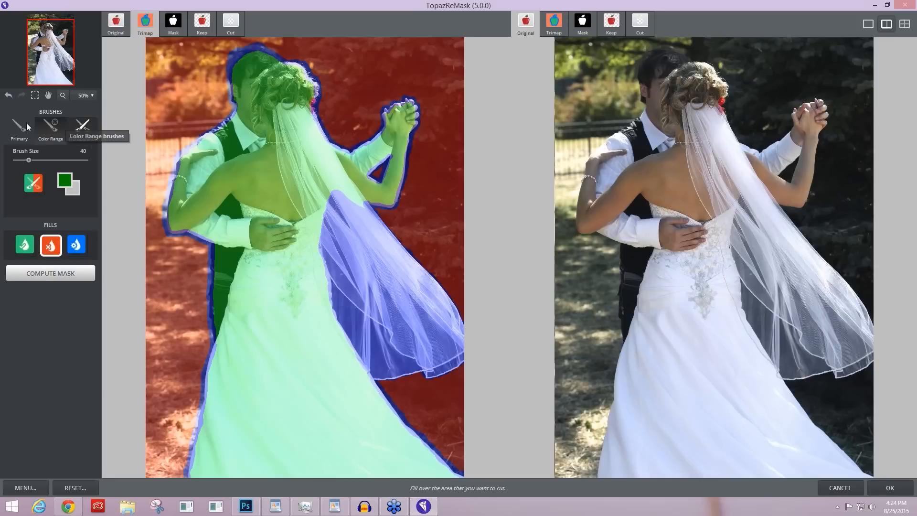
Set up the dual-color Transparency brush, sampling the veil's white as foreground color and the dark background as background color from the original image
left_click(83, 128)
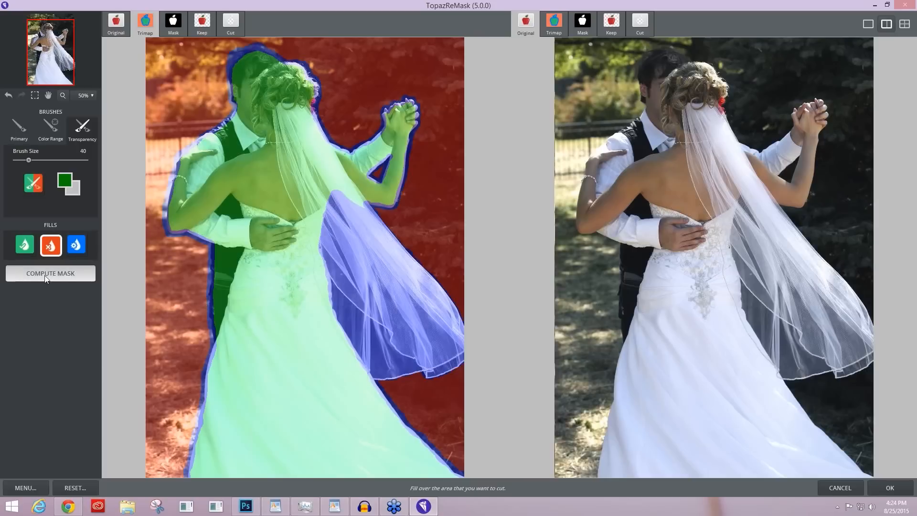
left_click(94, 272)
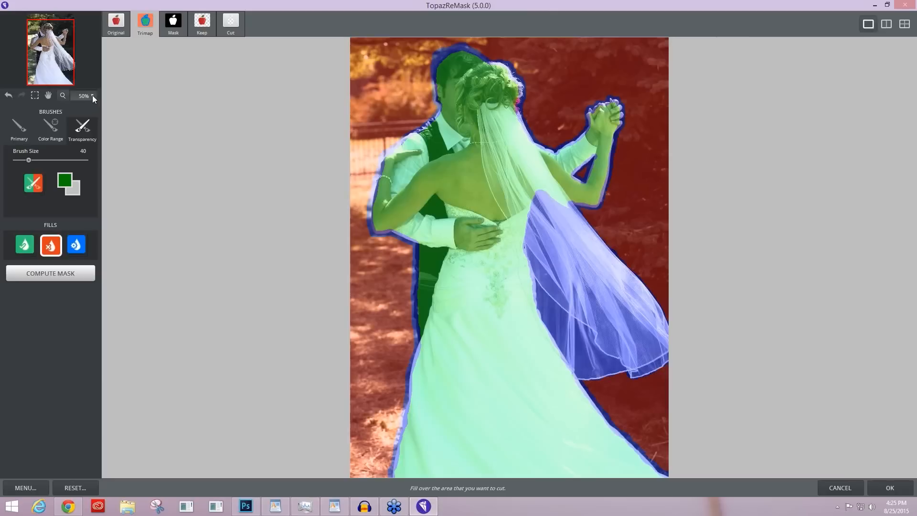
left_click(91, 96)
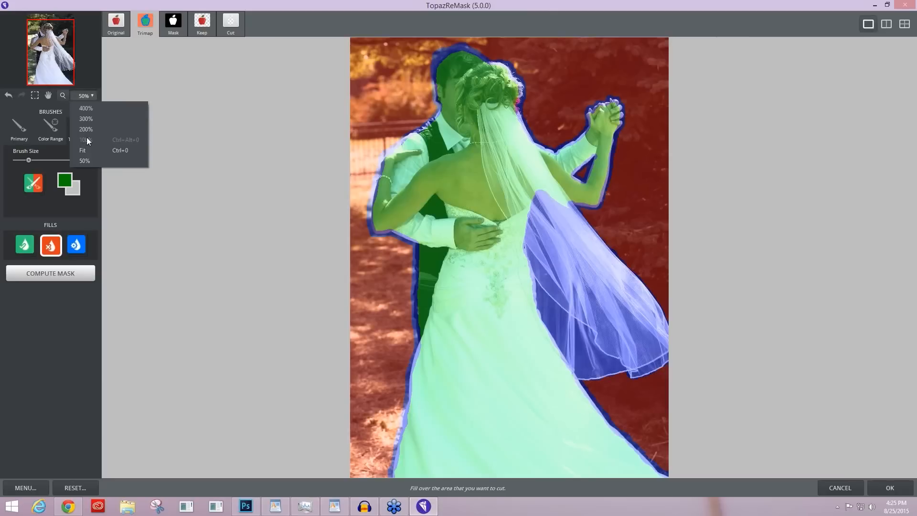
left_click(79, 109)
left_click_drag(75, 60, 54, 44)
scroll(18, 33, "down", 1)
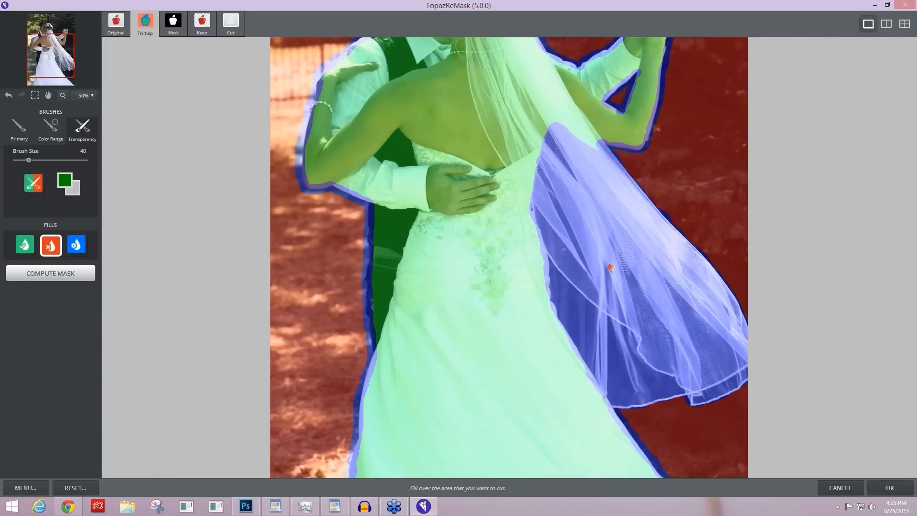
left_click(66, 141)
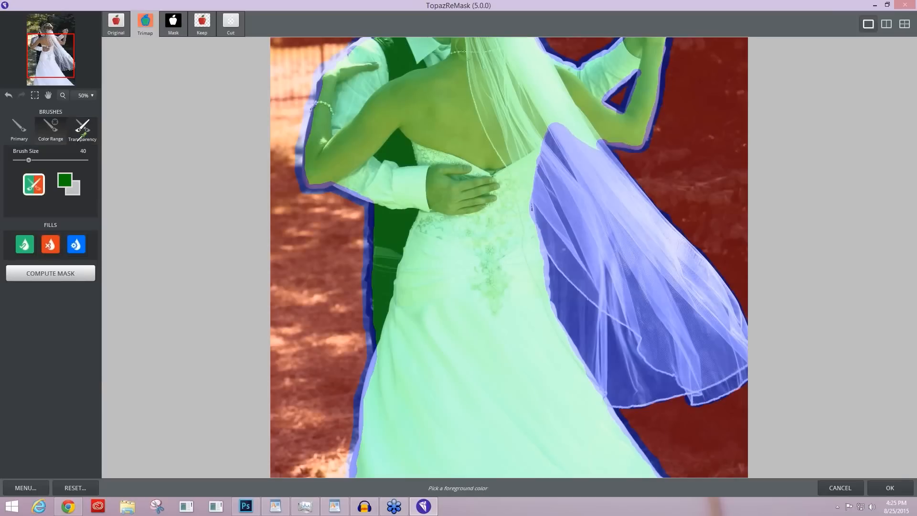
left_click(78, 140)
left_click(116, 19)
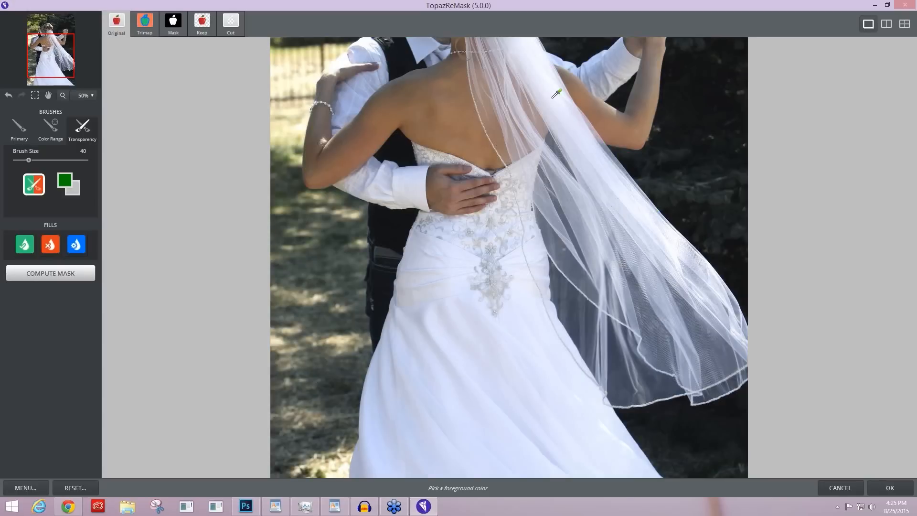
left_click(546, 80)
left_click(280, 204)
left_click(735, 282)
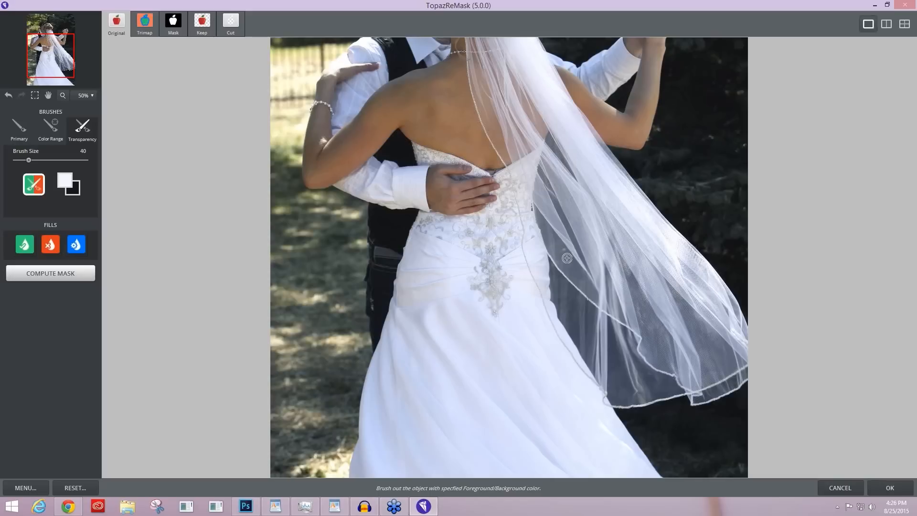
Paint over the veil's compute area in the trimap with the dual-color Transparency brush at size 155 to generate the mask
scroll(606, 244, "up", 15)
scroll(606, 244, "down", 3)
left_click(146, 23)
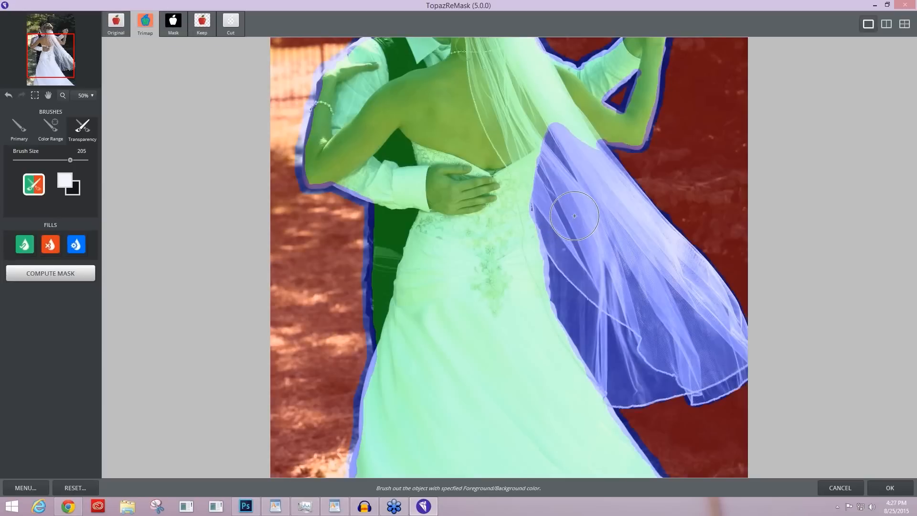
scroll(572, 208, "down", 5)
scroll(554, 170, "down", 5)
left_click_drag(552, 203, 556, 176)
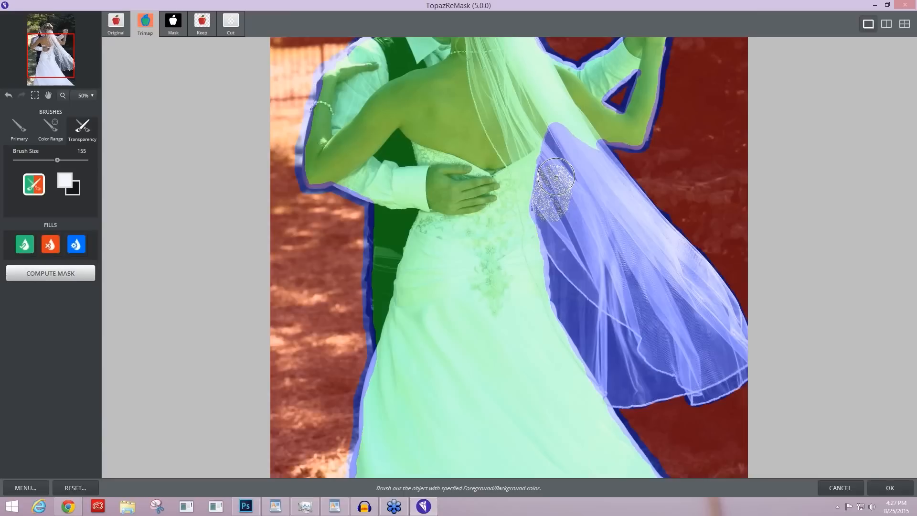
mouse_move(556, 176)
left_mouse_down()
mouse_move(560, 149)
mouse_move(605, 179)
mouse_move(690, 271)
mouse_move(720, 315)
mouse_move(733, 365)
mouse_move(707, 383)
mouse_move(690, 374)
mouse_move(628, 384)
mouse_move(595, 339)
mouse_move(594, 350)
mouse_move(561, 217)
mouse_move(689, 315)
mouse_move(701, 339)
mouse_move(613, 319)
mouse_move(596, 210)
left_mouse_up()
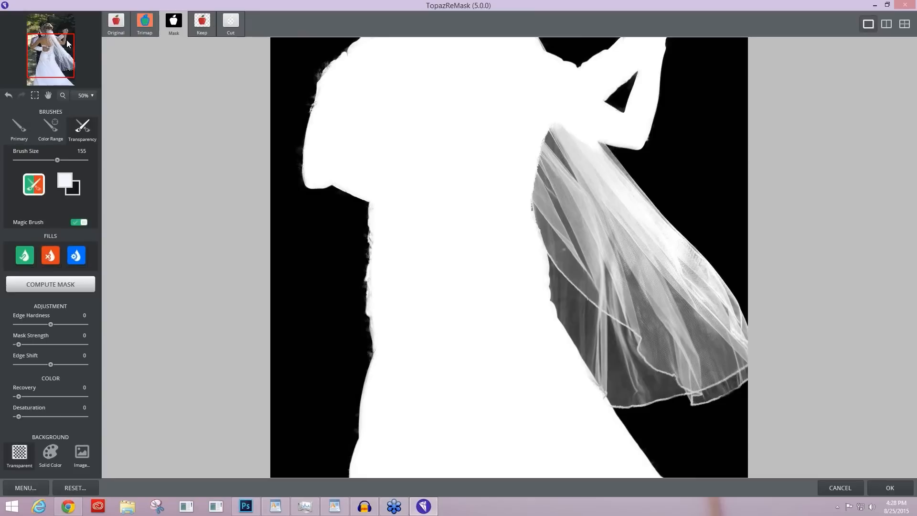
Inspect the mask and the kept cutout around the couple's heads, raised arms and veil
left_click(67, 40)
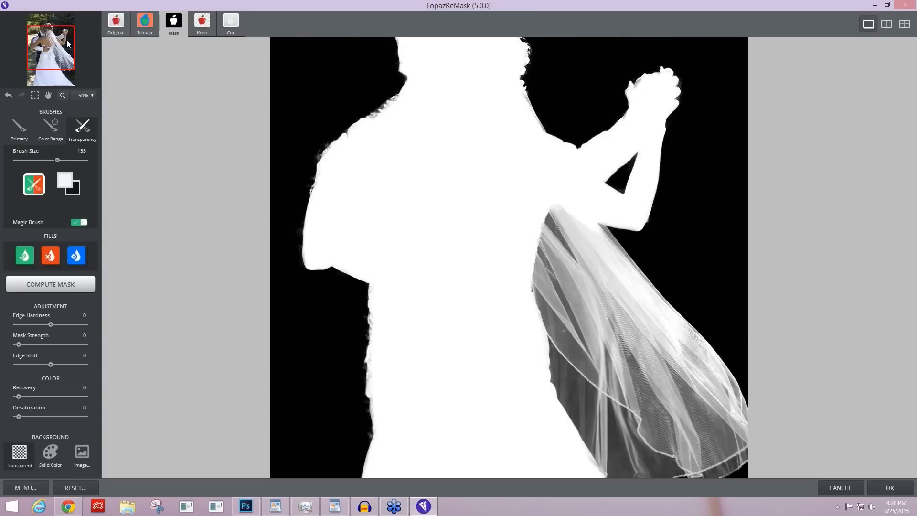
left_click(68, 36)
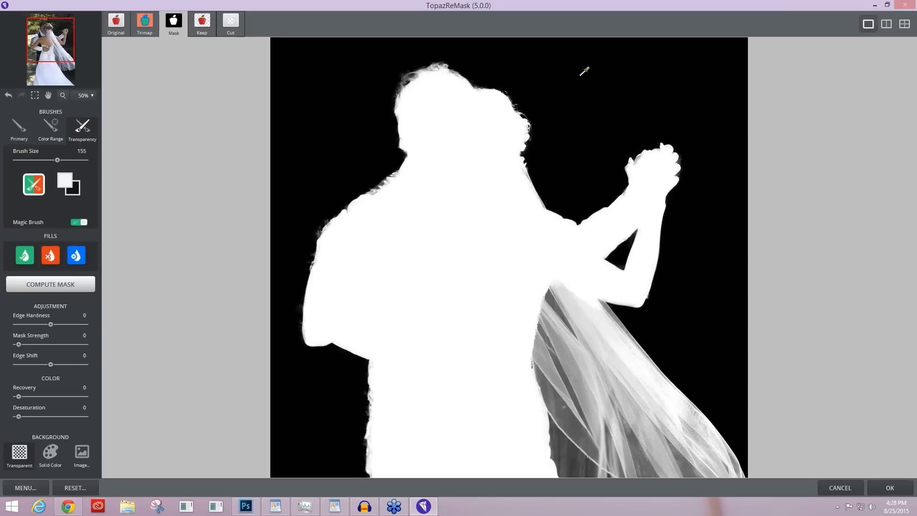
left_click(202, 23)
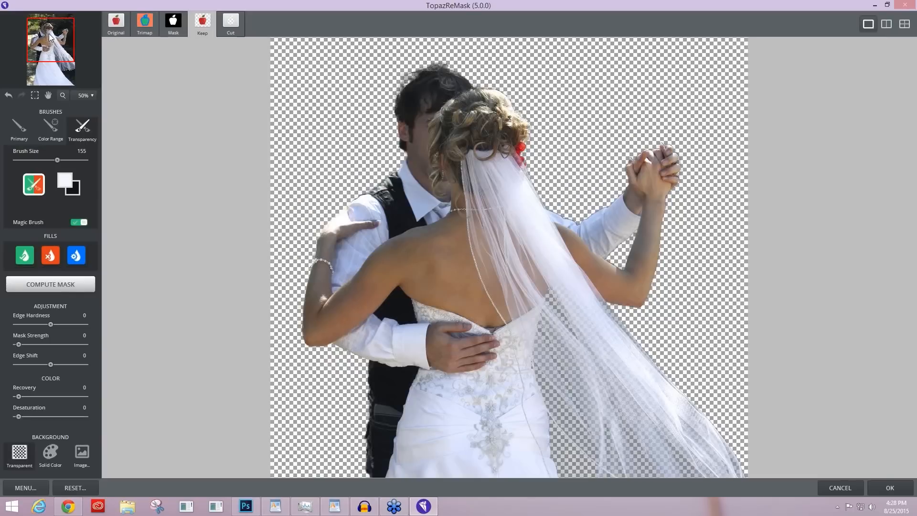
left_click(51, 36)
left_click(50, 39)
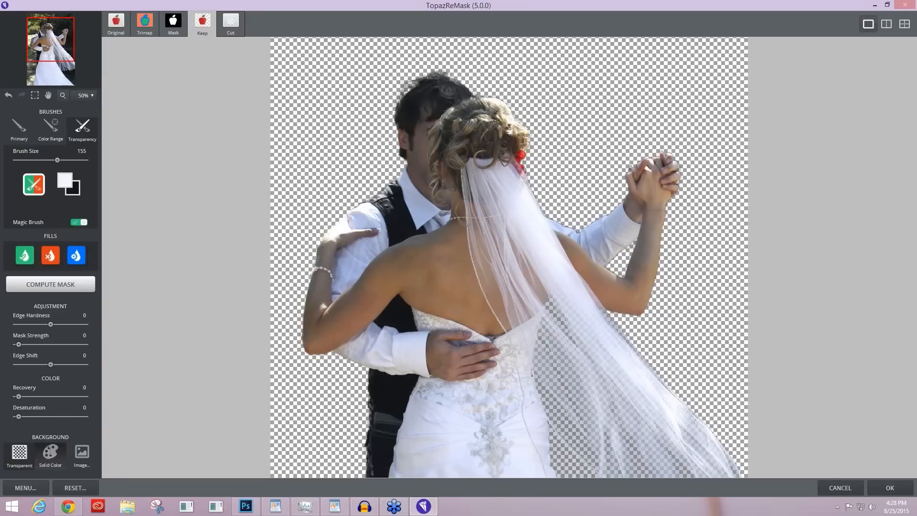
Place a solid tan background behind the cutout and raise the color Recovery to 100
left_click(50, 451)
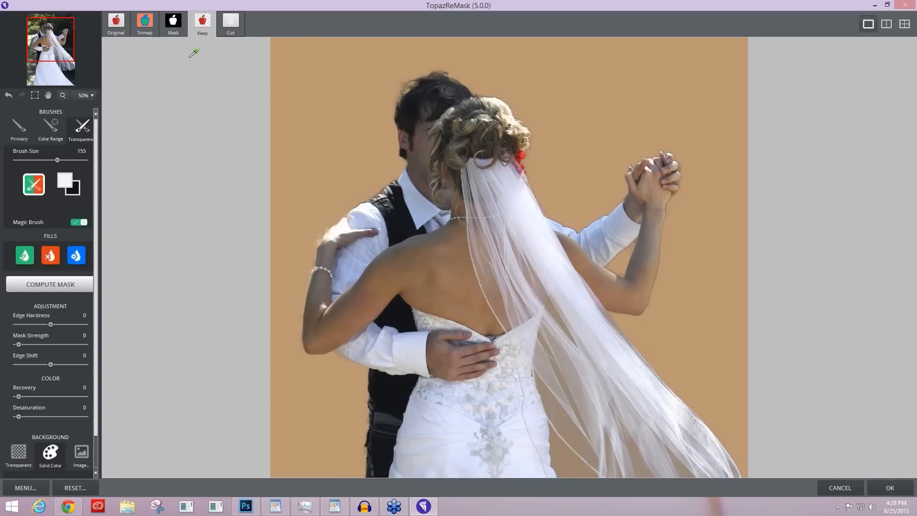
scroll(663, 210, "down", 1)
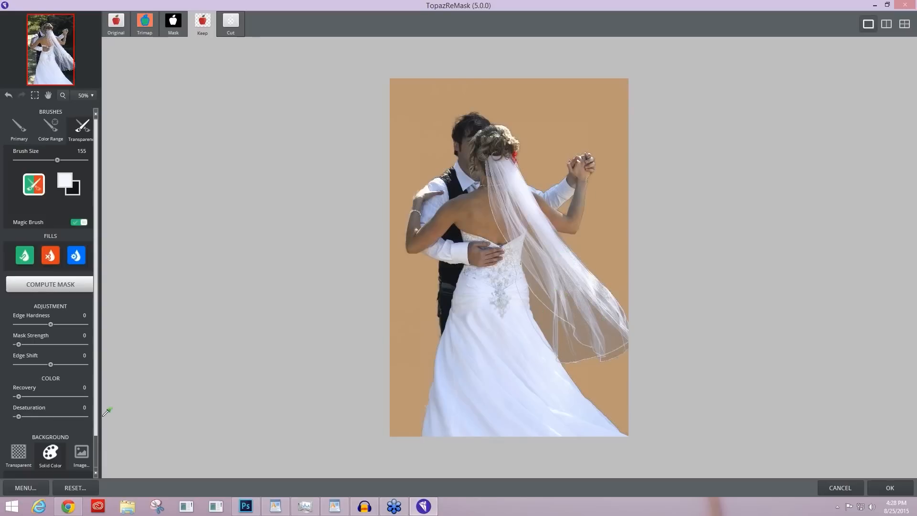
left_click_drag(21, 396, 47, 399)
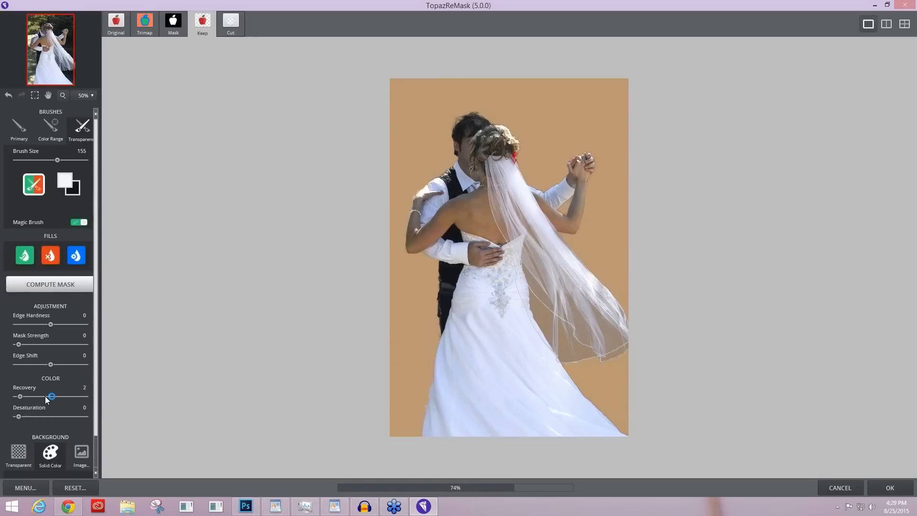
left_click(45, 396)
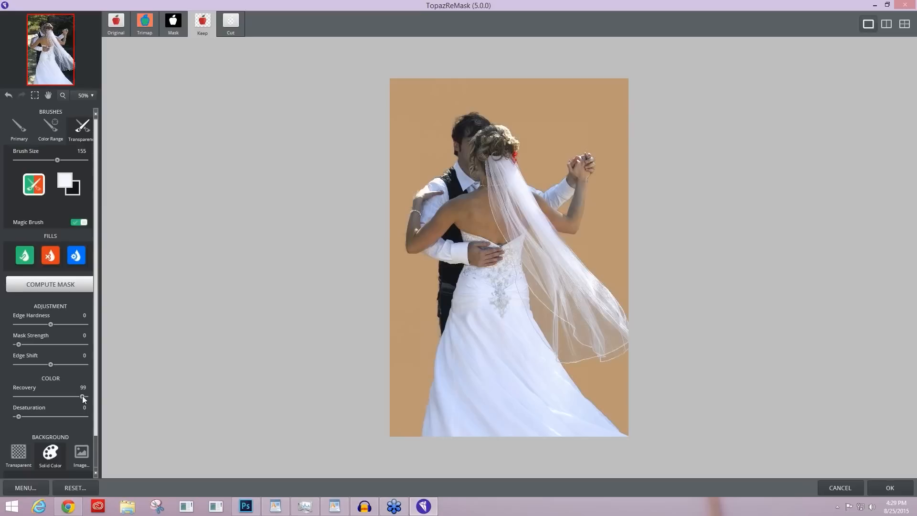
left_click_drag(82, 395, 99, 396)
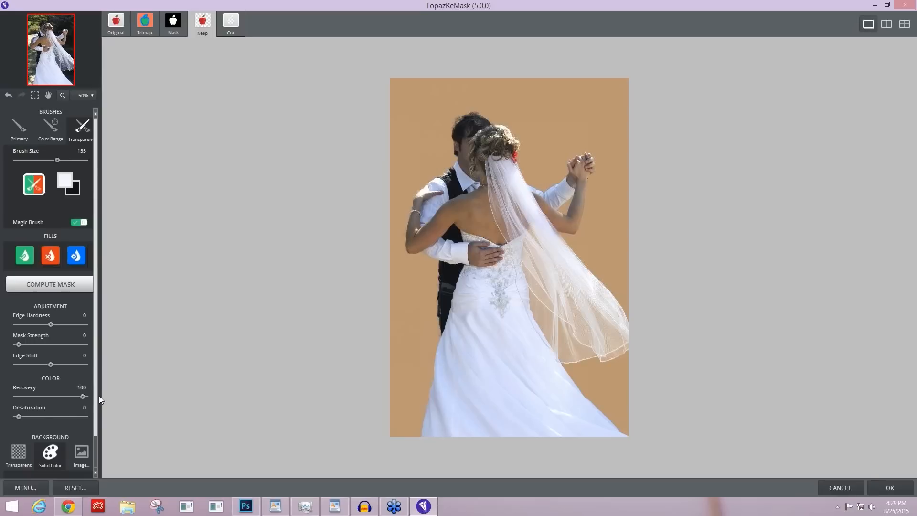
left_click_drag(29, 396, 24, 394)
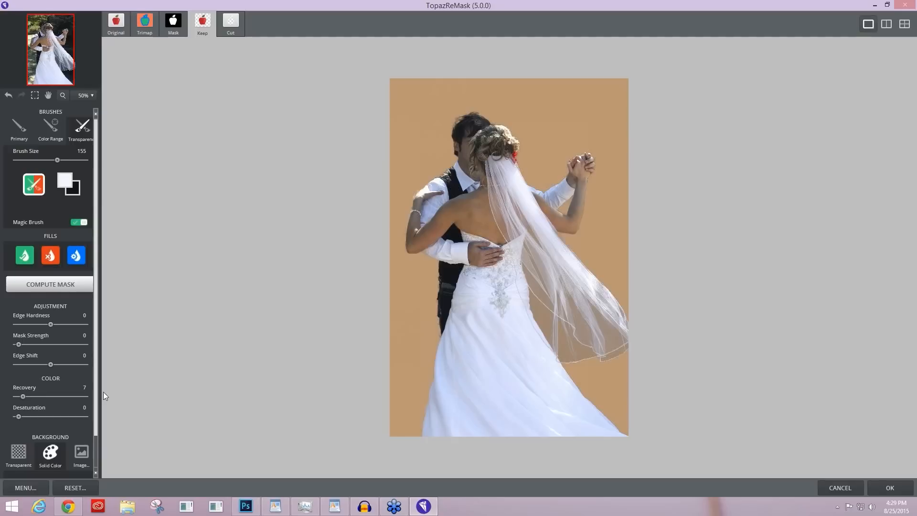
left_click_drag(60, 397, 84, 396)
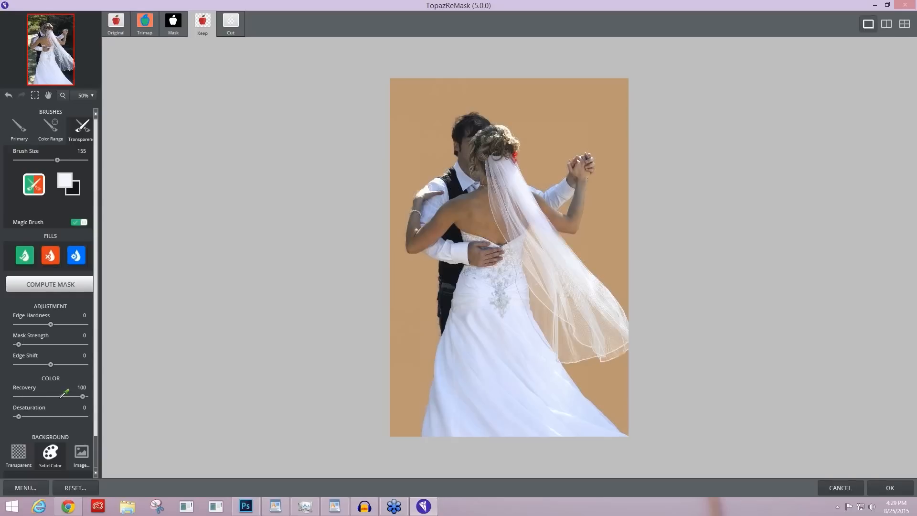
Compare the original photo with the mask side by side, up close at 100% on the veil and clasped hands
left_click(886, 25)
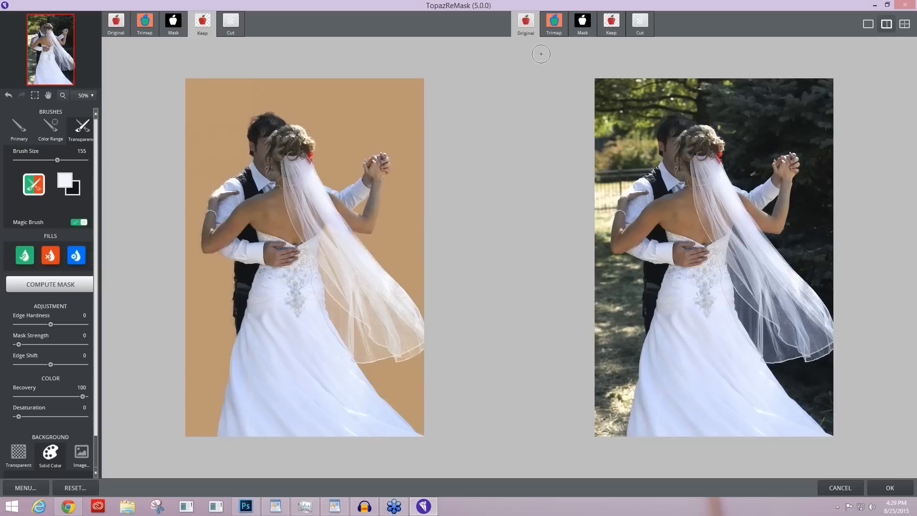
left_click(582, 24)
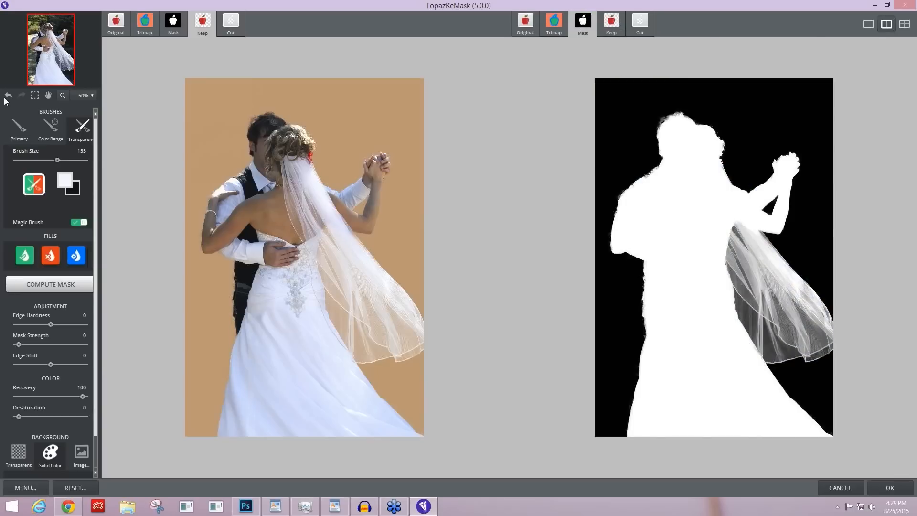
left_click(117, 24)
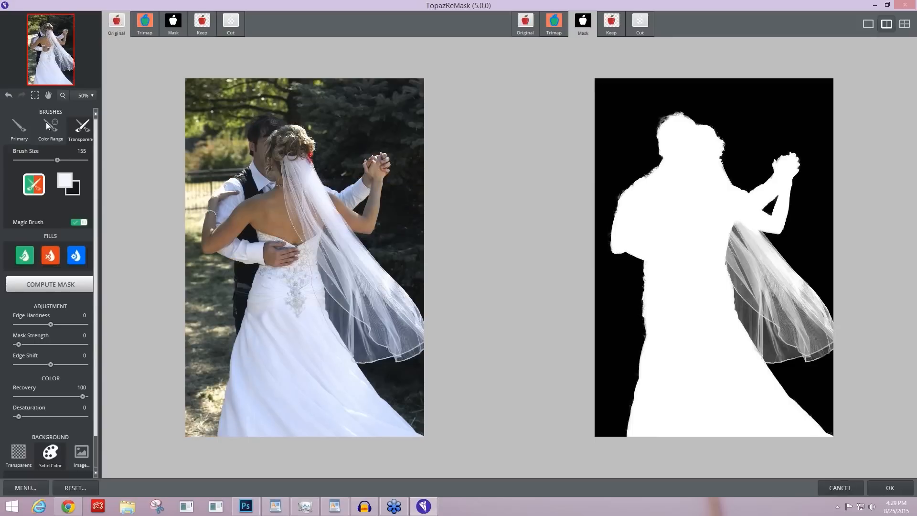
left_click(94, 121)
key("ctrl+plus")
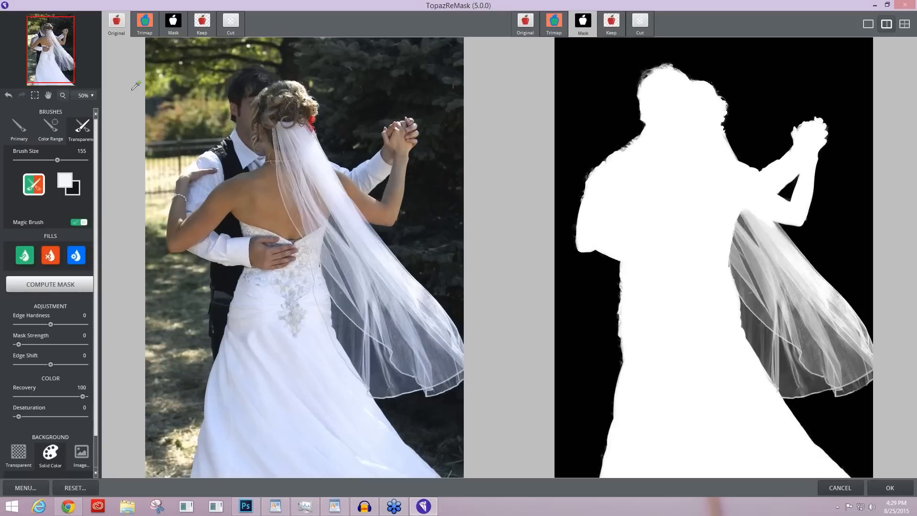
key("ctrl+plus")
left_click_drag(60, 52, 72, 47)
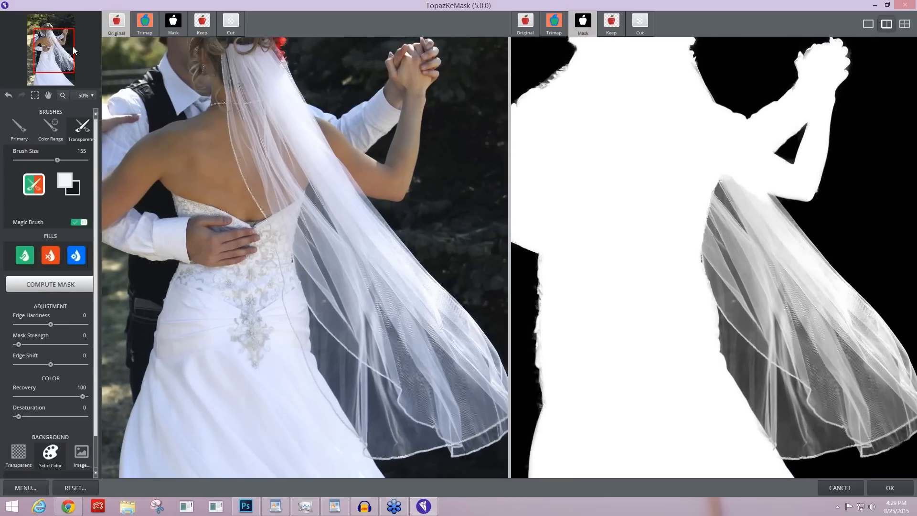
key("ctrl+plus")
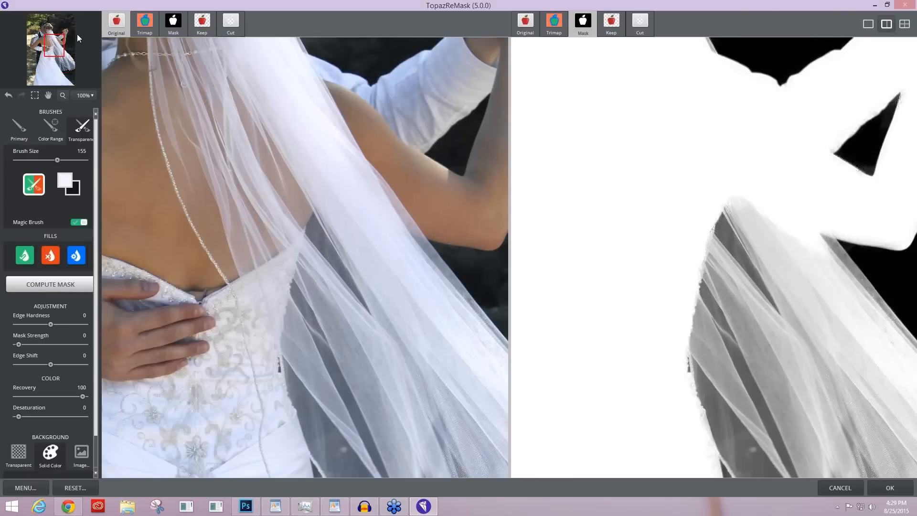
left_click(78, 37)
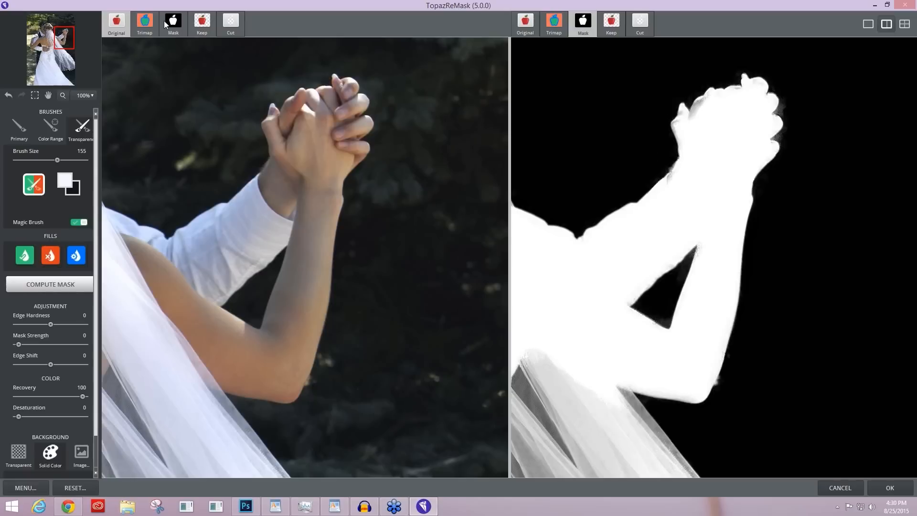
Fill in the mask along the thumb side of the clasped hands with the primary Keep brush, reduced to size 40
left_click(200, 19)
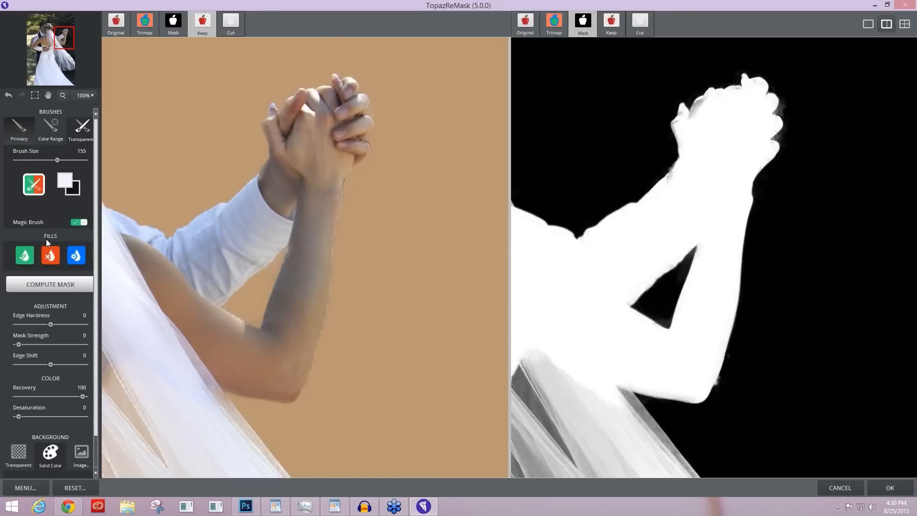
left_click(119, 21)
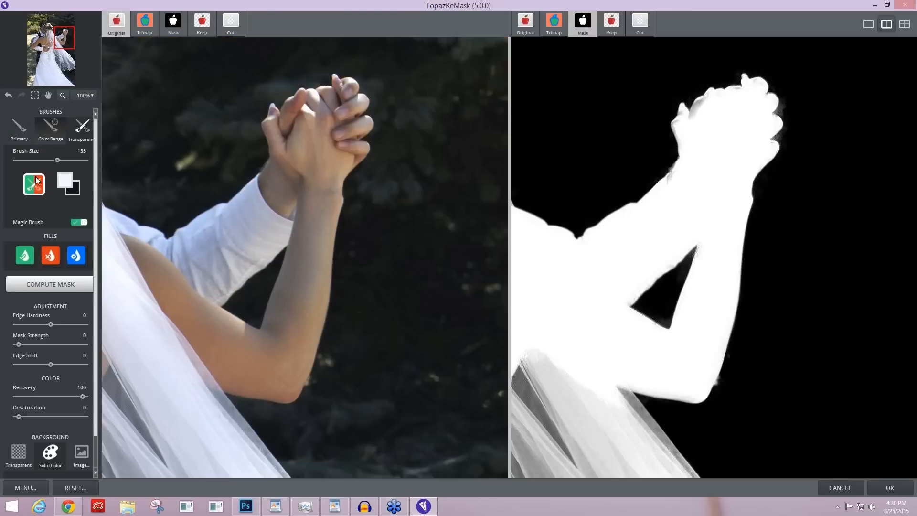
left_click(20, 138)
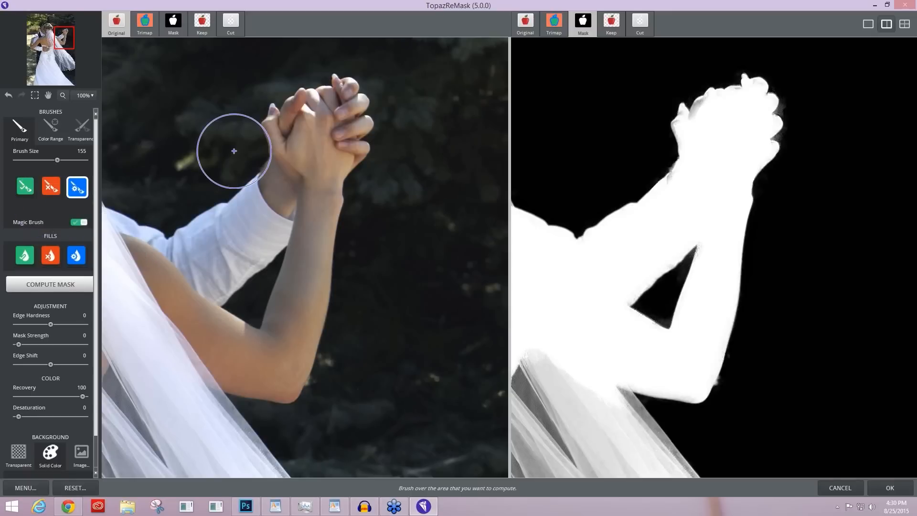
key("k")
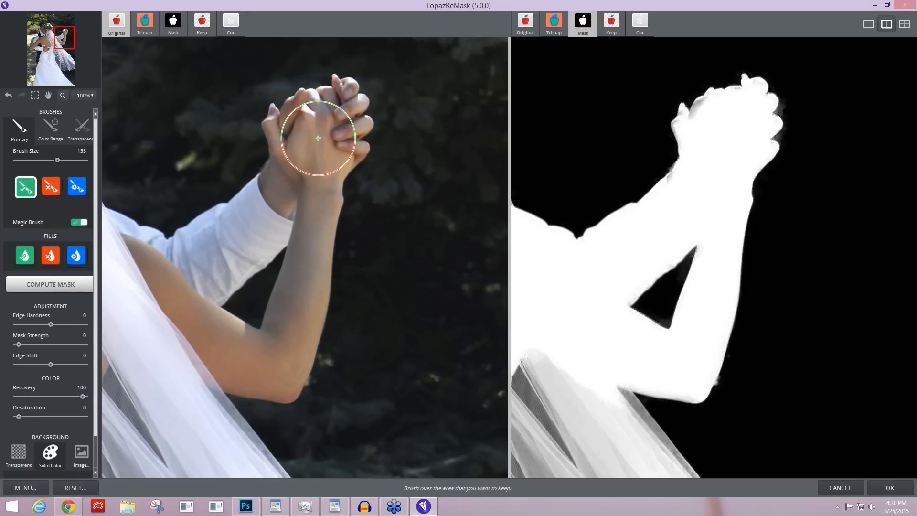
key("bracketleft")
key("bracketleft")
key("bracketleft")
key("bracketleft")
key("bracketleft")
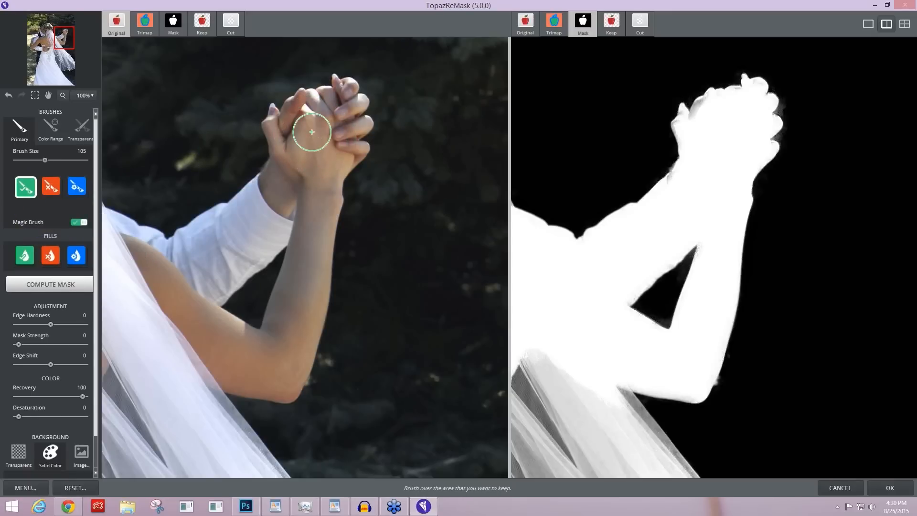
key("bracketleft")
key("bracketleft")
key("bracketleft")
key("bracketleft")
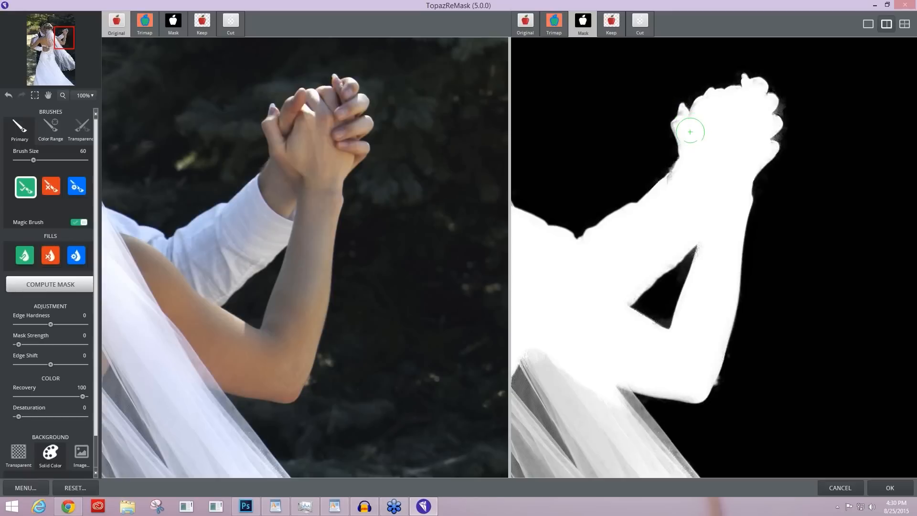
key("bracketleft")
key("bracketleft")
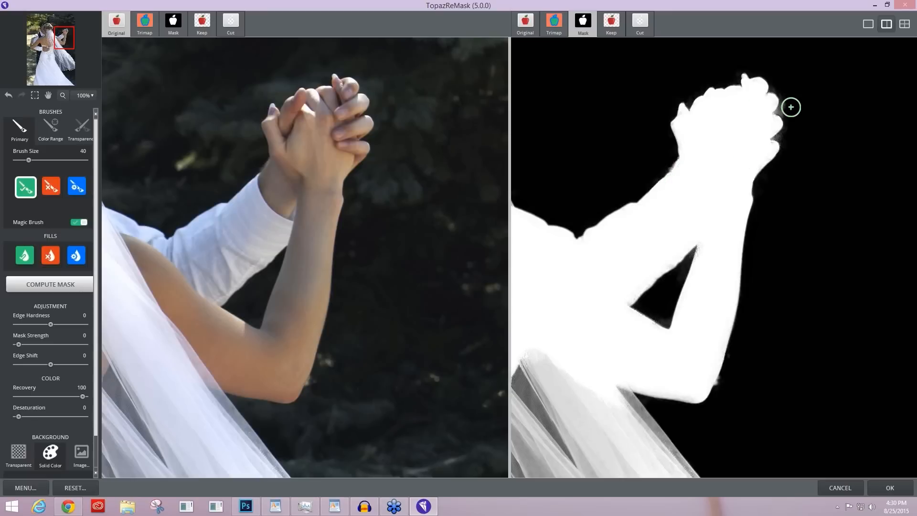
Clean up the mask edges around the fingers, wrist, inner arm gap and elbow with alternating Cut and Keep strokes at size 40
key("c")
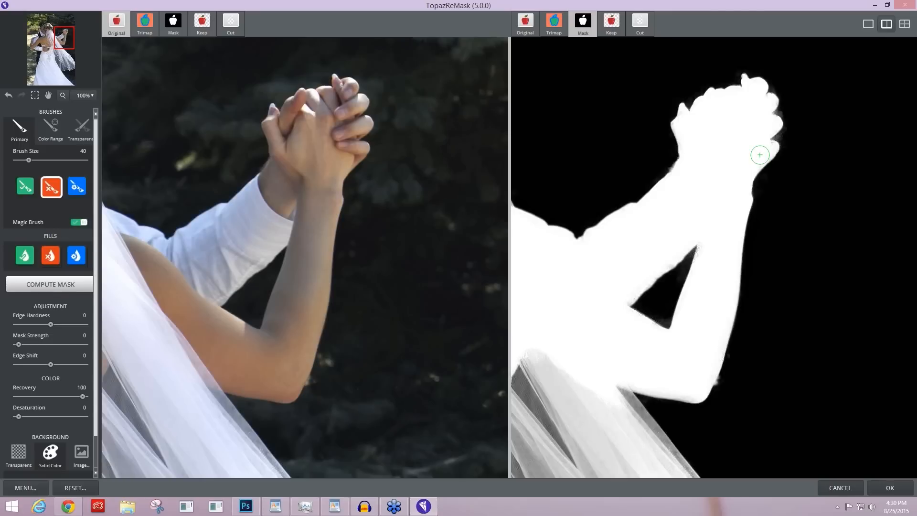
key("k")
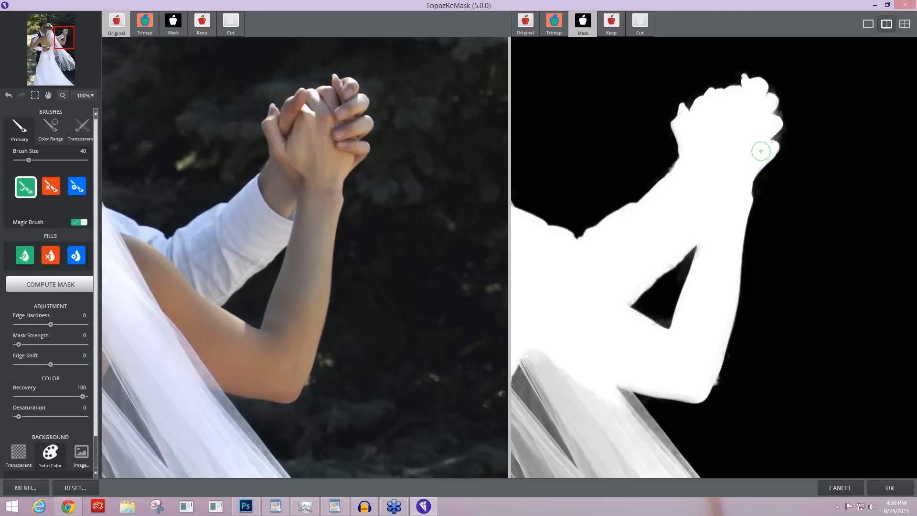
left_click(761, 151)
key("c")
key("k")
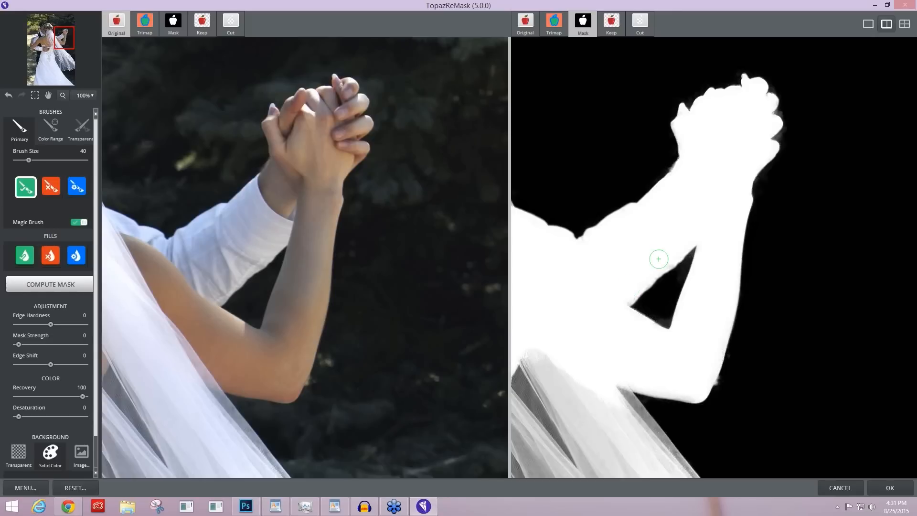
key("c")
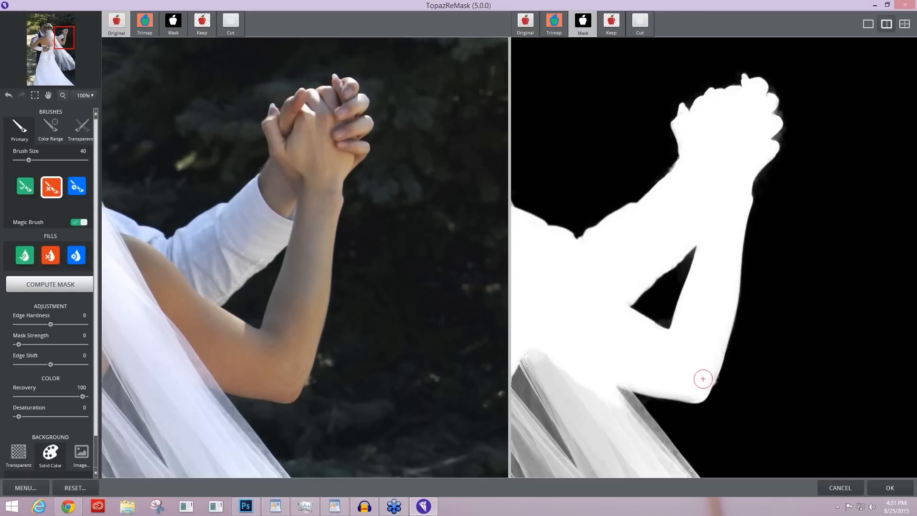
key("k")
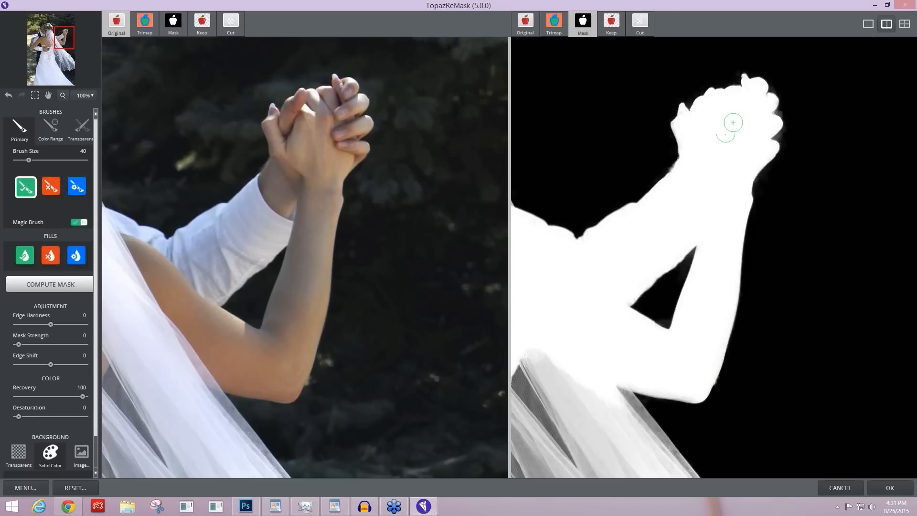
Reduce the brush size to 15 and split the preview into four views with the trimap as the switchable one
key("bracketleft")
key("bracketleft")
key("bracketleft")
key("bracketleft")
key("bracketleft")
left_click_drag(59, 30, 48, 22)
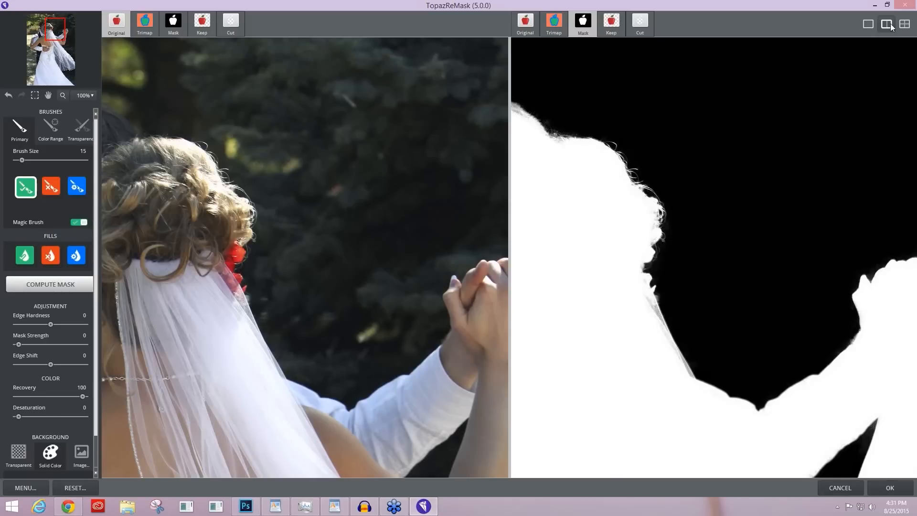
left_click(904, 24)
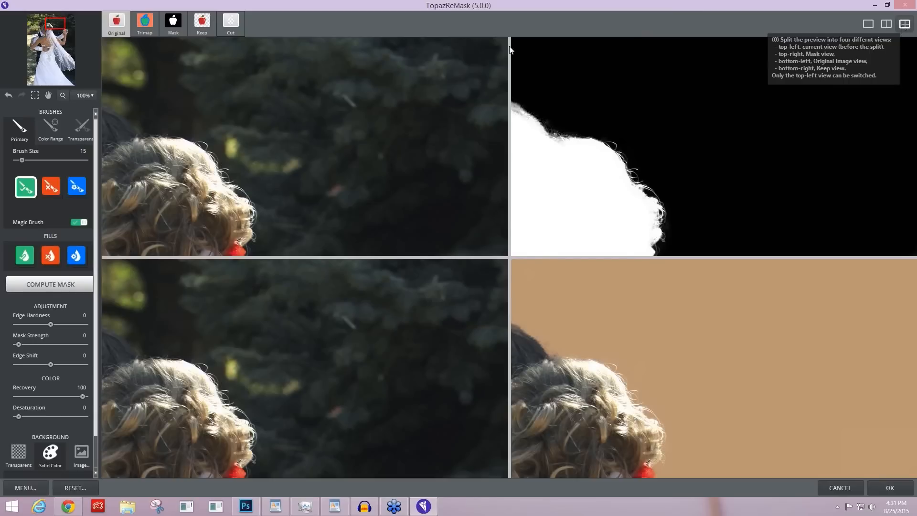
left_click(145, 22)
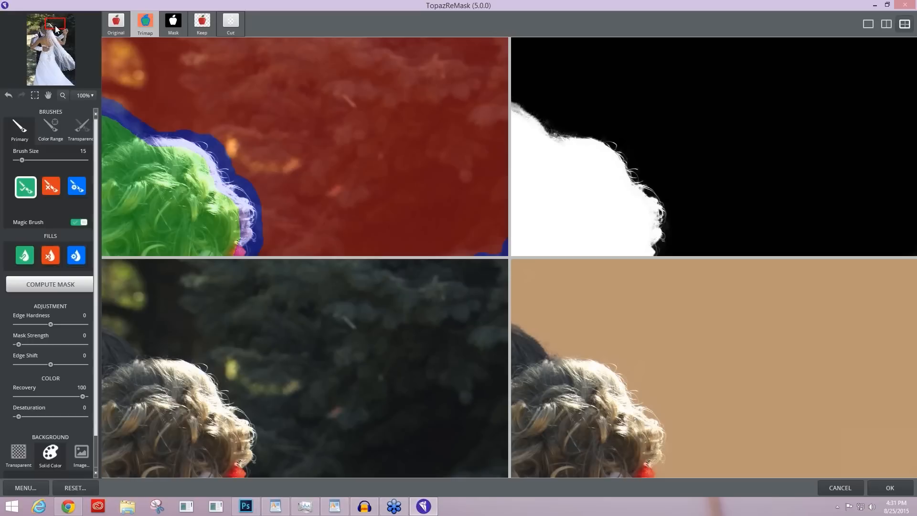
Brush Keep strokes over the red flowers in the bride's hair and along the top of the groom's hair
left_click_drag(56, 29, 48, 30)
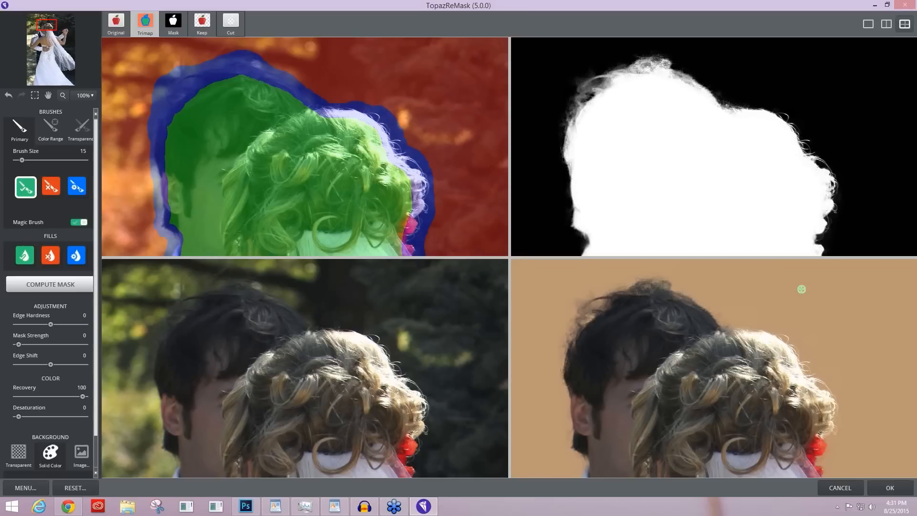
left_click(409, 399)
left_click(415, 415)
left_click(236, 293)
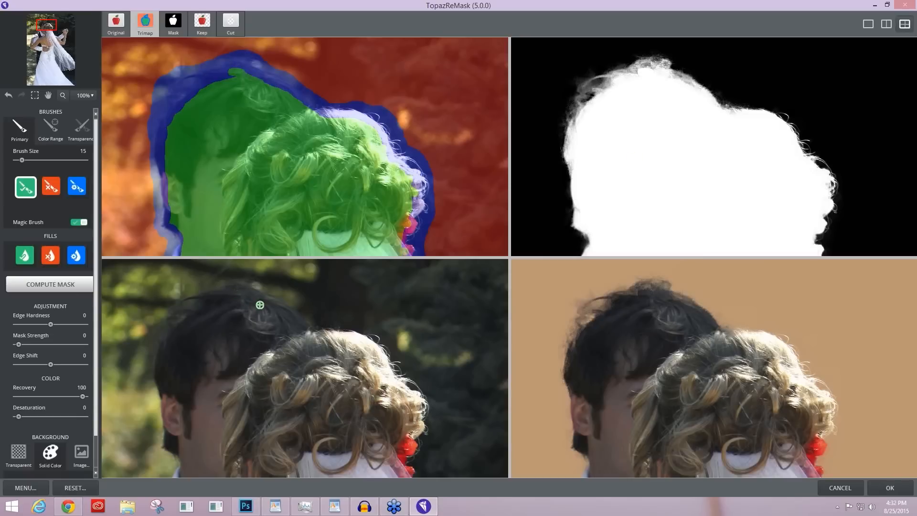
left_click_drag(268, 303, 280, 310)
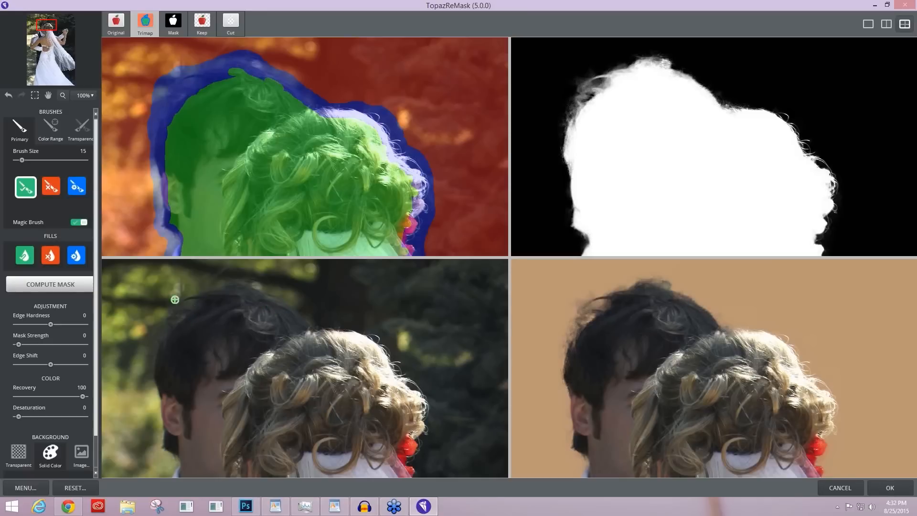
Brush Cut strokes over the background remnants around the groom's hair, above his crown and beside his neck
key("w")
left_click_drag(170, 293, 163, 299)
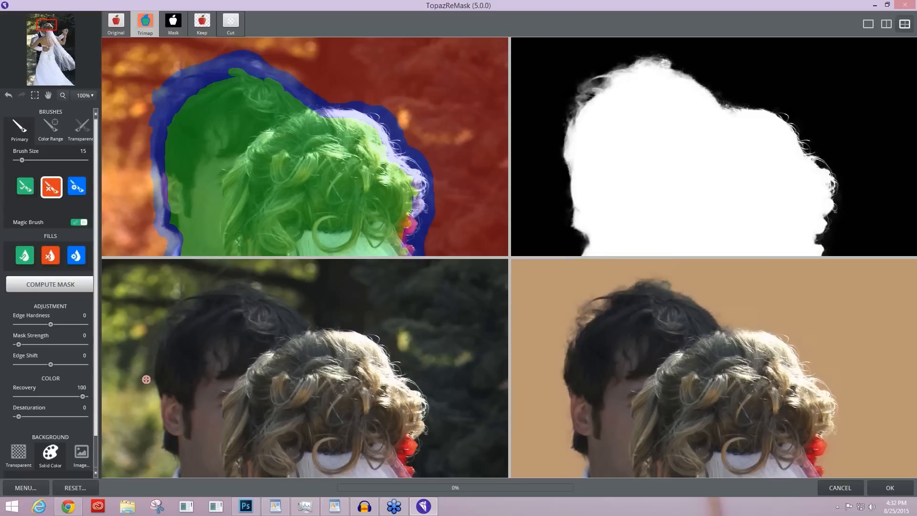
left_click(156, 436)
left_click(268, 287)
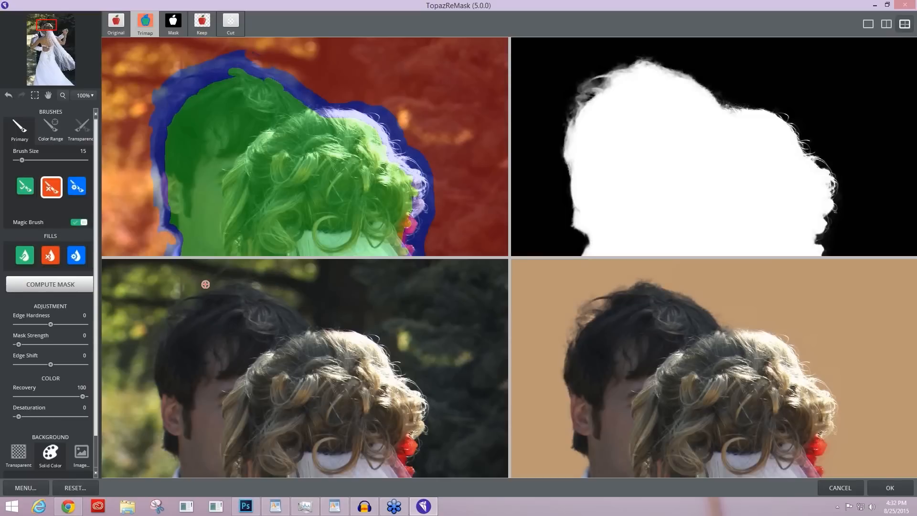
left_click(206, 284)
Refine the groom's shoulder edge by keeping the black vest strap and cutting the background just outside it
left_click_drag(35, 28, 37, 37)
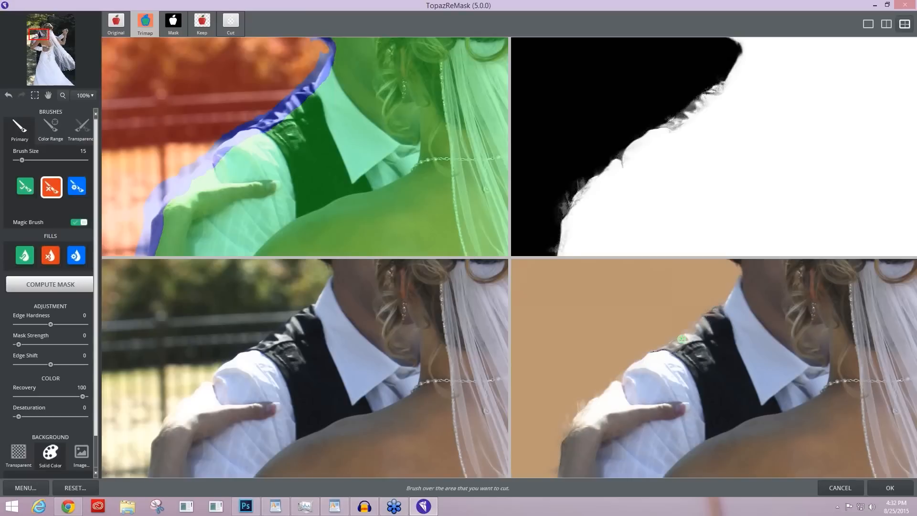
key("k")
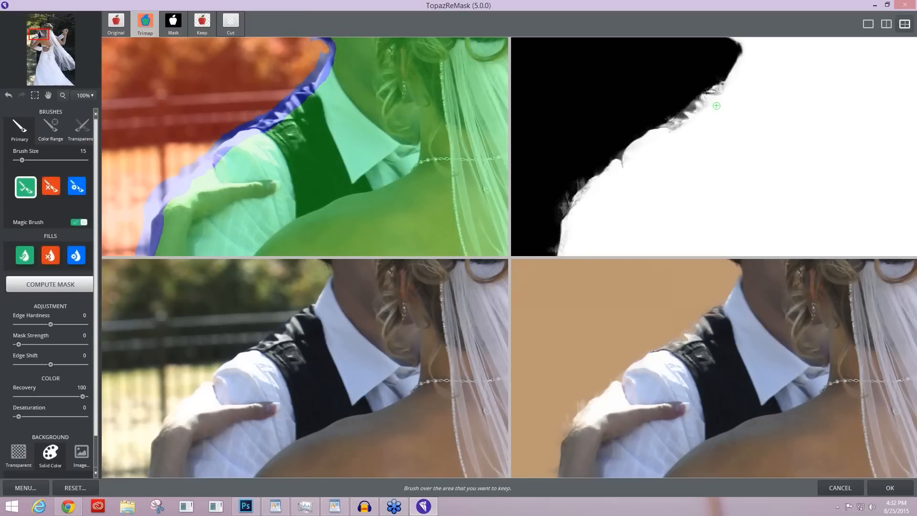
left_click(285, 331)
key("w")
left_click(250, 339)
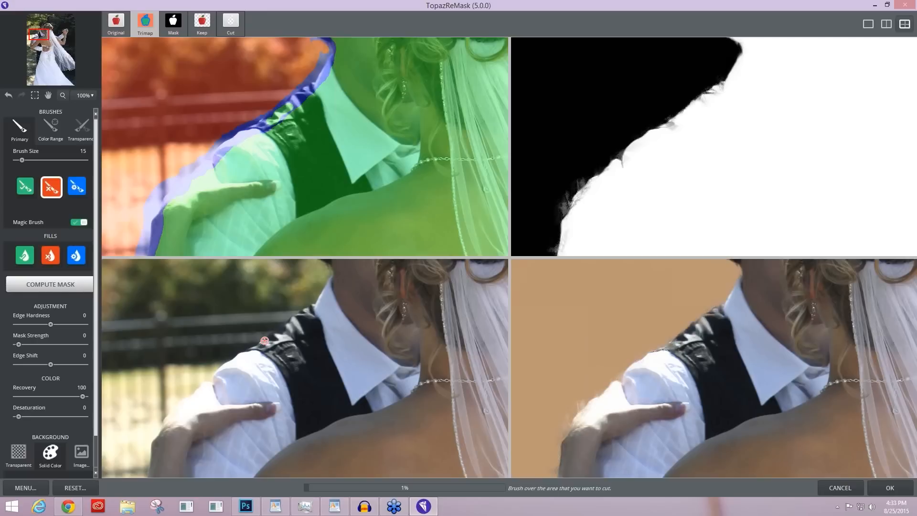
key("q")
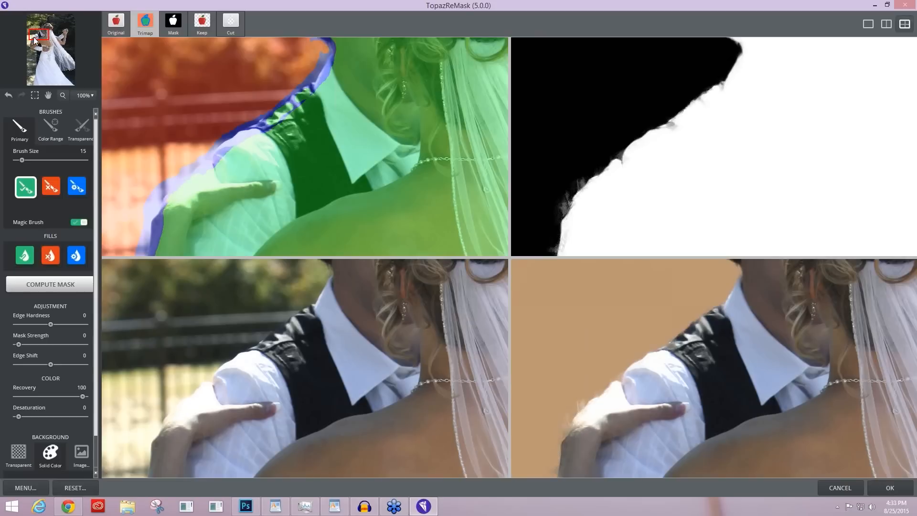
Refine the edge of the bride's hand on the groom's shoulder, cutting the background beside the wrist and keeping the knuckles
left_click_drag(34, 40, 33, 44)
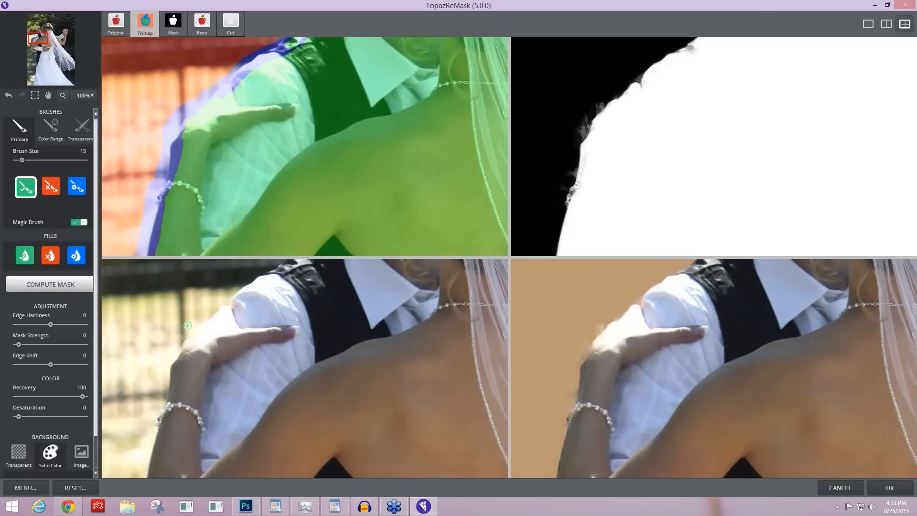
key("w")
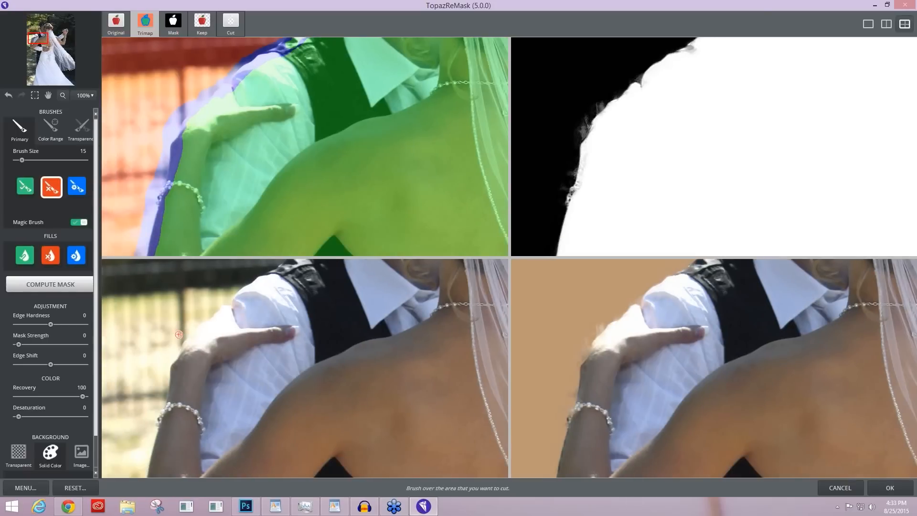
left_click_drag(170, 355, 194, 322)
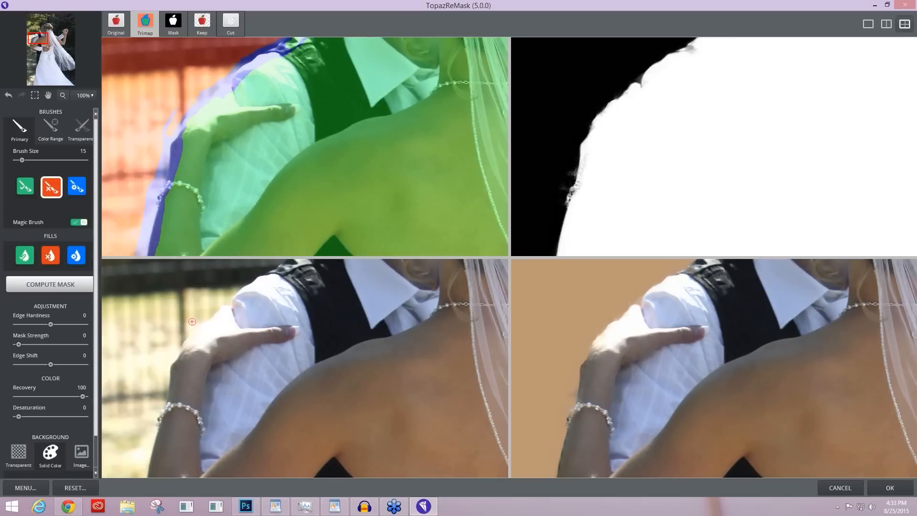
key("q")
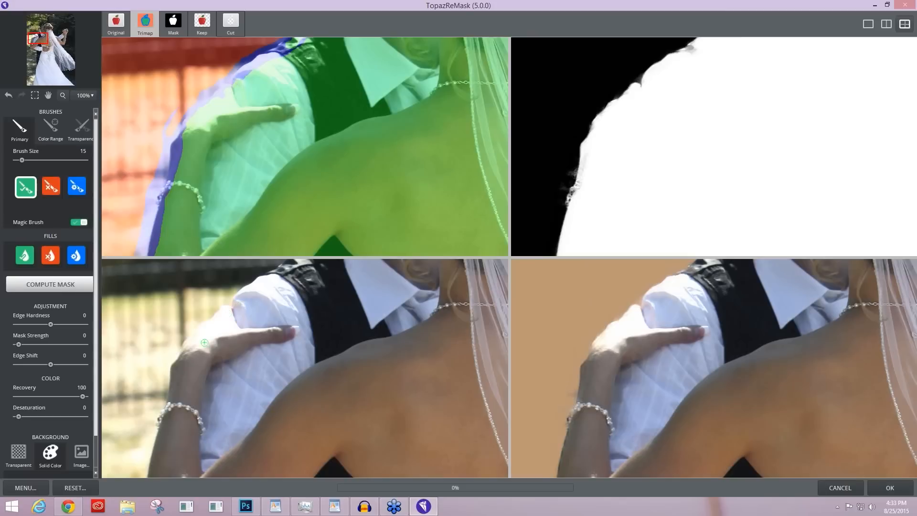
key("w")
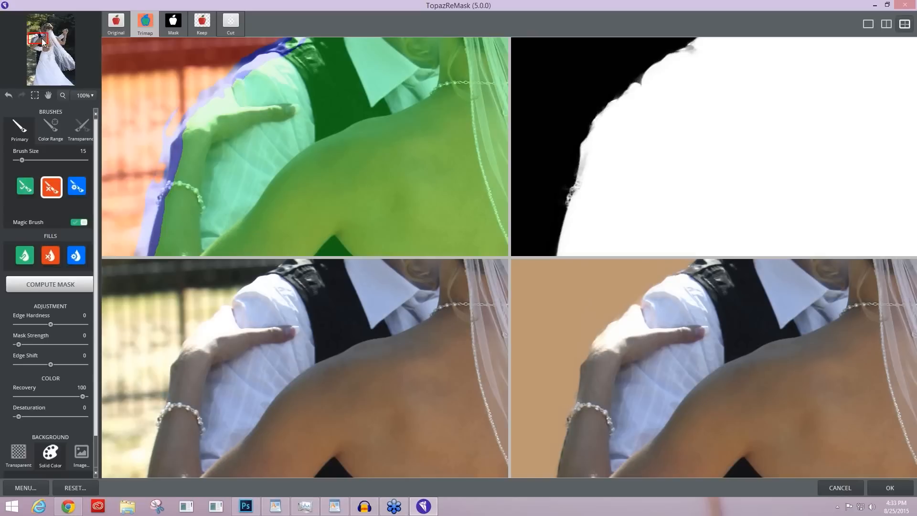
Keep the outer beads of the bride's bracelet and cut the background immediately beside them
left_click_drag(42, 41, 42, 41)
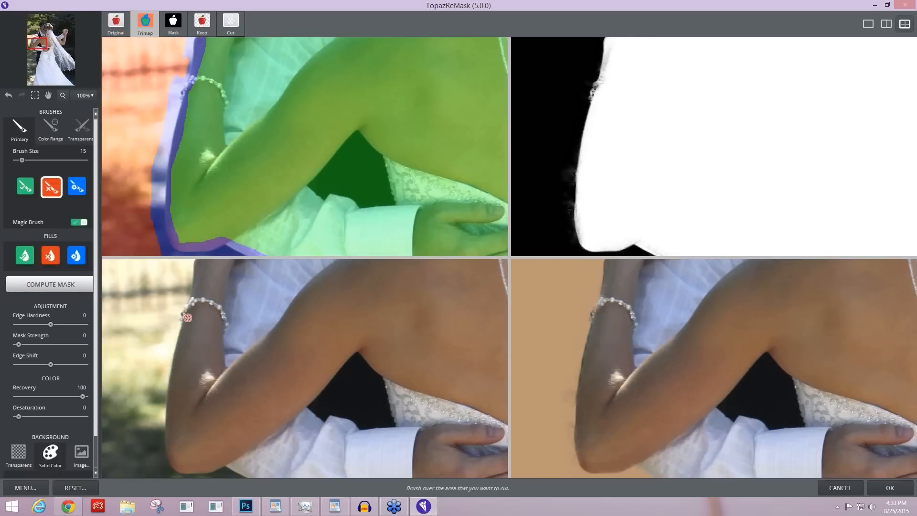
key("k")
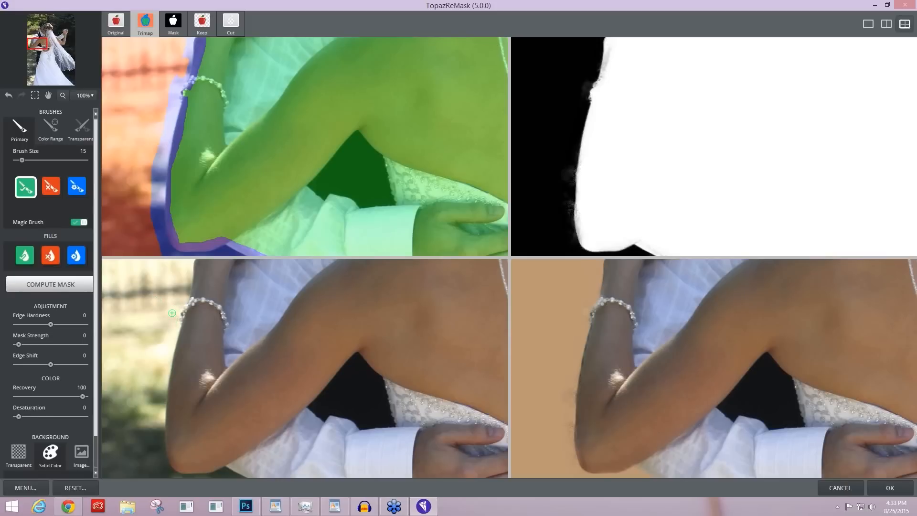
key("c")
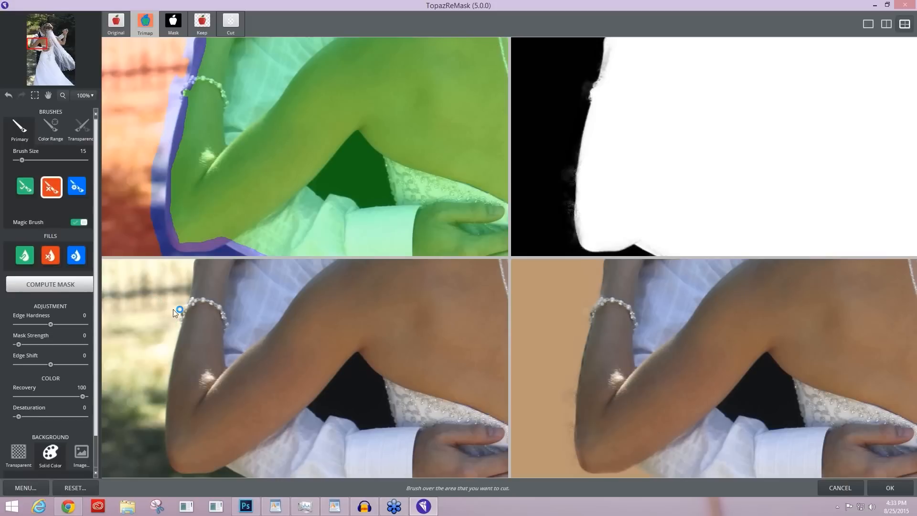
left_click(173, 310)
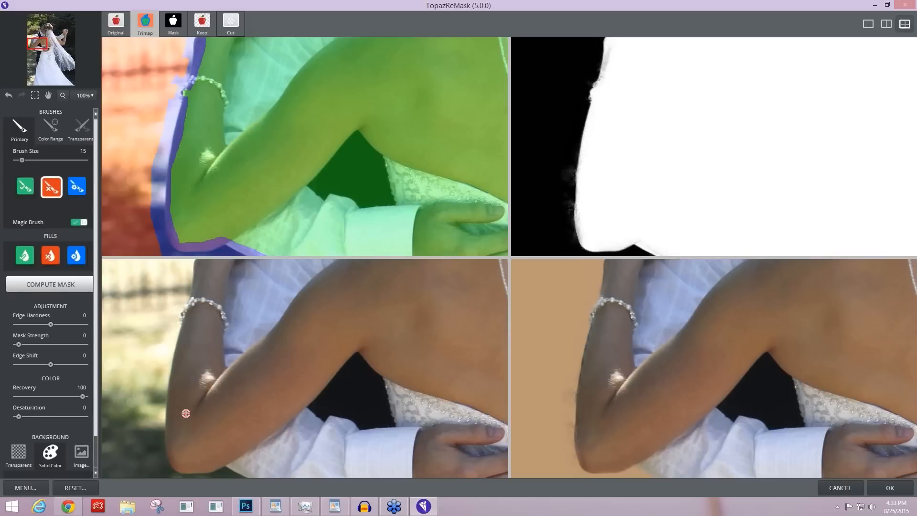
Cut the background remnants outside the bride's bent forearm and keep the inner side of its edge down to the elbow
mouse_move(160, 382)
left_mouse_down()
mouse_move(159, 406)
mouse_move(180, 429)
mouse_move(173, 440)
left_mouse_up()
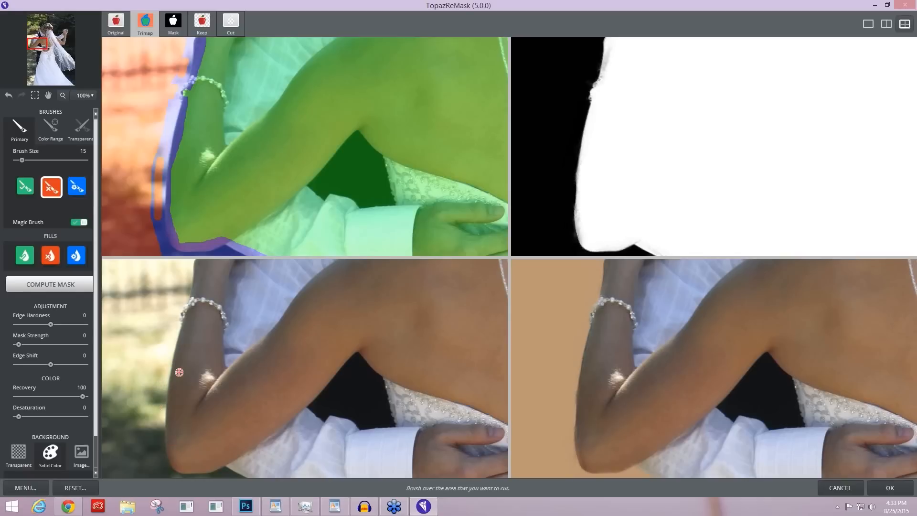
key("q")
left_click_drag(178, 365, 178, 451)
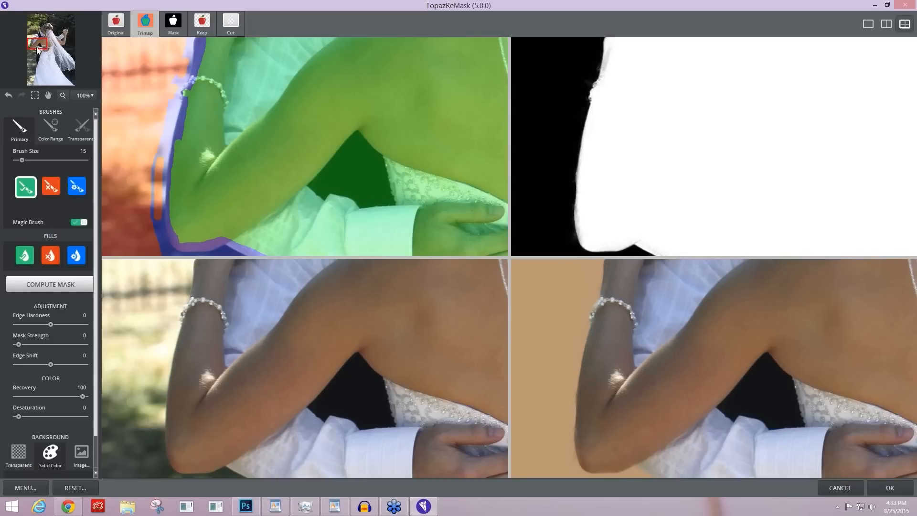
Keep the edge of the groom's black vest and trousers below his shirt sleeve
left_click_drag(38, 50, 38, 54)
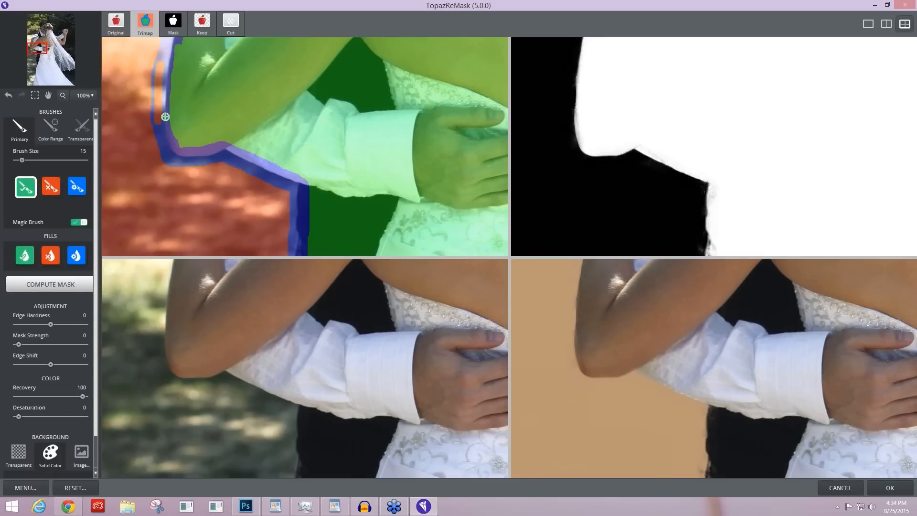
left_click_drag(35, 44, 35, 45)
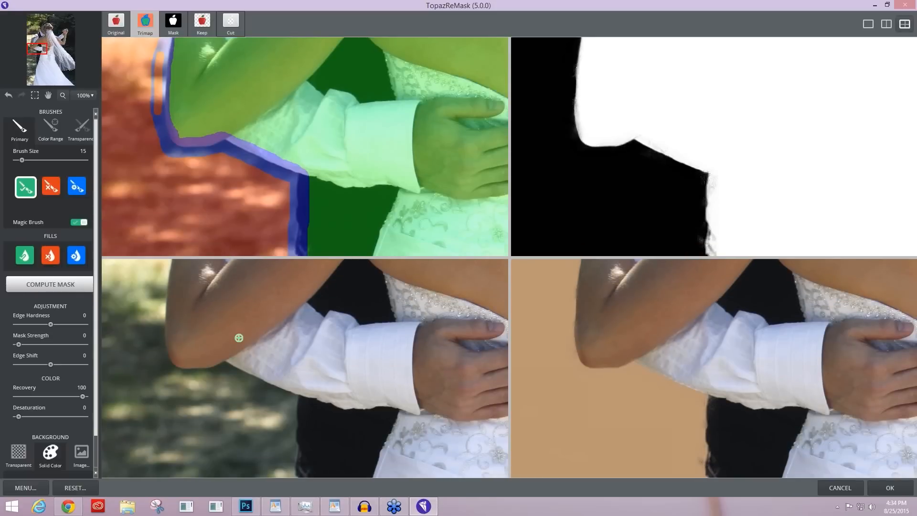
key("w")
key("q")
left_click_drag(34, 56, 33, 62)
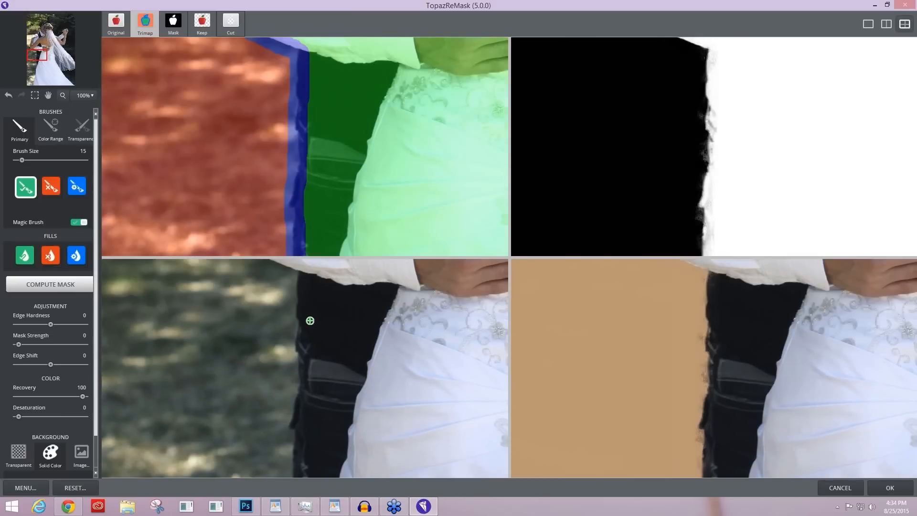
left_click_drag(307, 318, 303, 380)
left_click_drag(302, 413, 300, 458)
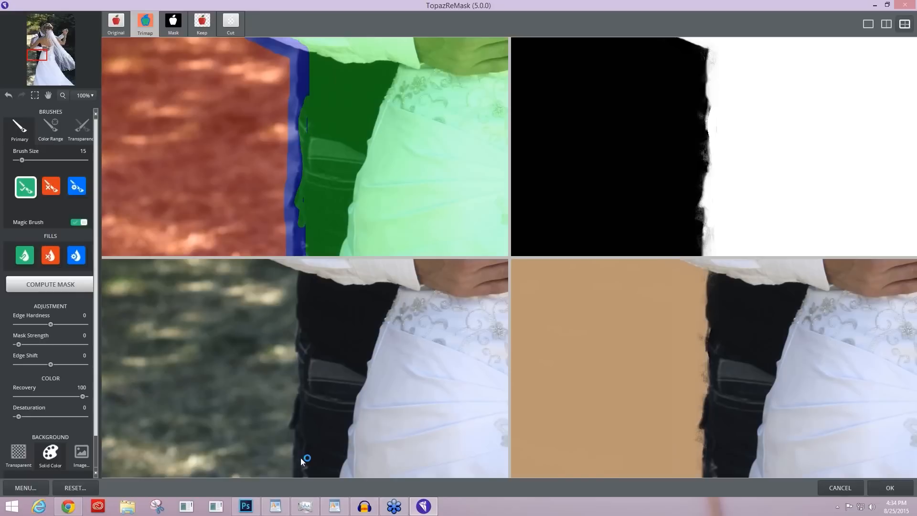
Cut the background remnants just outside the edge of the groom's black vest and trousers
key("c")
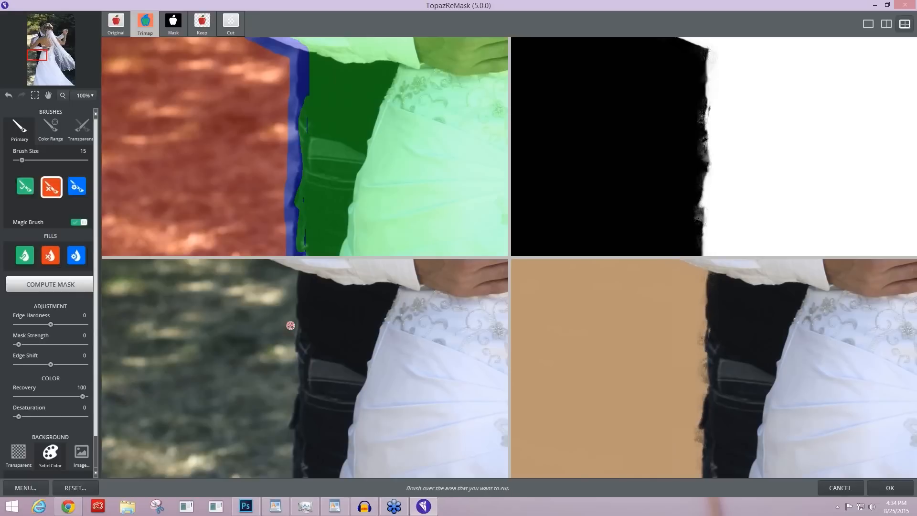
left_click_drag(288, 339, 286, 467)
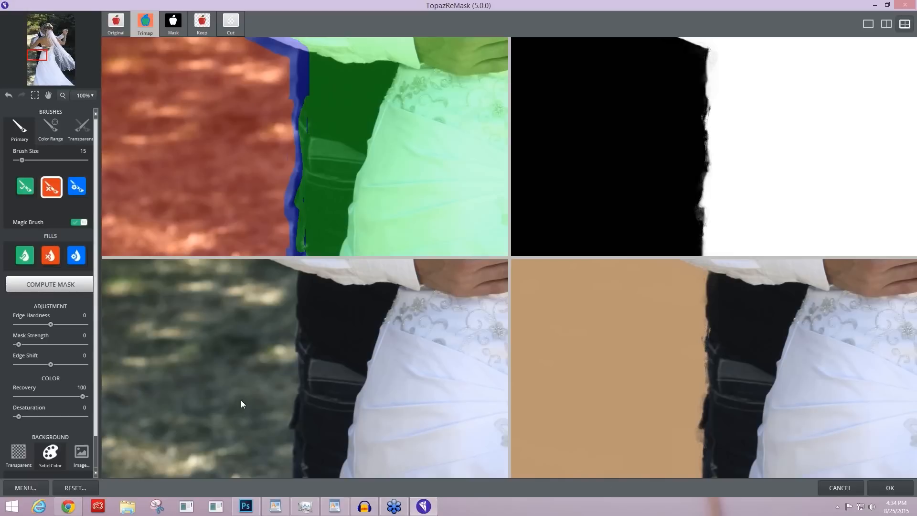
left_click(287, 435)
left_click_drag(291, 366, 293, 379)
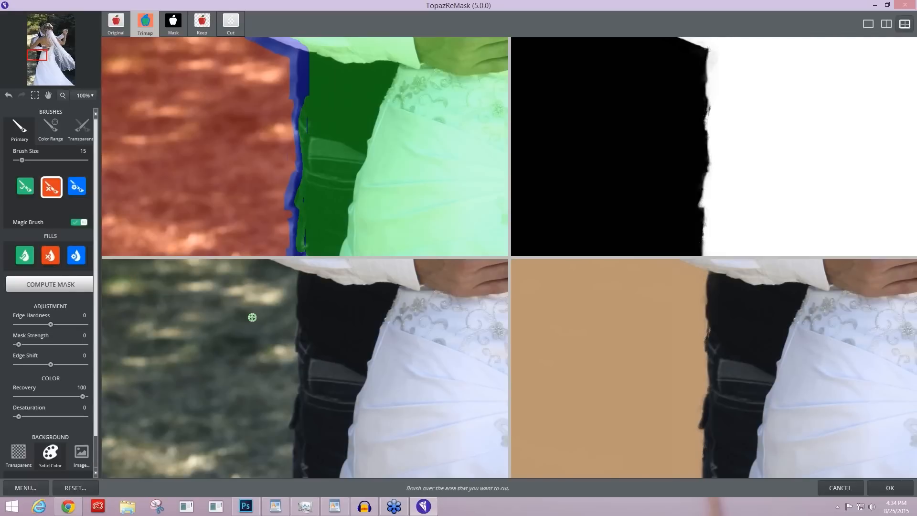
left_click(25, 187)
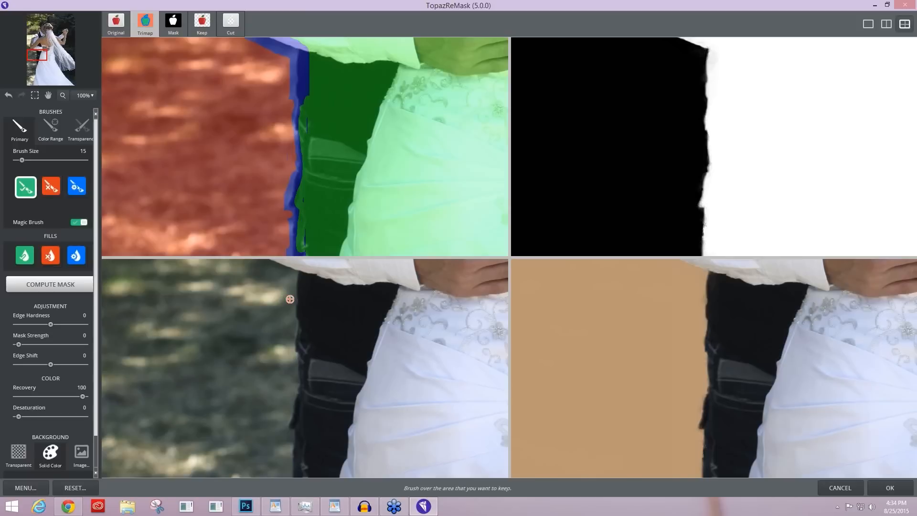
left_click(51, 186)
left_click(27, 487)
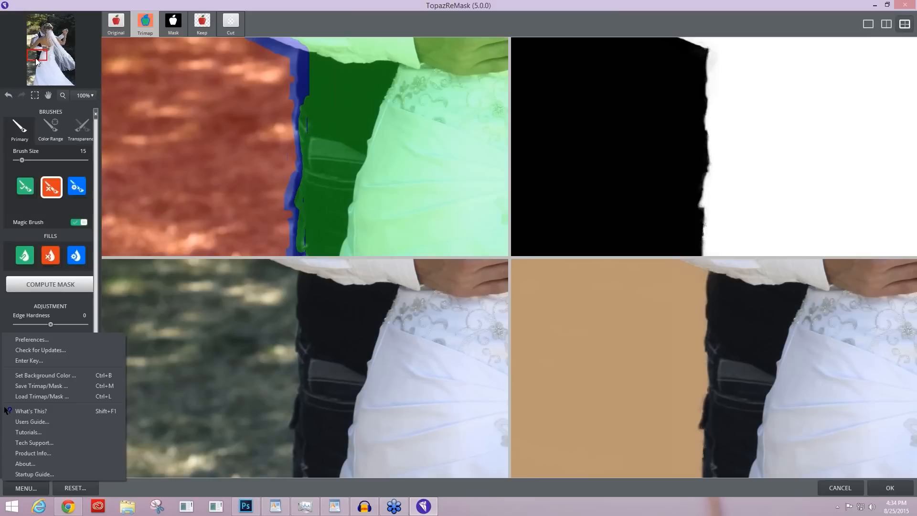
Cut the background beside the lower part of the groom's trousers, down to where the bride's skirt covers them
left_click_drag(35, 58, 36, 65)
key("q")
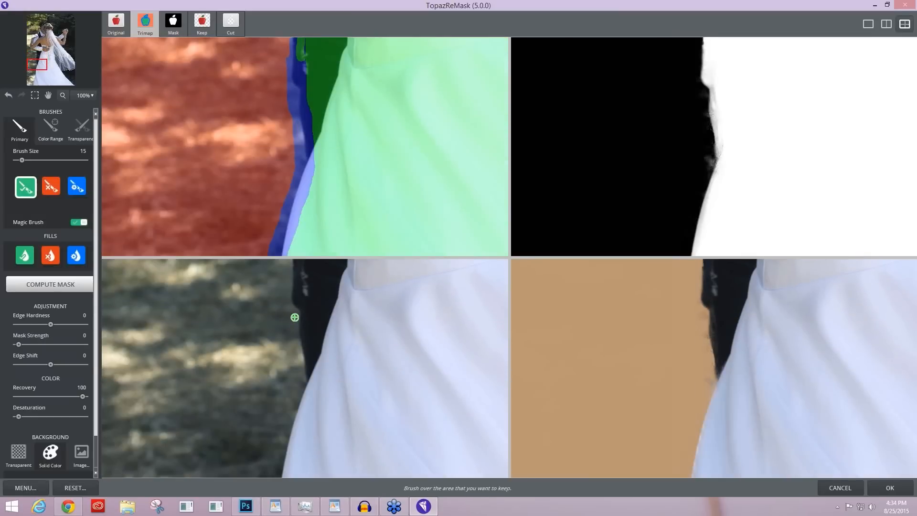
key("q")
left_click_drag(292, 316, 300, 383)
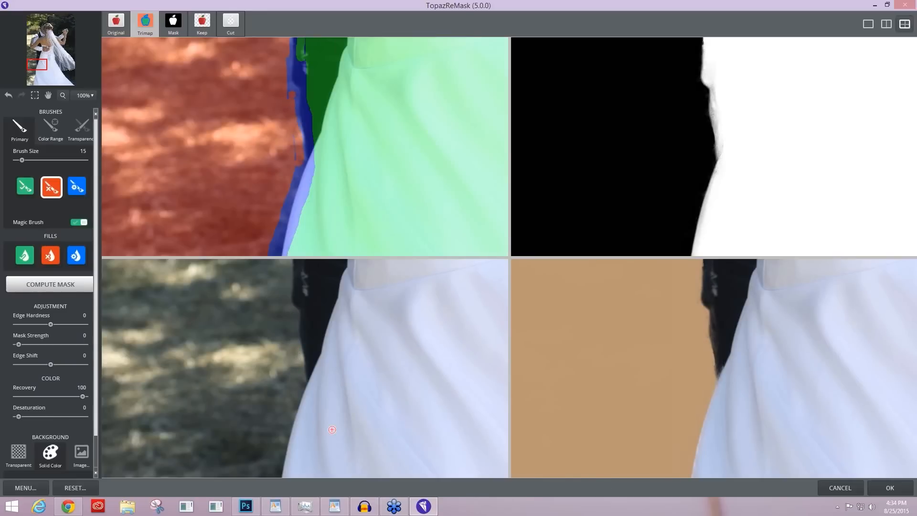
Keep the upper edge of the bride's skirt below the groom's trousers and cut the background just outside it
scroll(665, 299, "down", 3)
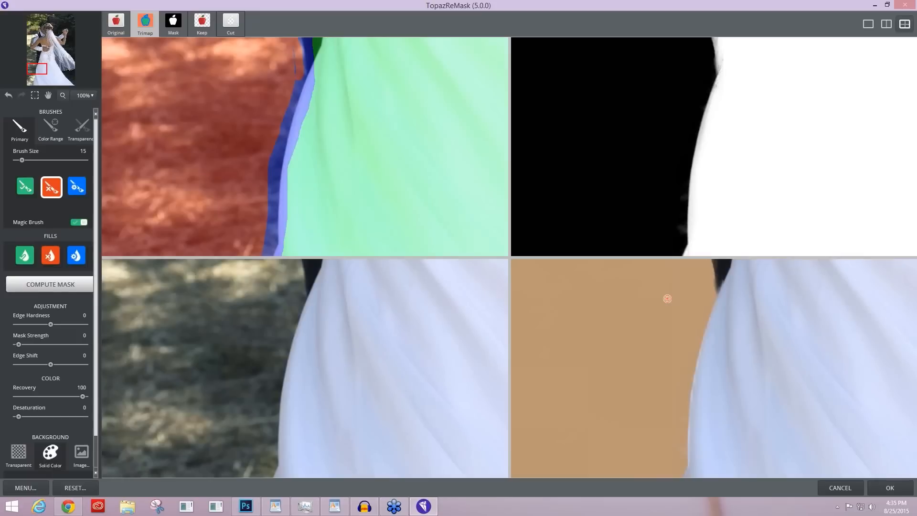
key("k")
left_click(723, 281)
left_click_drag(716, 332, 695, 451)
key("c")
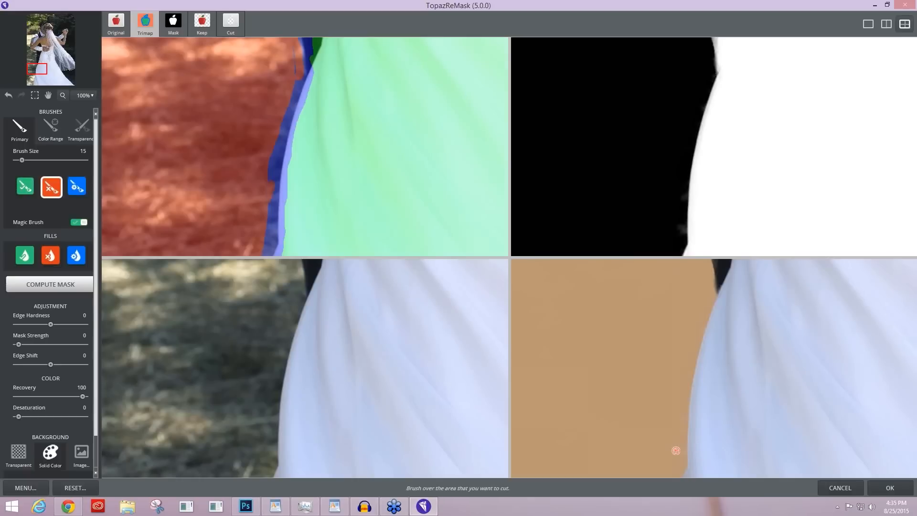
Refine the skirt's edge near the hem on the groom's side, keeping the fabric and cutting the grass beside it
left_click(32, 78)
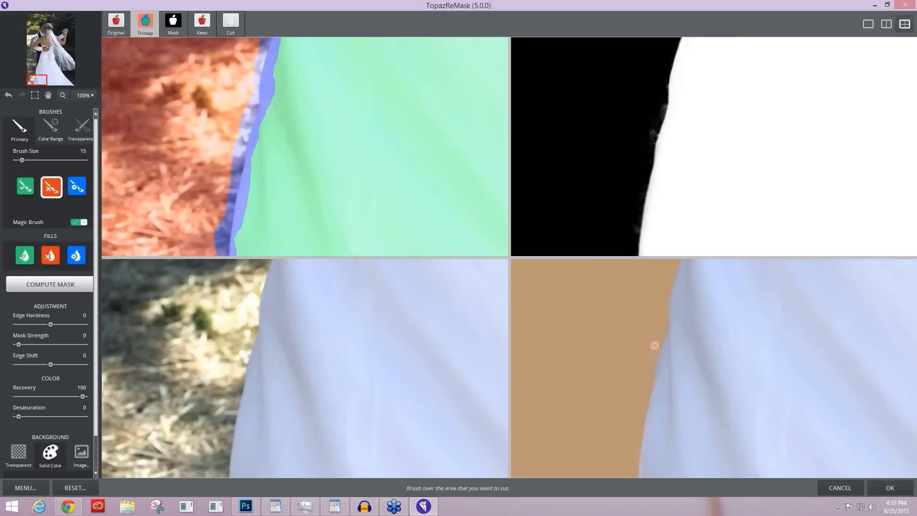
key("k")
left_click_drag(662, 395, 657, 441)
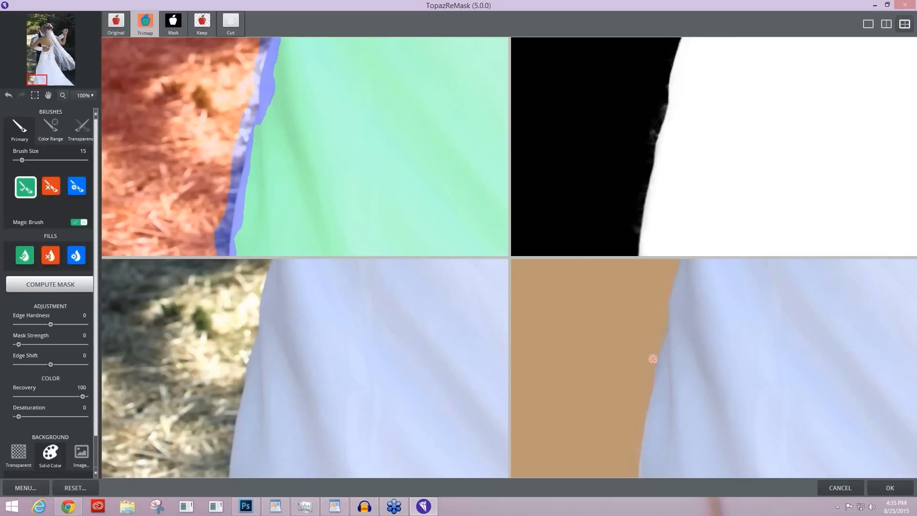
key("c")
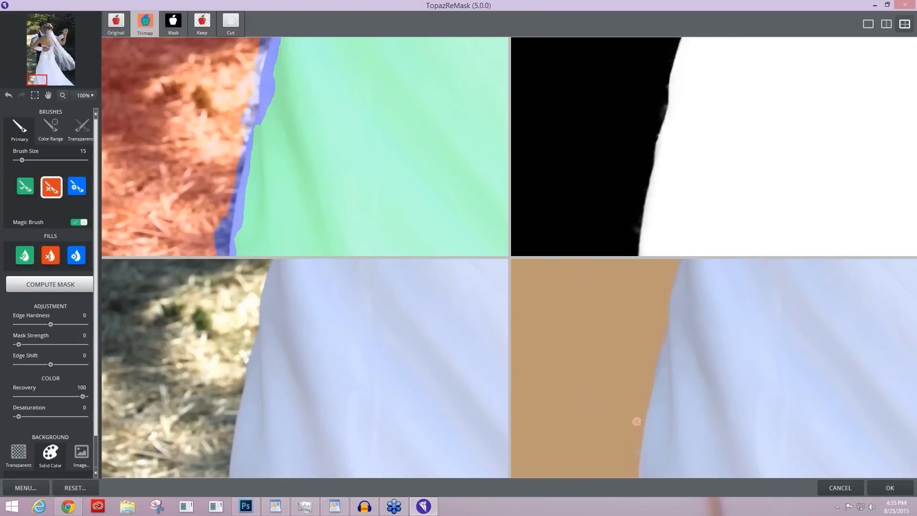
left_click_drag(632, 447, 629, 456)
Keep the sloping edge of the skirt on the veil side near the hem and cut the dark background beside it
key("space")
left_click_drag(798, 346, 548, 330)
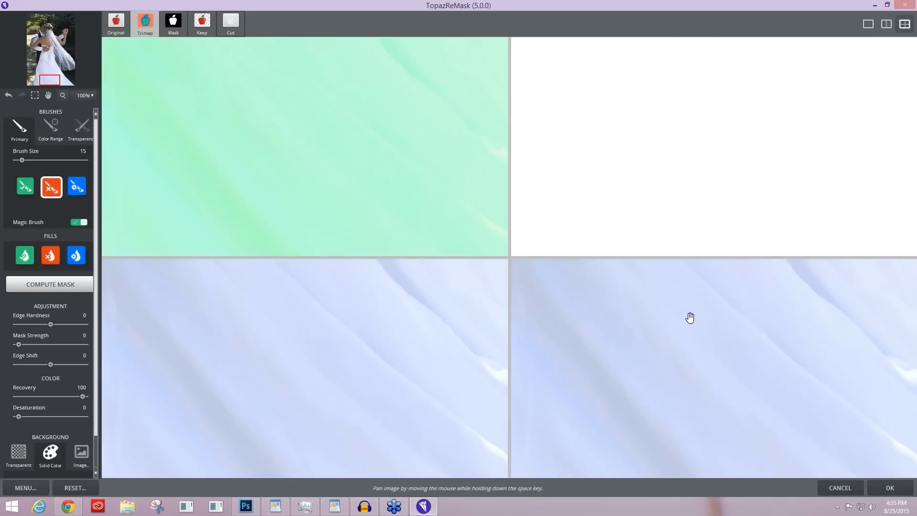
left_click_drag(767, 334, 478, 329)
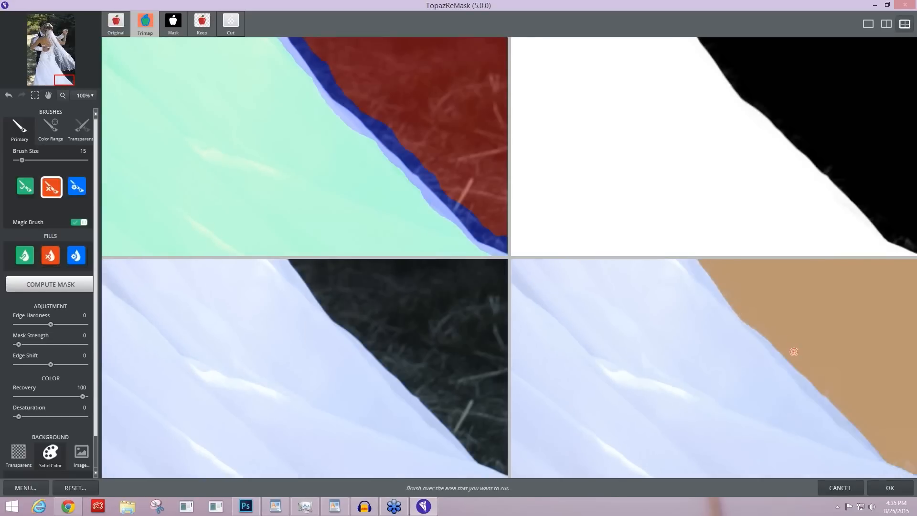
key("q")
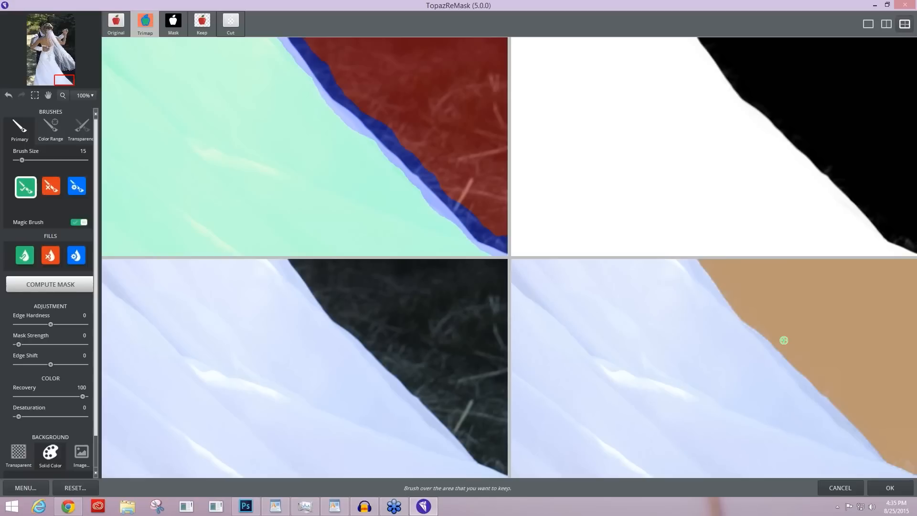
left_click_drag(779, 369, 841, 429)
key("q")
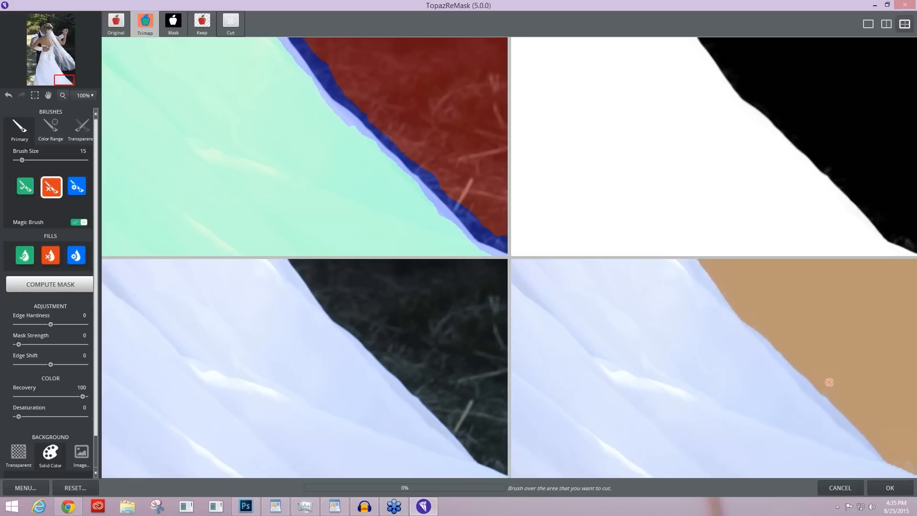
left_click(737, 296)
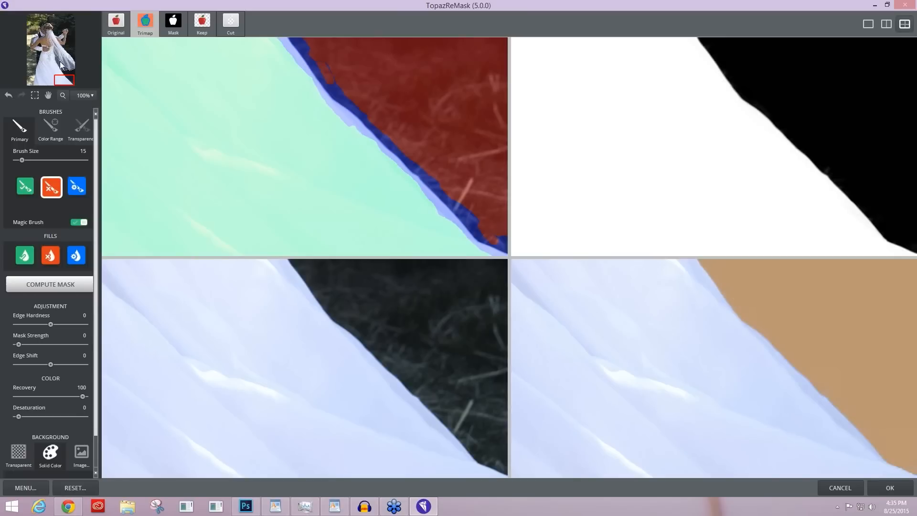
Refine the bride's raised arm by keeping the skin near the elbow and cutting the background along the outer forearm
left_click_drag(65, 75, 90, 33)
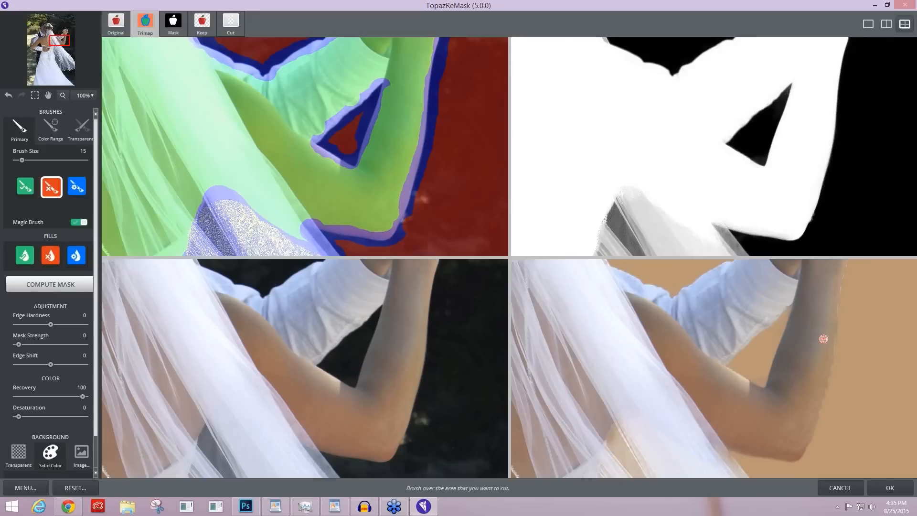
key("g")
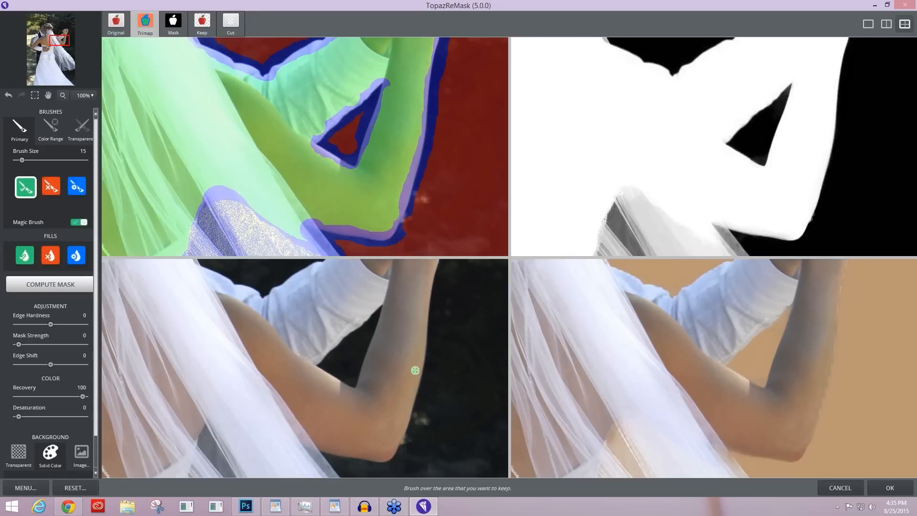
left_click(399, 420)
key("w")
left_click_drag(442, 280, 424, 400)
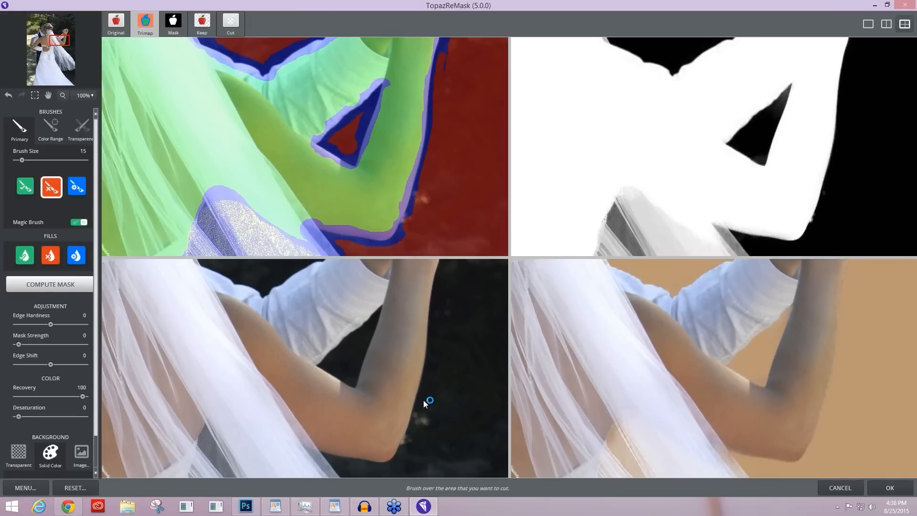
key("q")
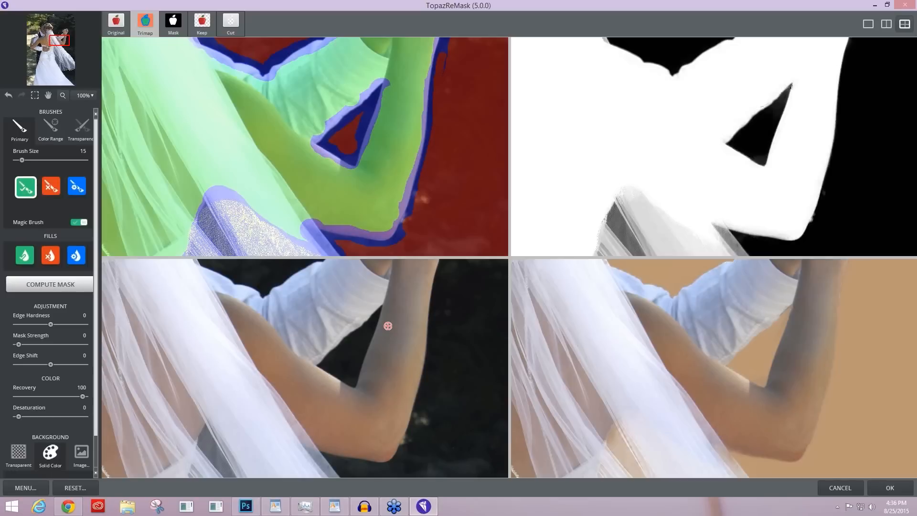
key("q")
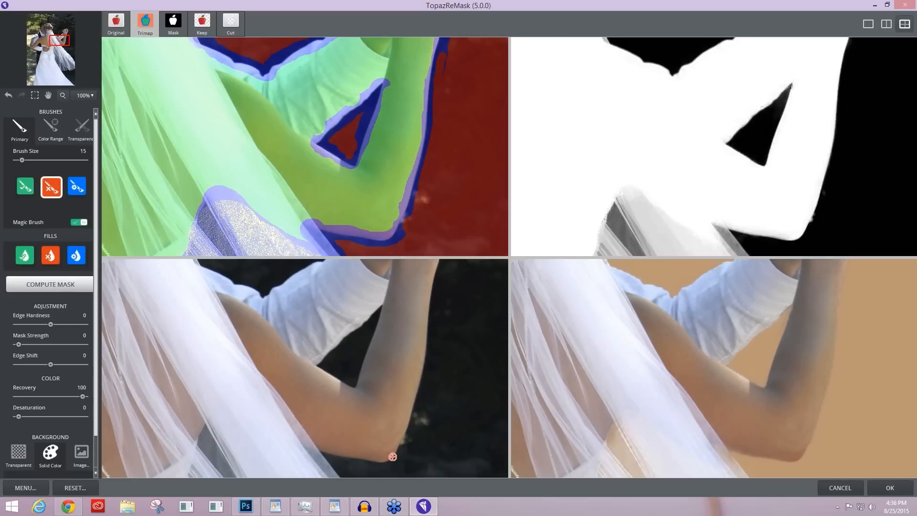
key("q")
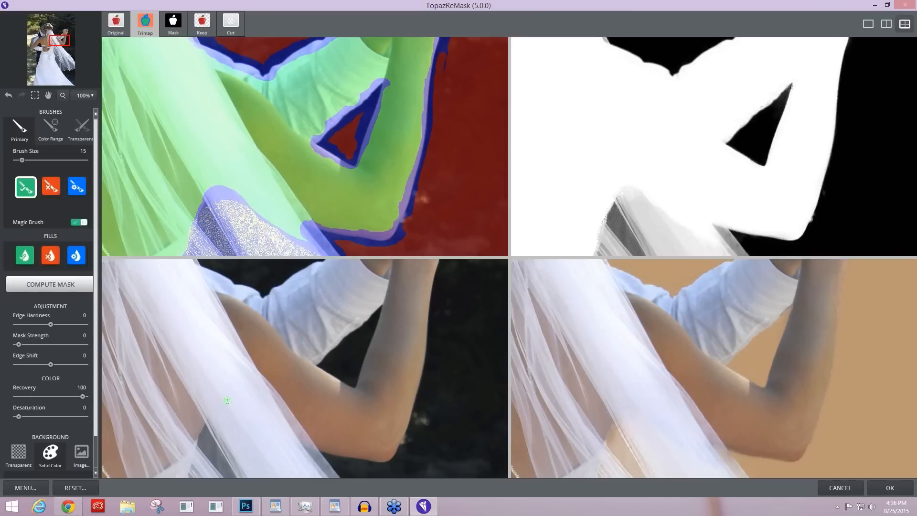
Keep the edge of the bride's bodice and hip where the dress meets the translucent veil
left_click(186, 437)
left_click_drag(56, 42, 49, 48)
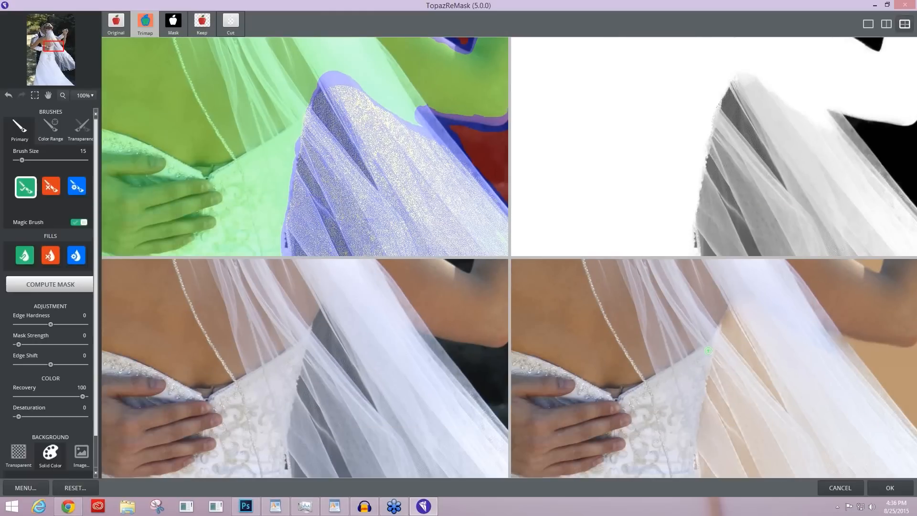
left_click_drag(707, 353, 693, 421)
left_click(48, 50)
left_click_drag(48, 49, 48, 50)
left_click_drag(738, 149, 752, 229)
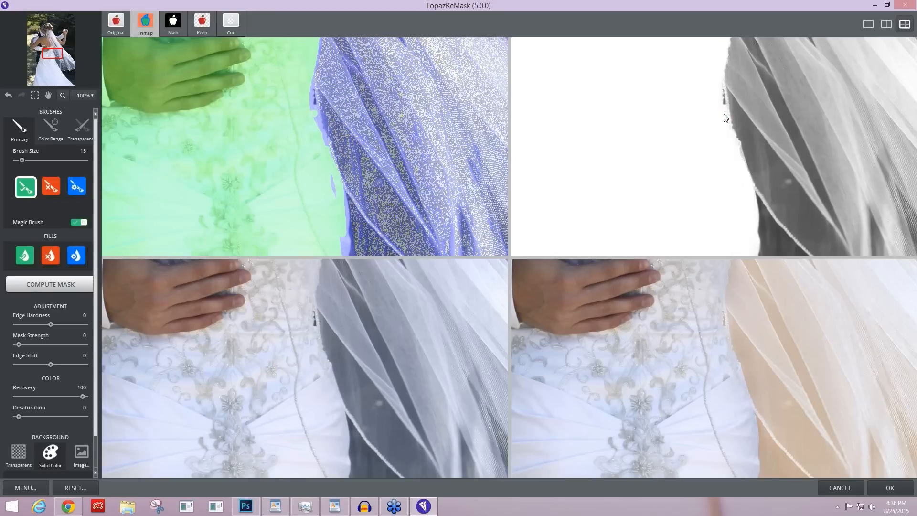
left_click_drag(54, 56, 55, 64)
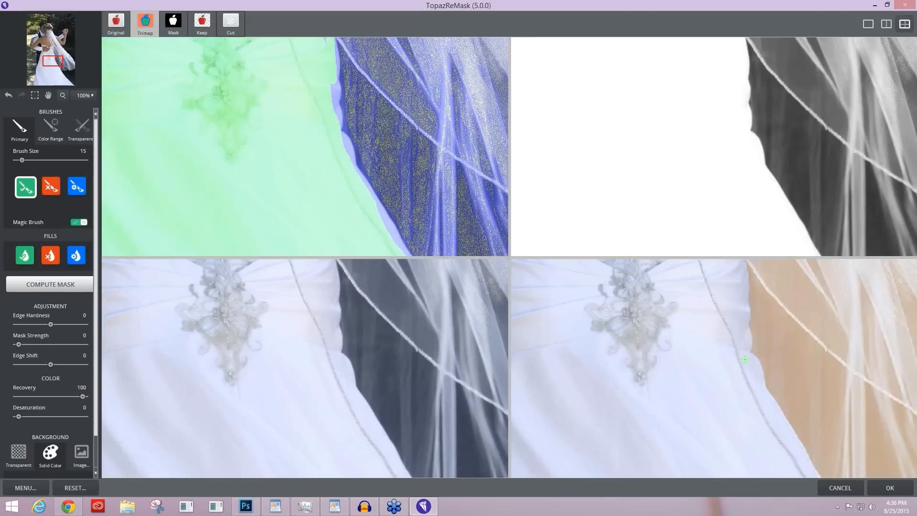
left_click(741, 344)
Check the mask around the bride's hair, raised arm and veil, and view the couple at 50% zoom
left_click(61, 30)
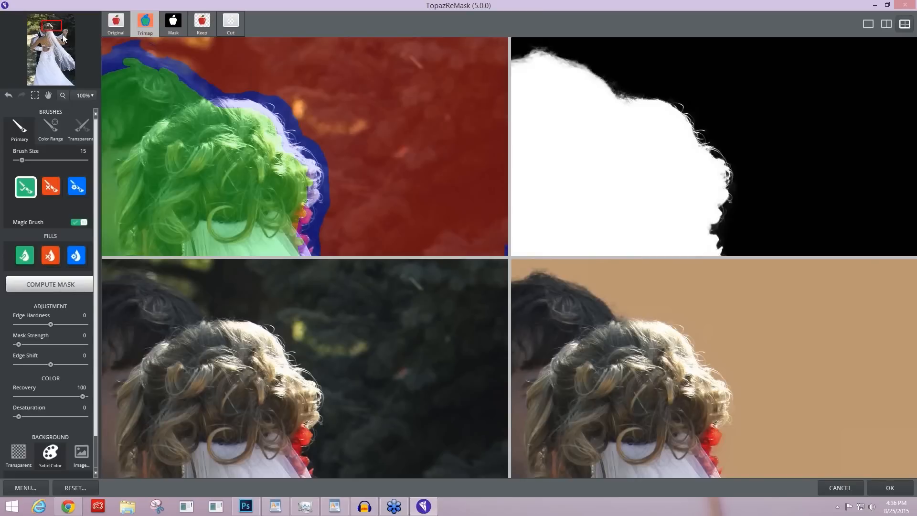
left_click(66, 44)
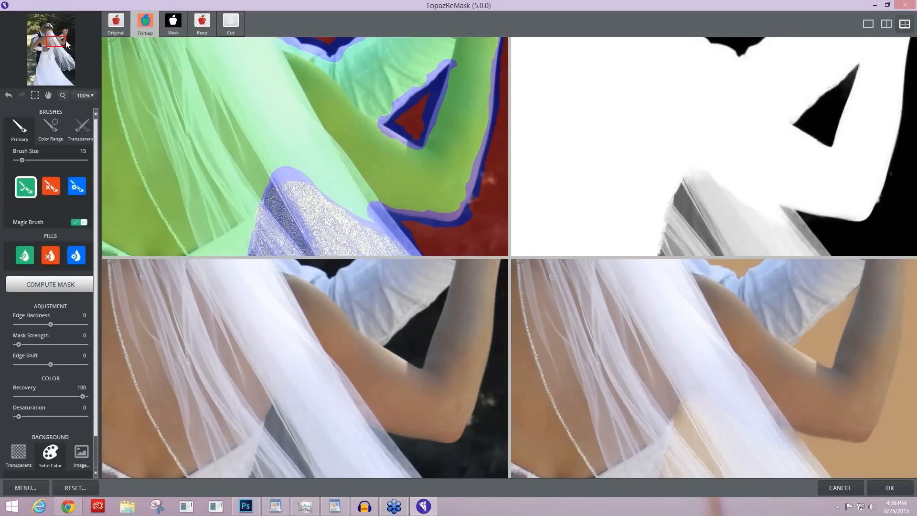
left_click_drag(66, 41, 74, 52)
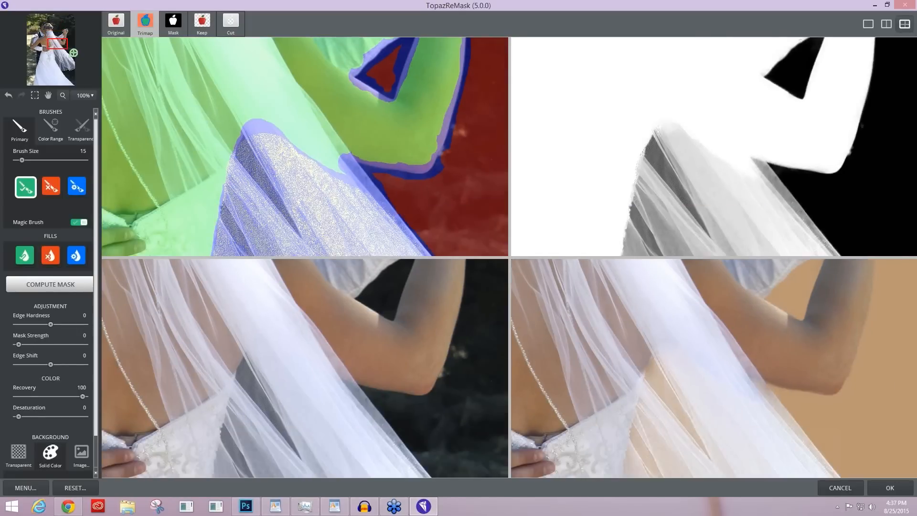
scroll(634, 376, "down", 1)
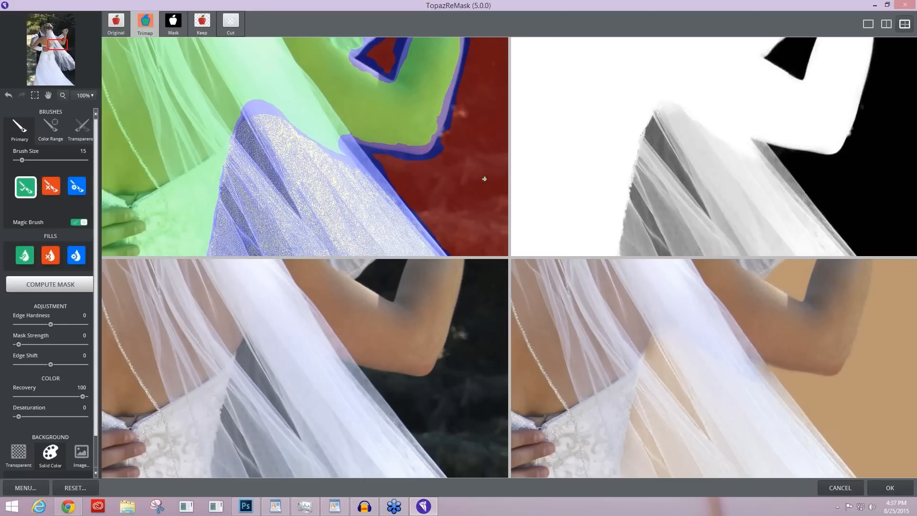
scroll(484, 179, "down", 1)
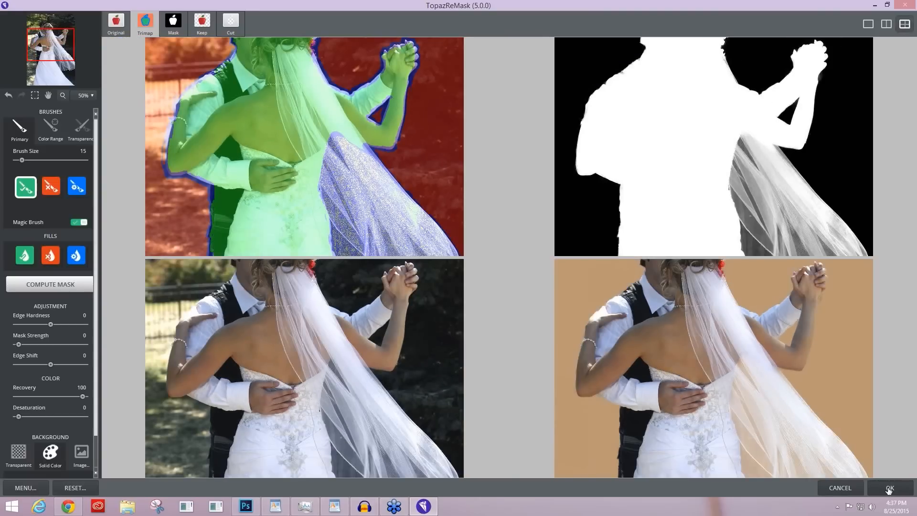
Apply the finished mask to return to Photoshop and view the whole cutout at 25% zoom
left_click(889, 488)
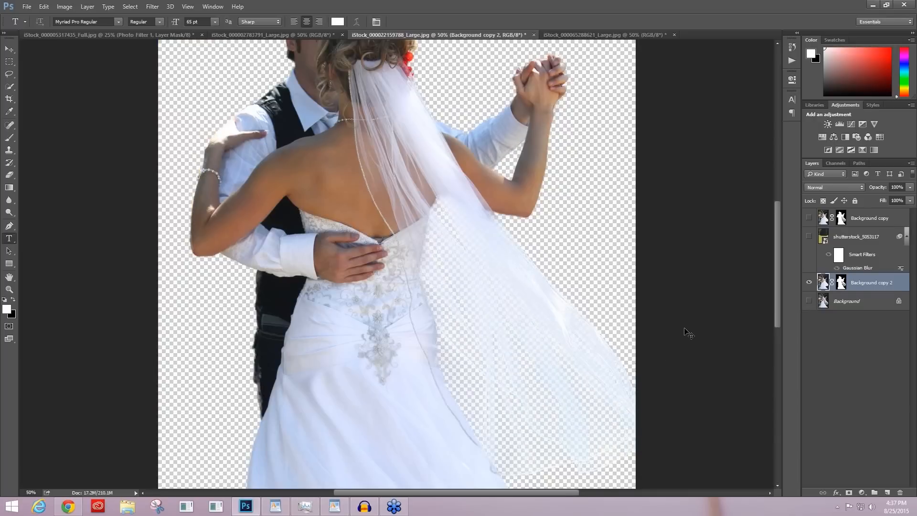
key("ctrl+minus")
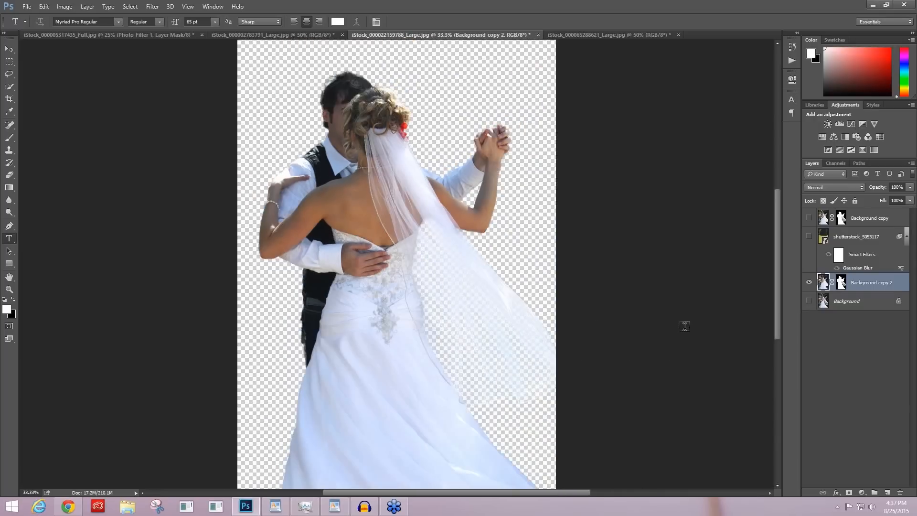
key("ctrl+minus")
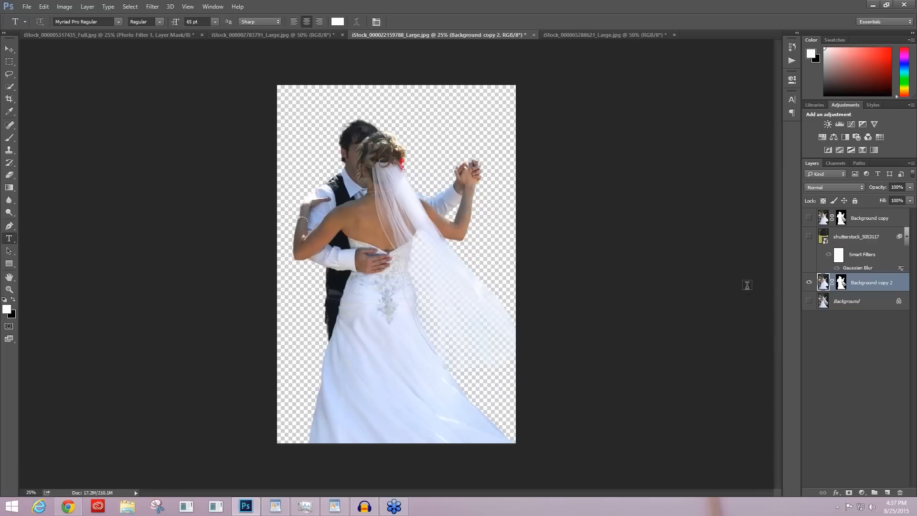
Show the shutterstock_5053117 park layer with the original Background hidden, and move it directly beneath the Background copy 2 cutout
left_click(809, 237)
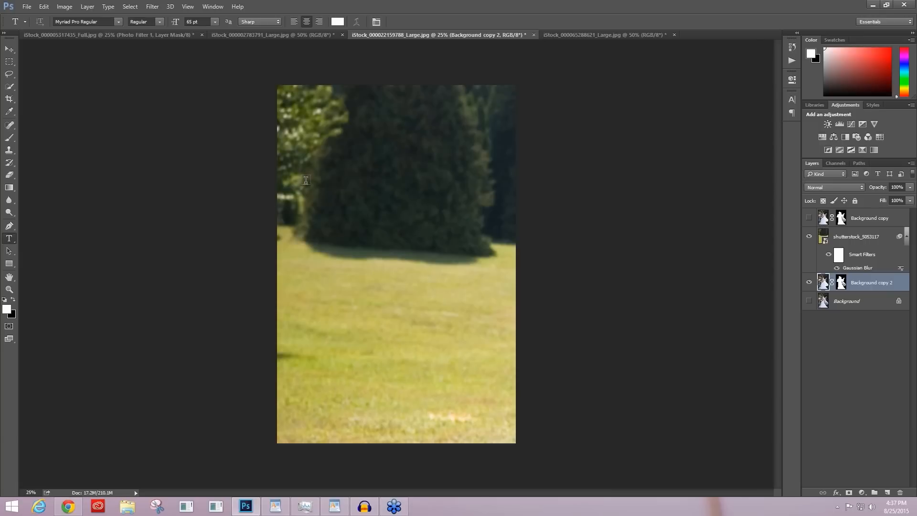
left_click(808, 283, "alt")
left_click(808, 283)
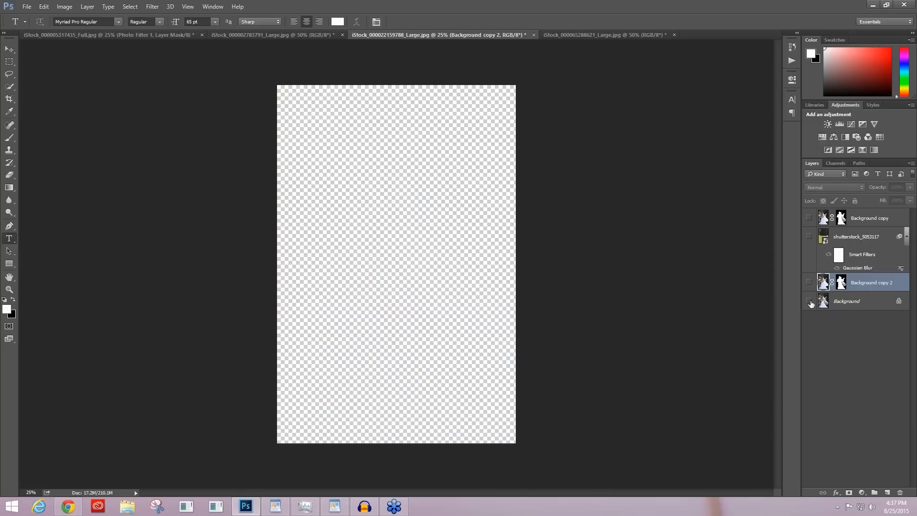
left_click(810, 301)
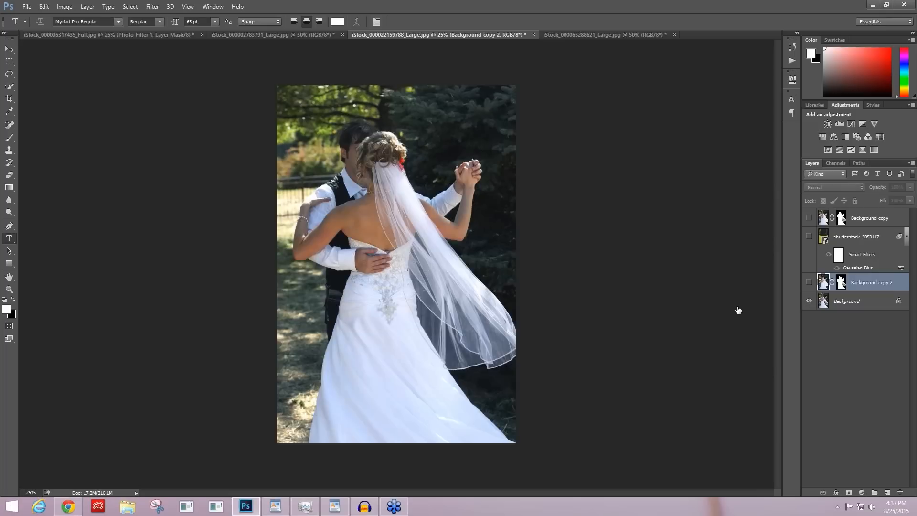
left_click(811, 238)
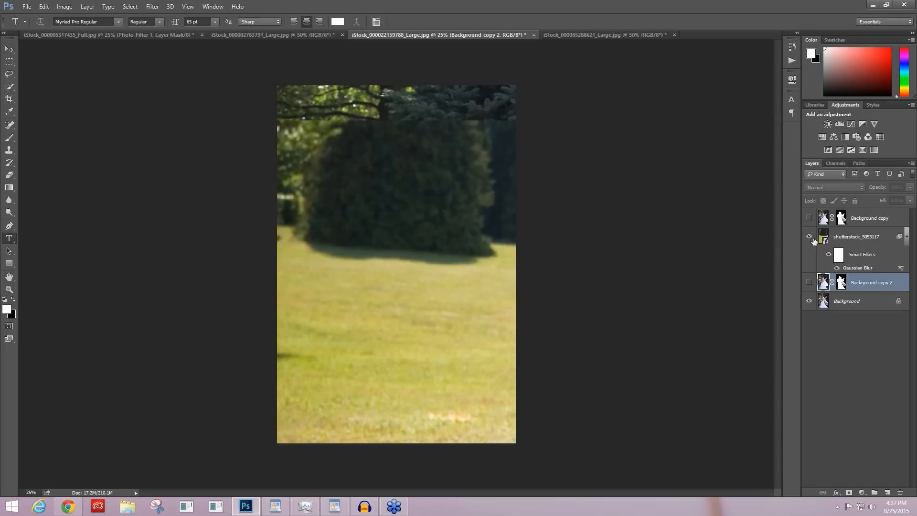
left_click(809, 301)
left_click(808, 283)
left_click_drag(838, 236, 838, 284)
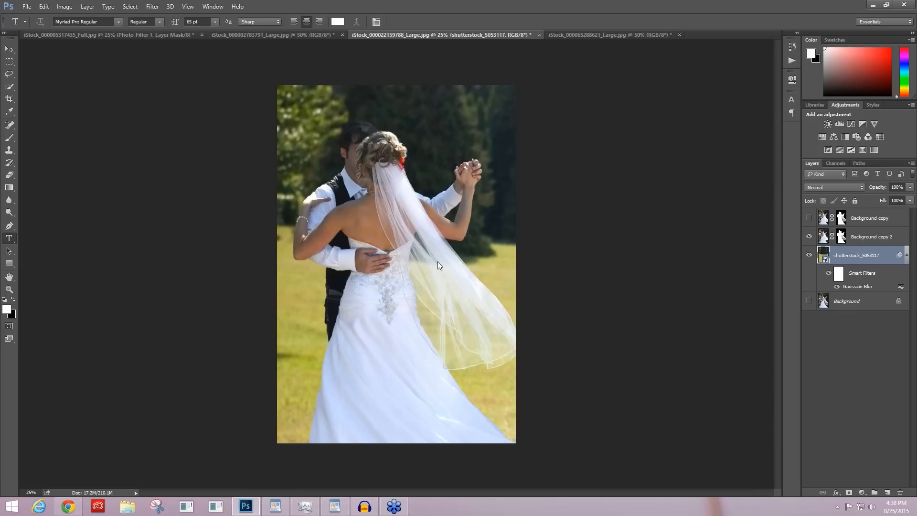
Compare the original photo, the park background and the masked couple by toggling the layers' visibility
left_click(808, 237)
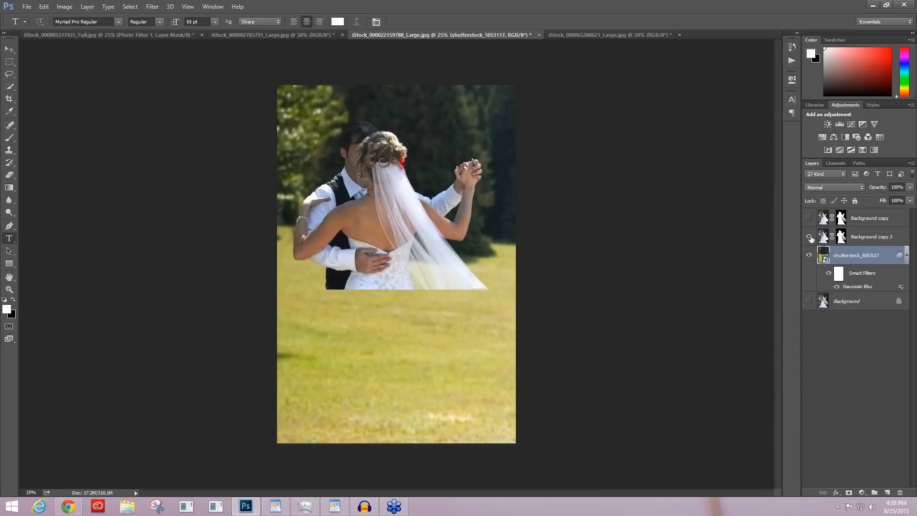
left_click(808, 236)
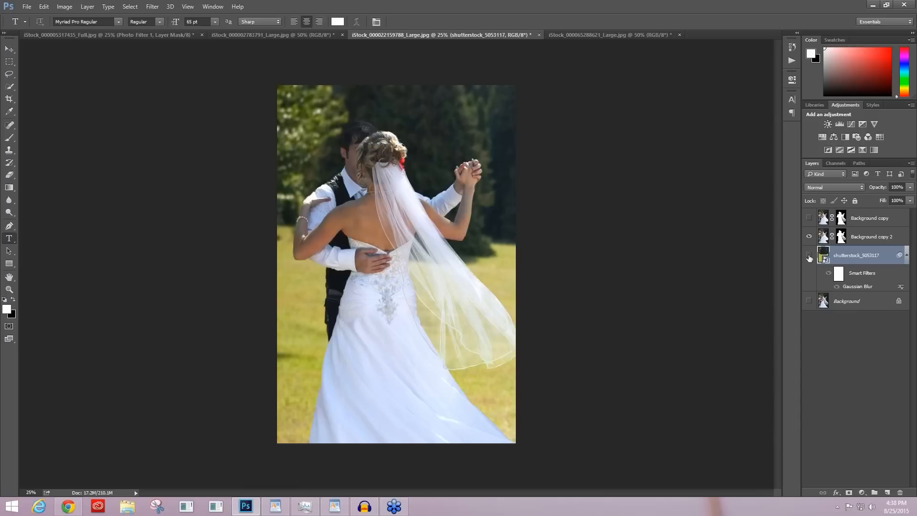
left_click(809, 257)
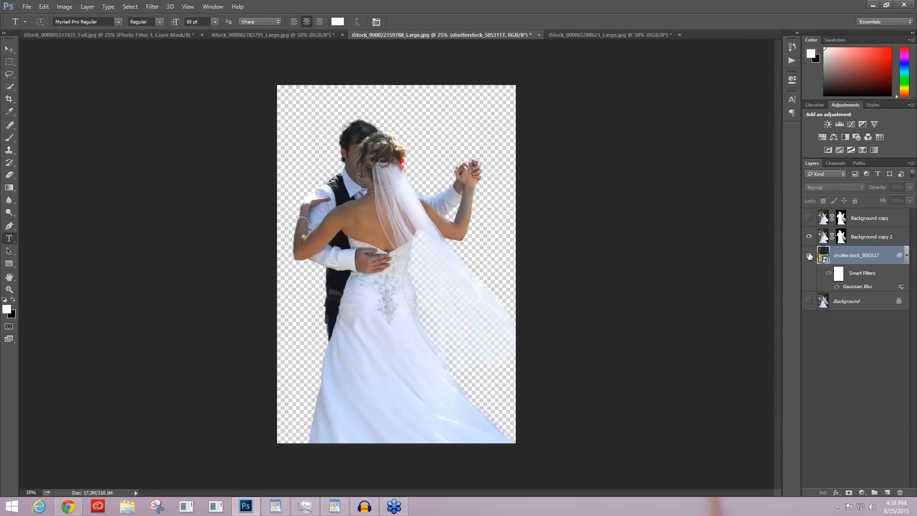
left_click(809, 256)
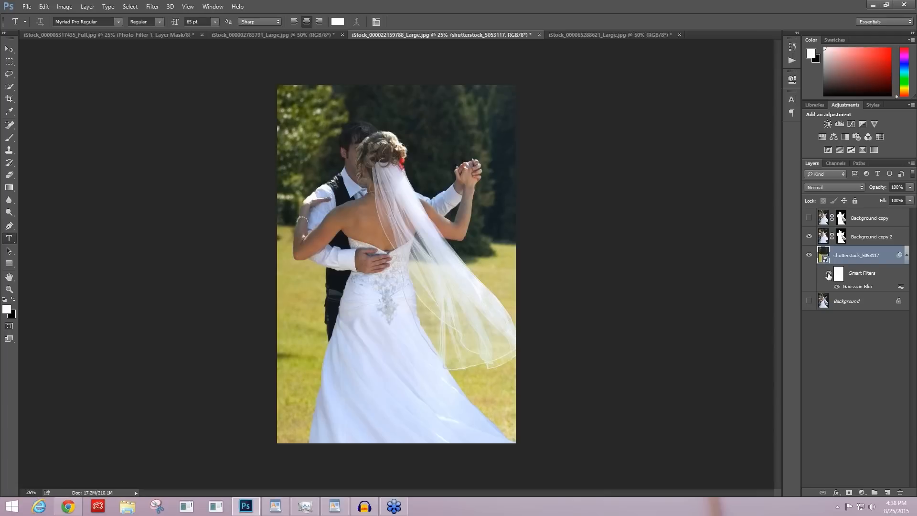
left_click(808, 301, "alt")
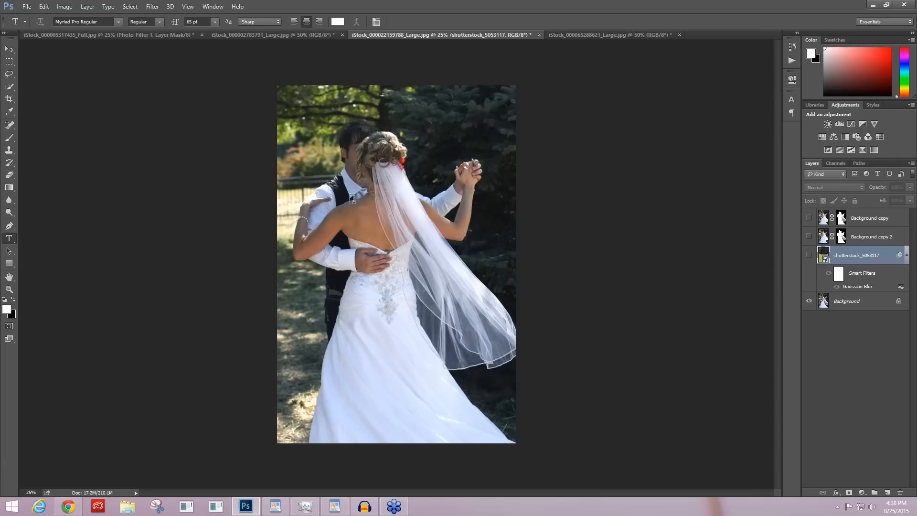
left_click(809, 254)
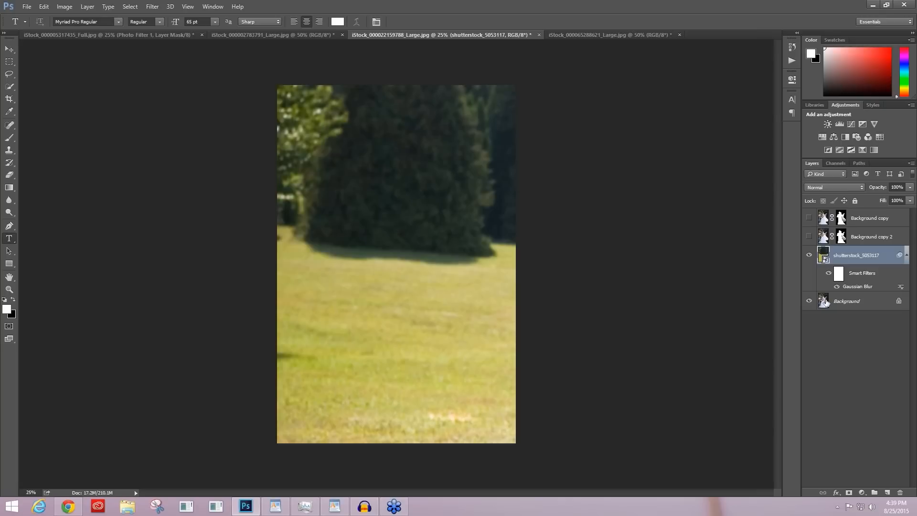
left_click(807, 237)
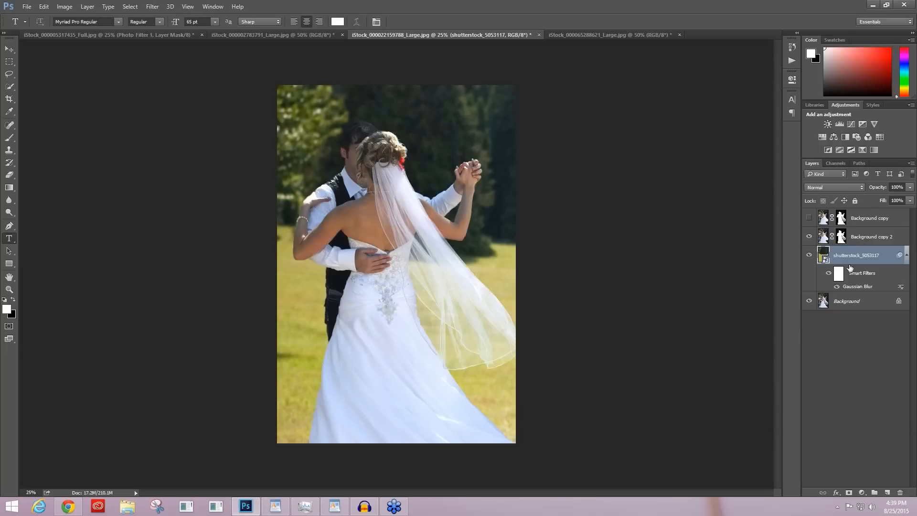
Add a Levels adjustment clipped to Background copy 2 and set its midtone value to 0.97
left_click(855, 237)
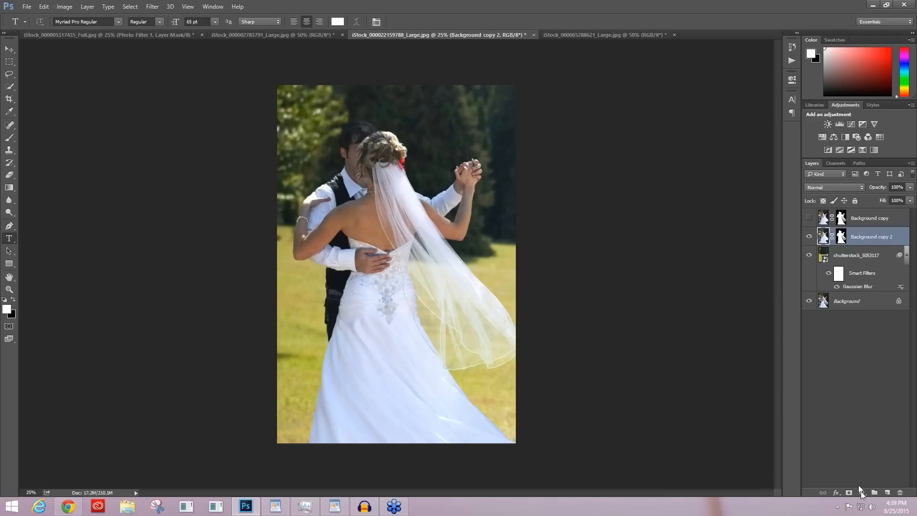
left_click(860, 490)
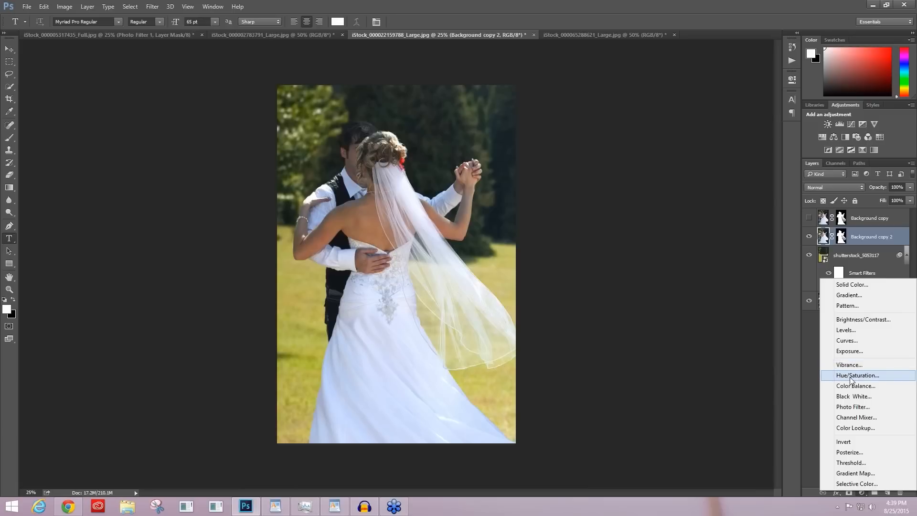
left_click(841, 330)
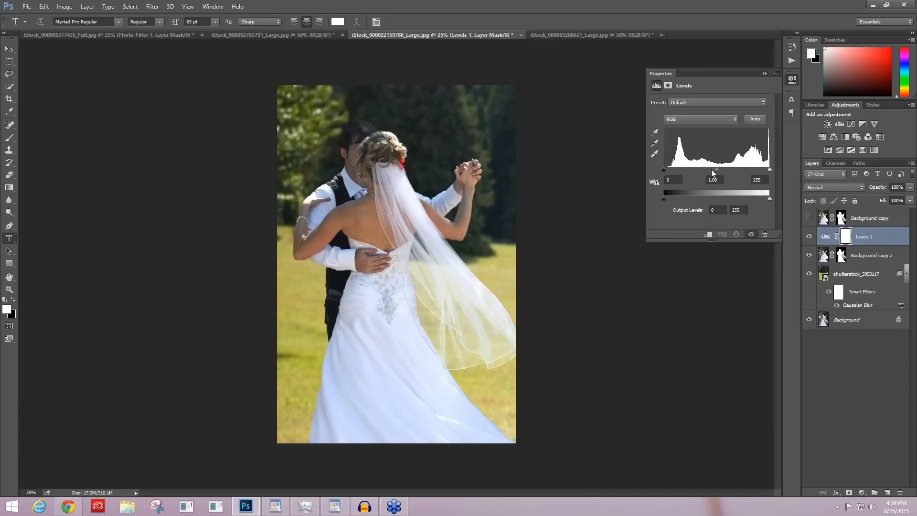
left_click_drag(712, 171, 714, 171)
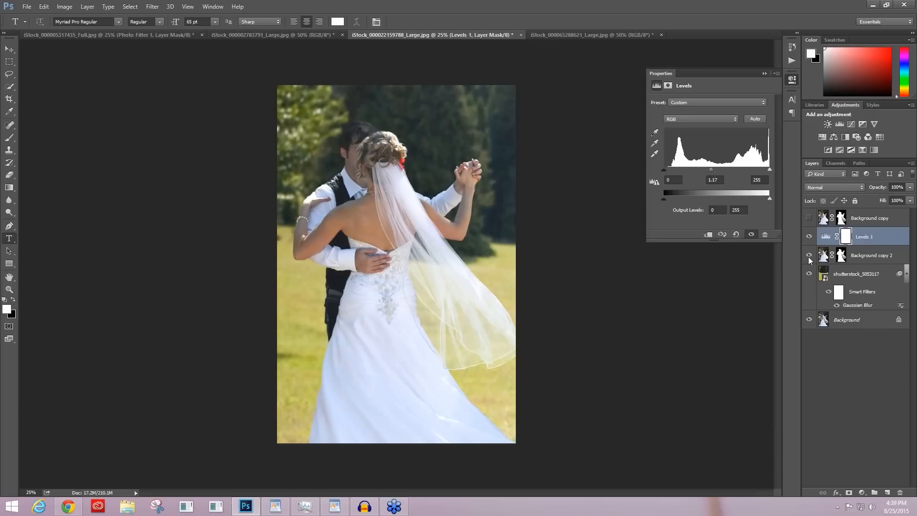
right_click(864, 236)
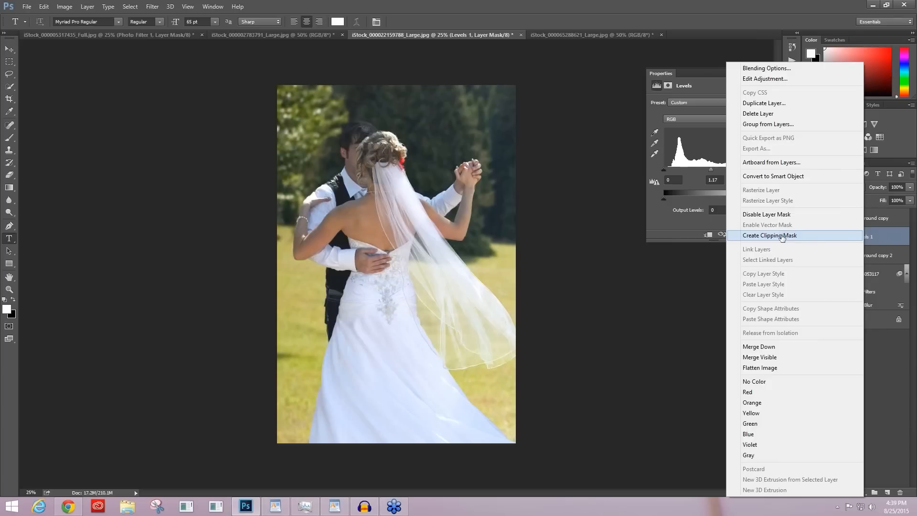
left_click(781, 236)
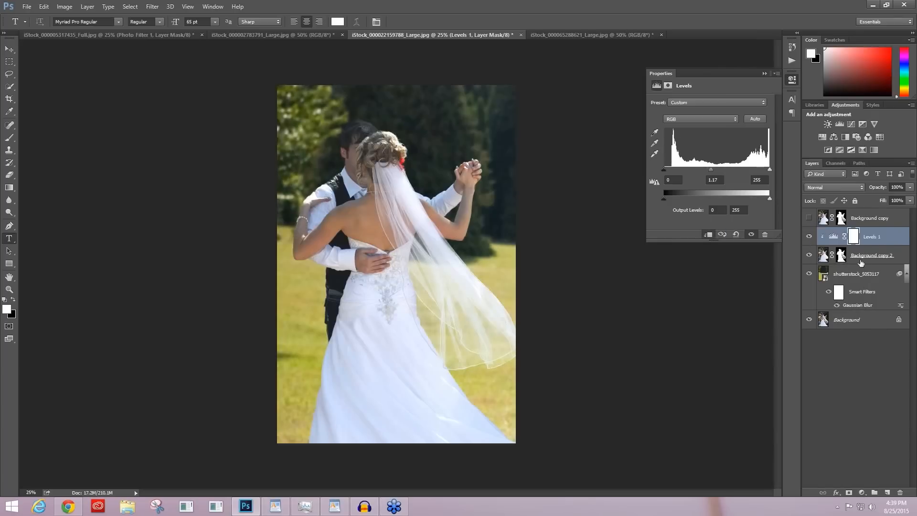
left_click_drag(711, 169, 717, 173)
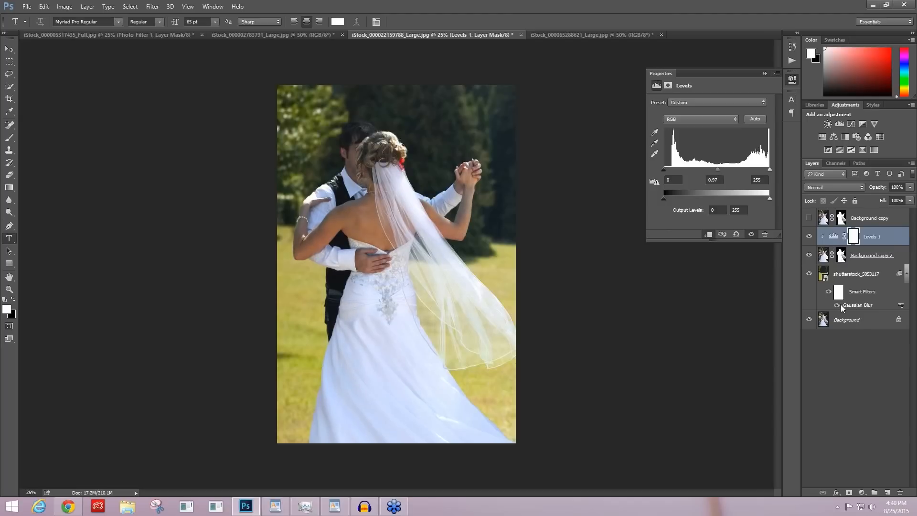
Add a Photo Filter adjustment above the Levels layer and try muted orange, pale yellow and white filter colors
left_click(862, 492)
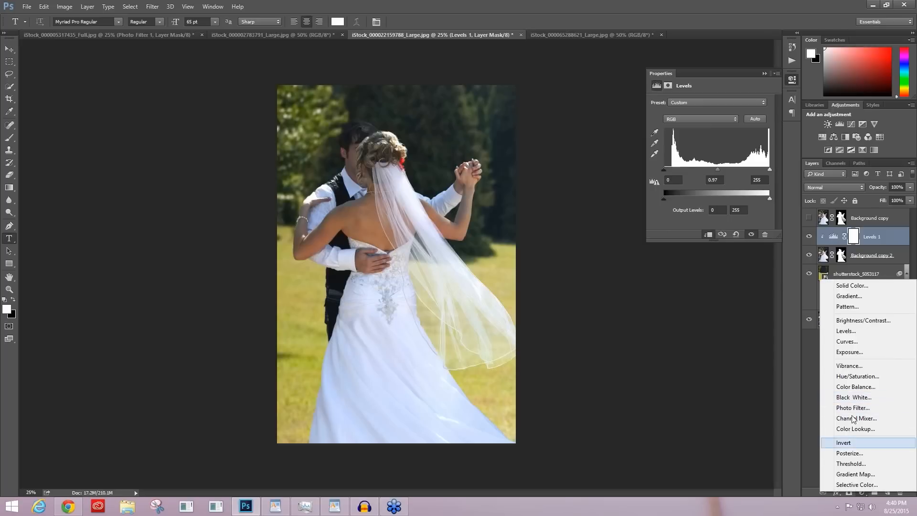
left_click(852, 407)
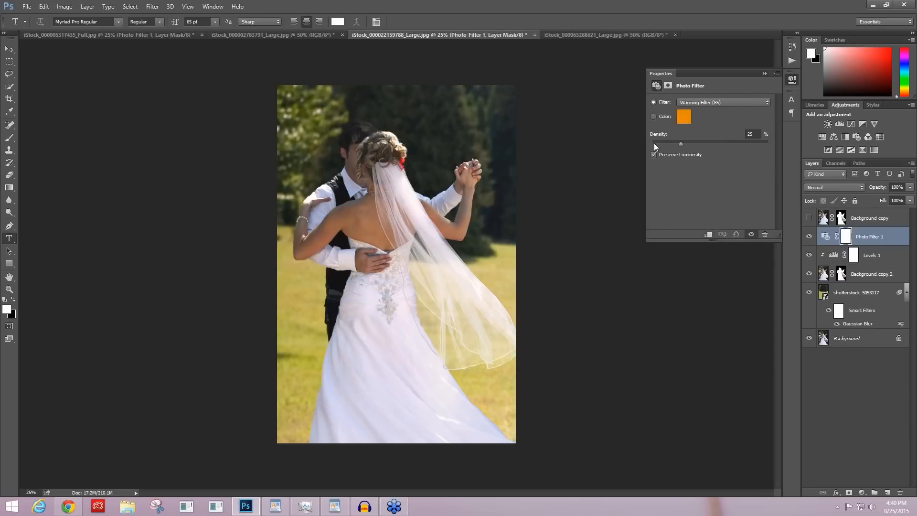
left_click(684, 117)
left_click(618, 186)
left_click(556, 188)
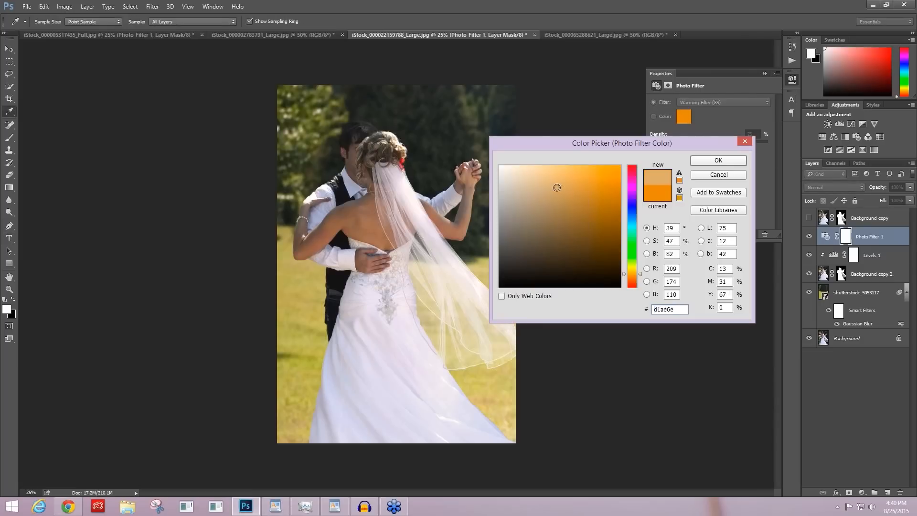
left_click(640, 271)
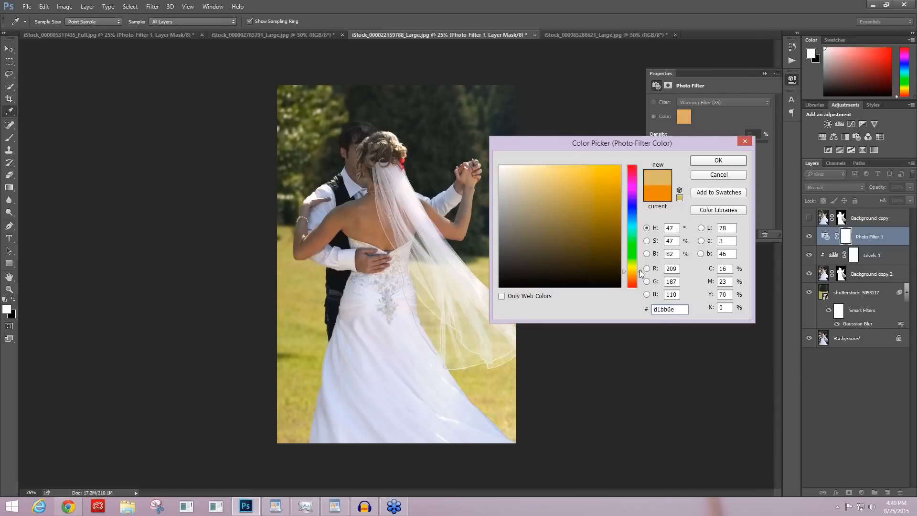
left_click(640, 269)
left_click(556, 174)
left_click(558, 170)
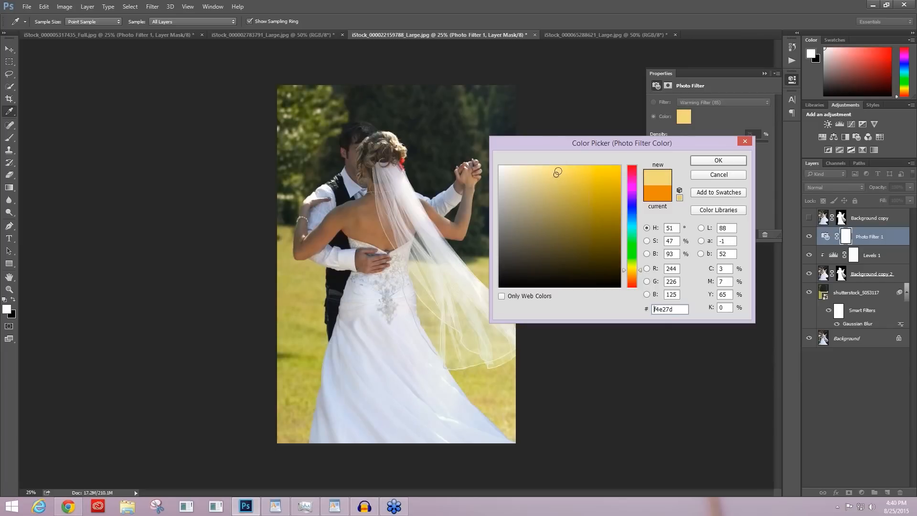
left_click(483, 269)
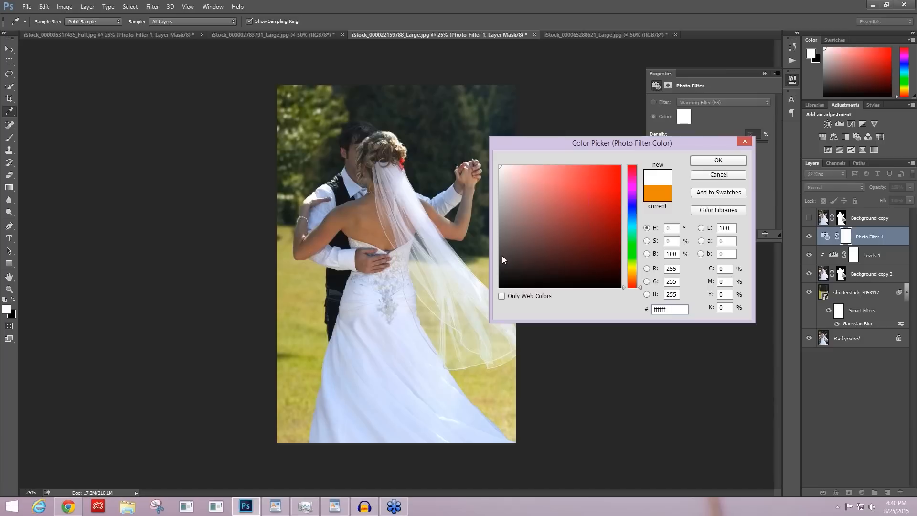
Set the Photo Filter color to a pale yellow, about #f0f179
left_click(657, 196)
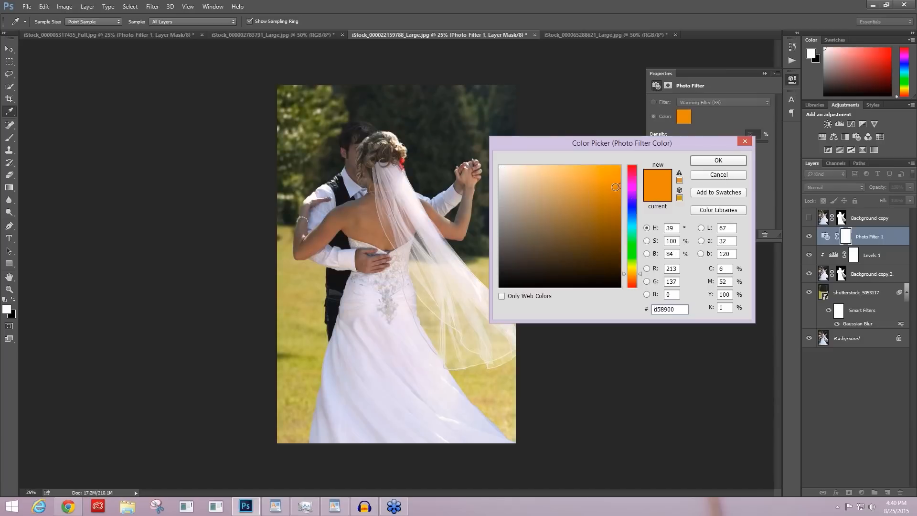
left_click(549, 189)
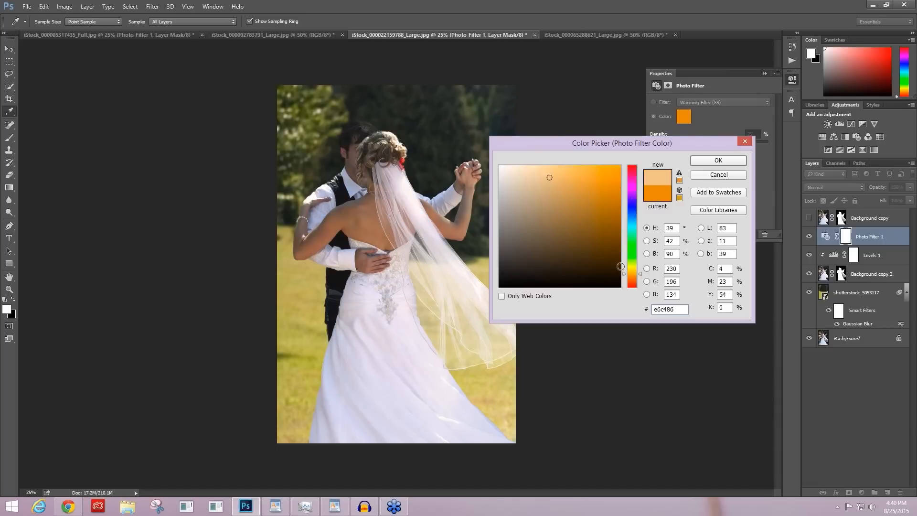
left_click(639, 268)
left_click_drag(639, 268, 639, 266)
left_click_drag(557, 187, 559, 172)
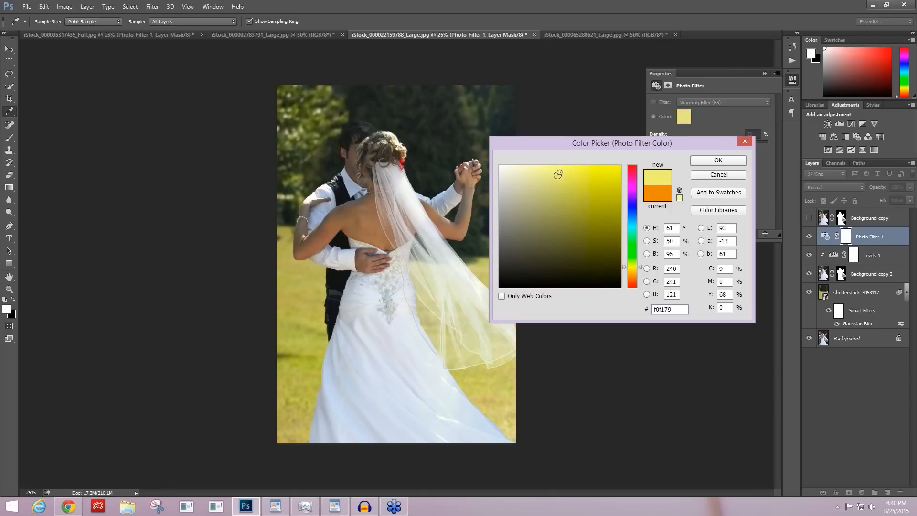
key("Return")
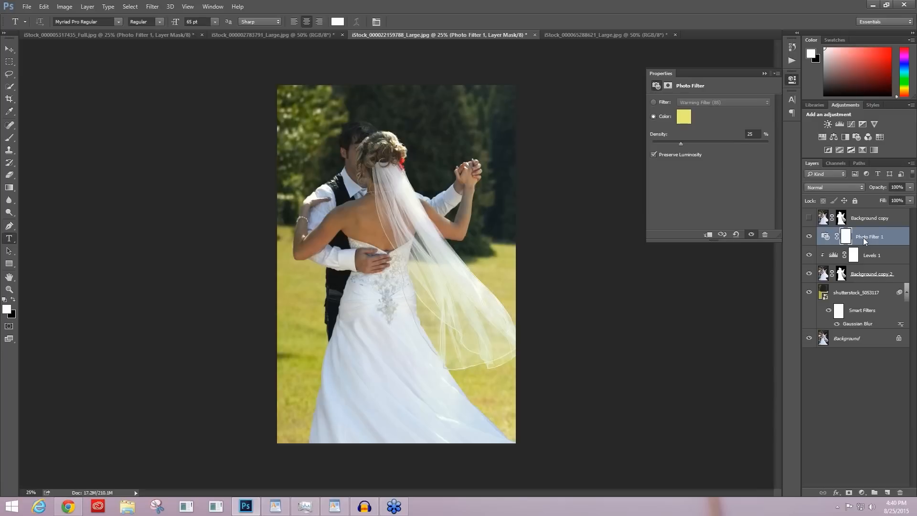
Clip the Photo Filter to the couple's cutout and set its density to 39%
right_click(865, 239)
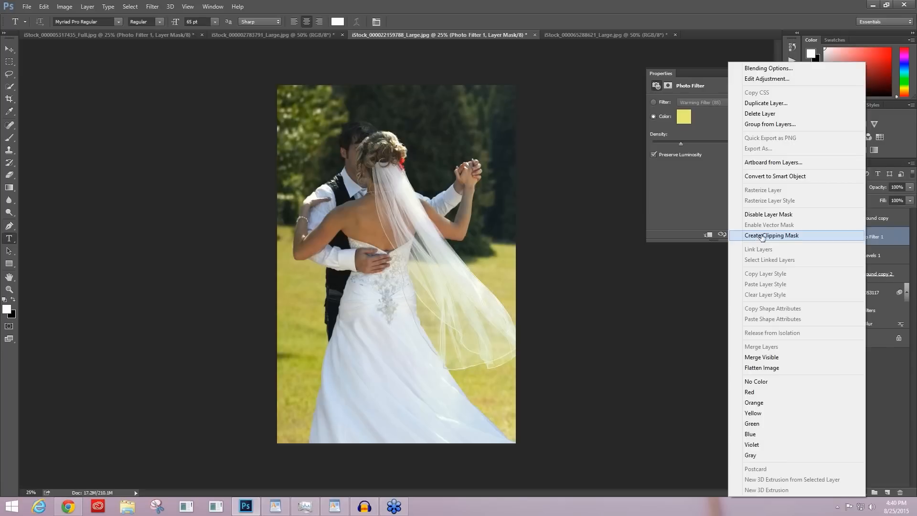
left_click(809, 236)
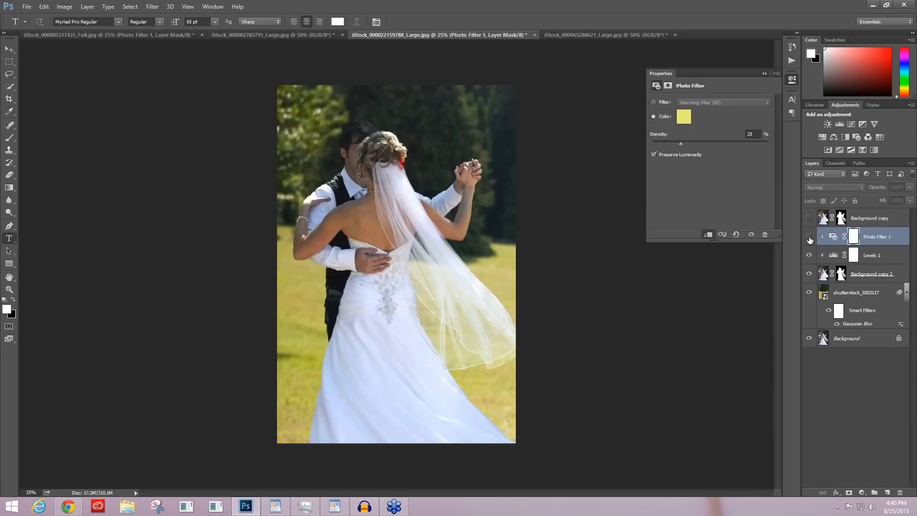
left_click(808, 238)
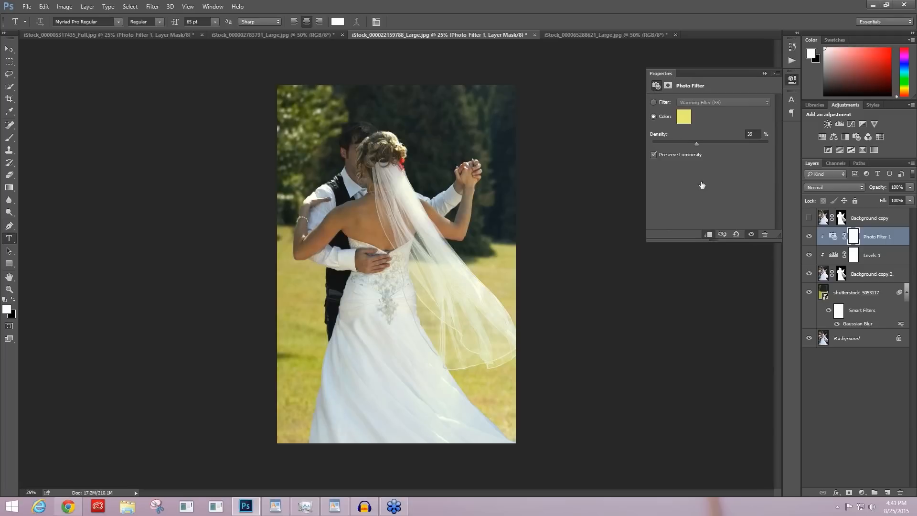
Compare the original photo, the isolated cutout and the park composite with and without the Photo Filter
left_click(808, 339, "alt")
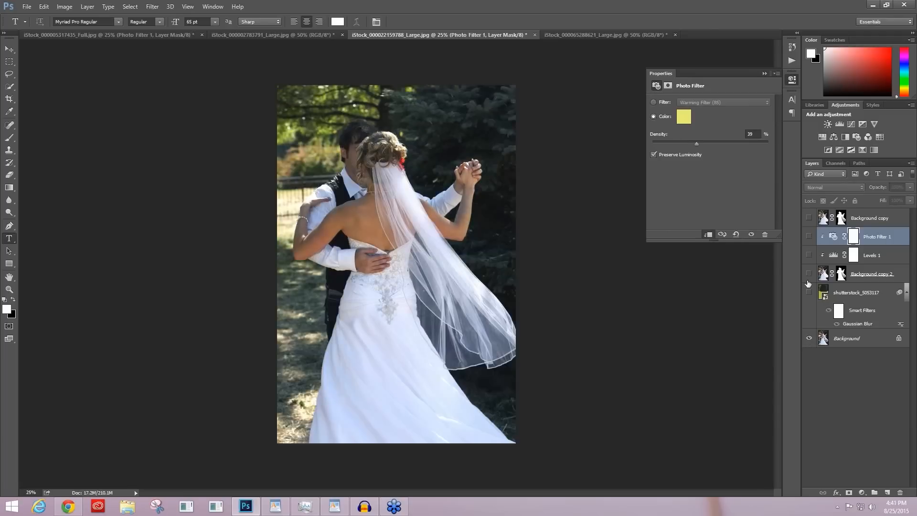
left_click(809, 339)
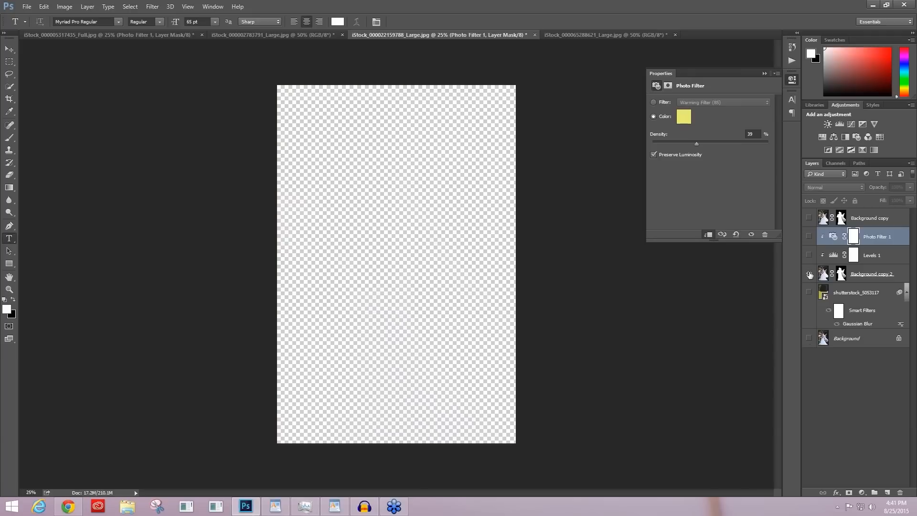
left_click(809, 274)
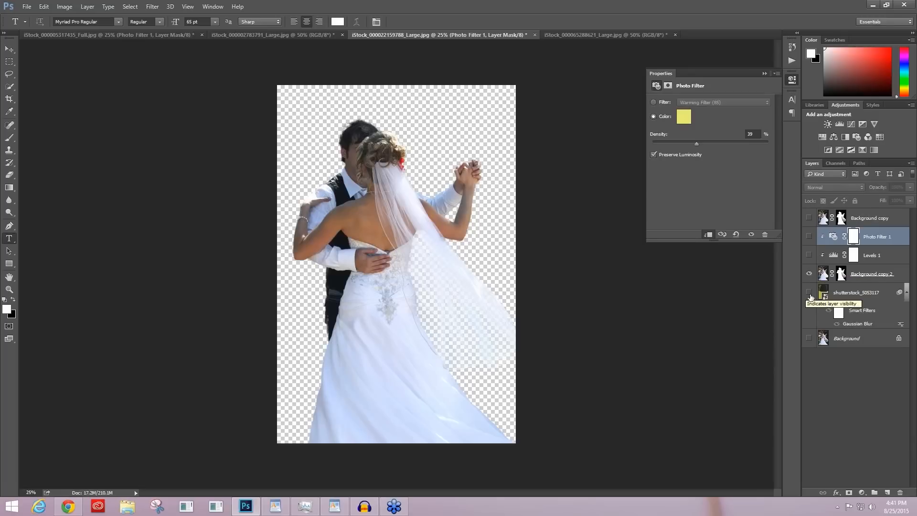
left_click(809, 293)
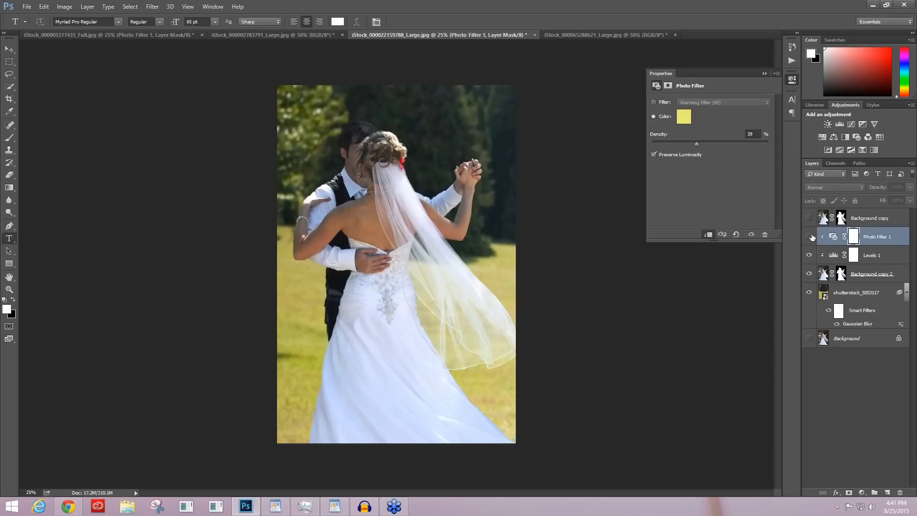
left_click(810, 236)
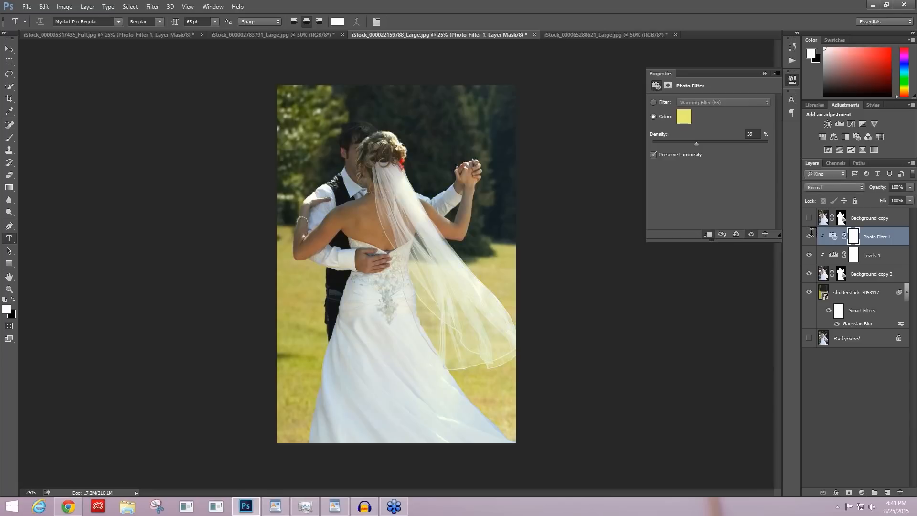